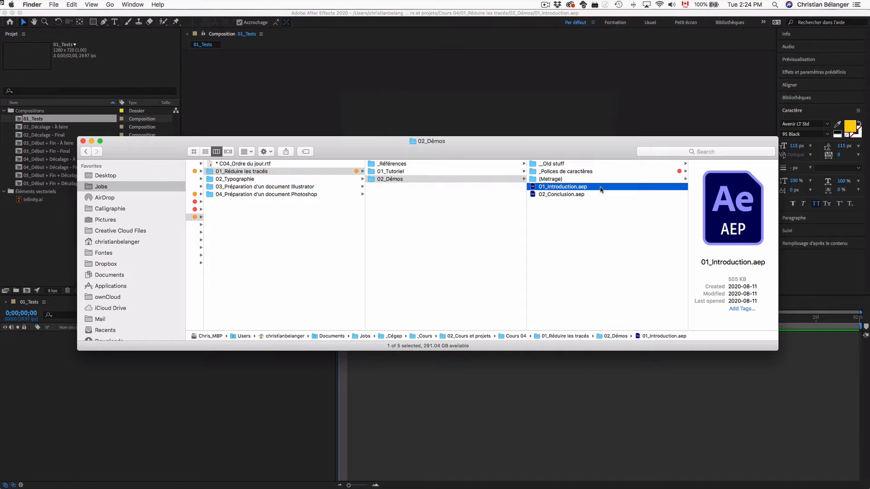
Switch to After Effects and draw an arched, two-point open path with the Pen tool in the 01_Tests composition.
click(308, 116)
click(55, 121)
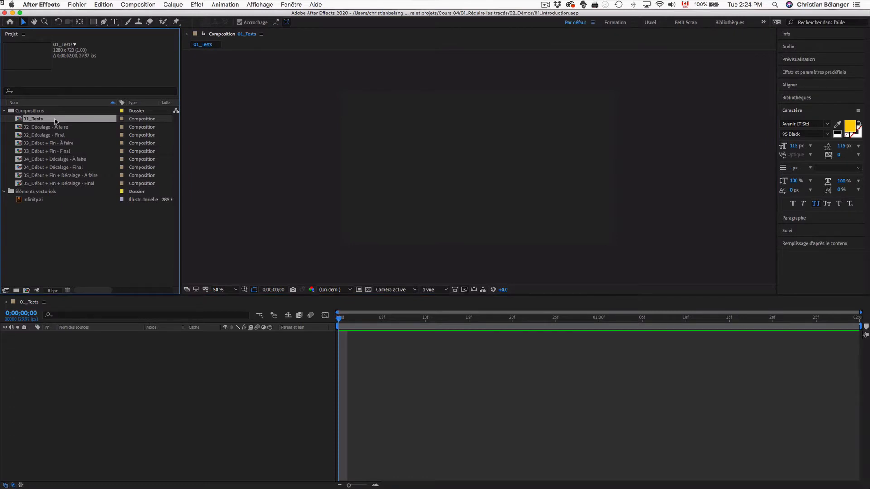
key(g)
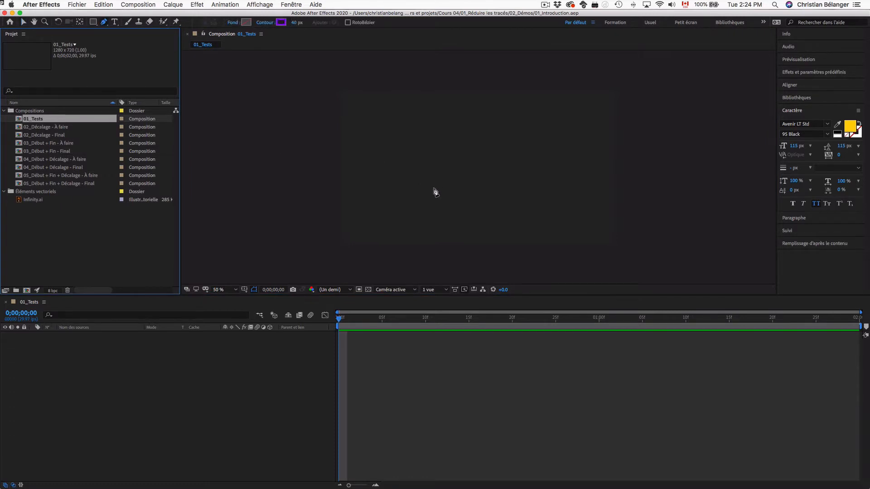
drag(429, 191, 453, 163)
drag(535, 168, 578, 204)
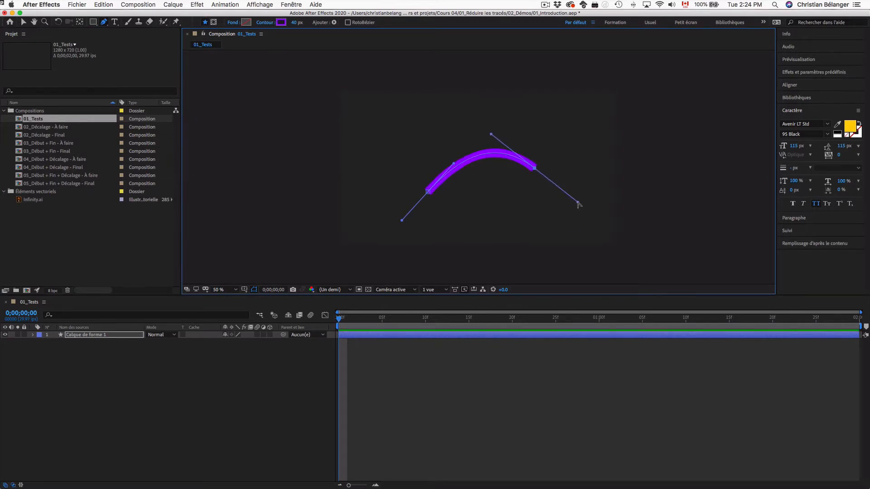
key(v)
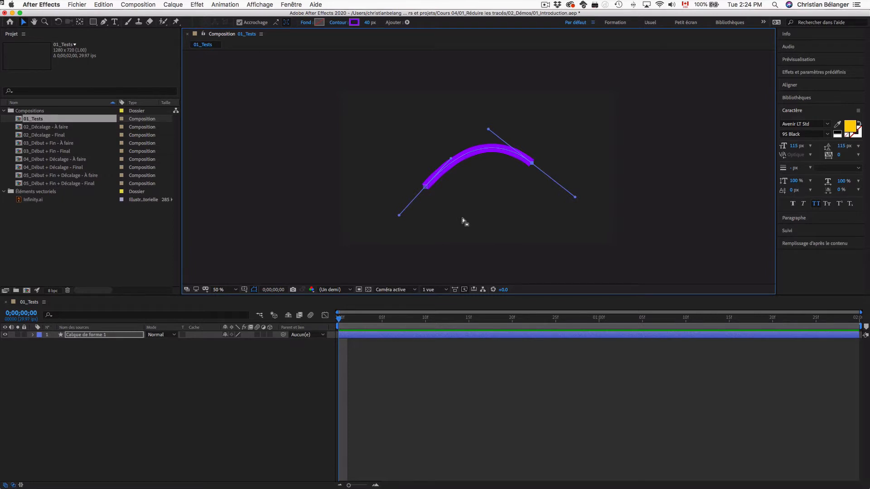
key(.)
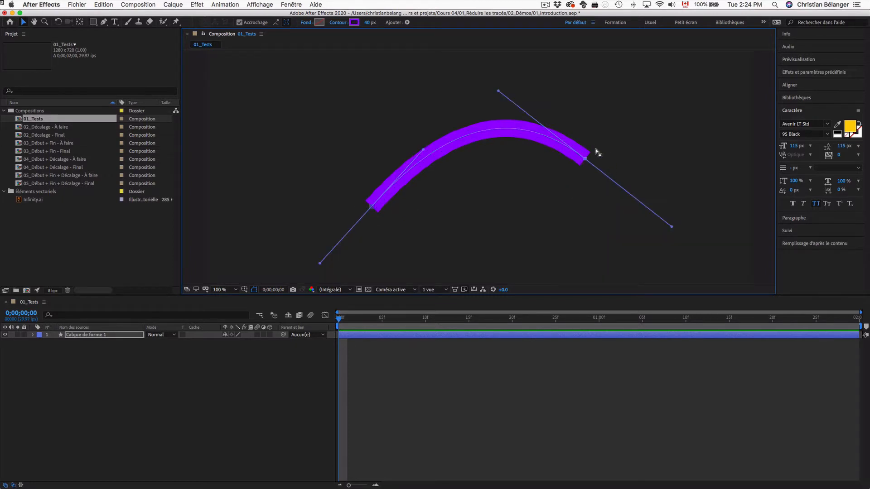
Set the line cap (Extrémité de ligne) of Contour 1 on the shape layer to Extrémité arrondie.
click(34, 335)
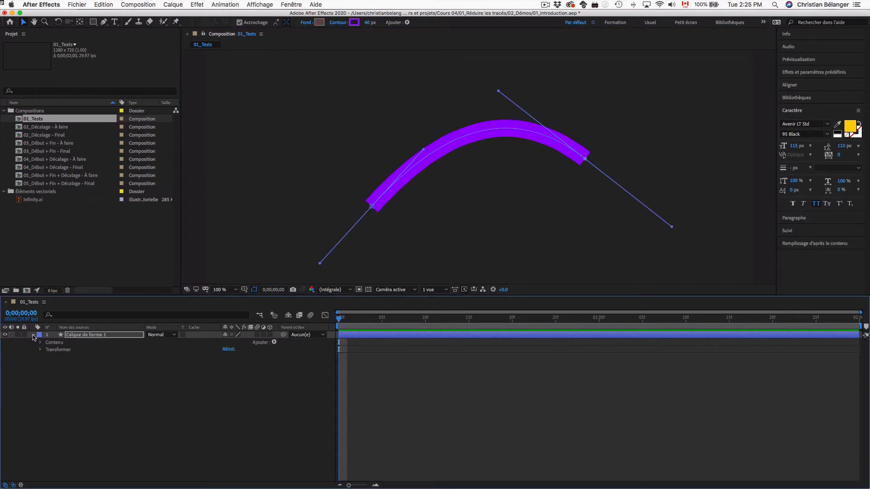
click(40, 342)
click(47, 350)
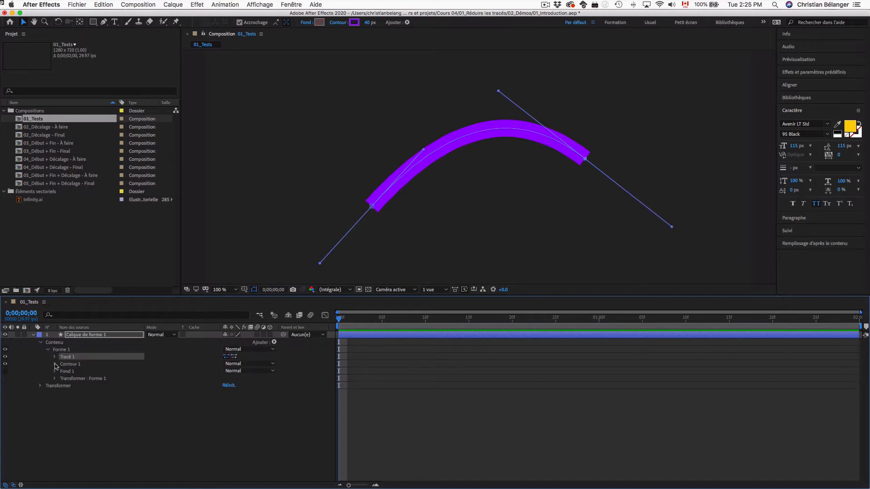
click(56, 364)
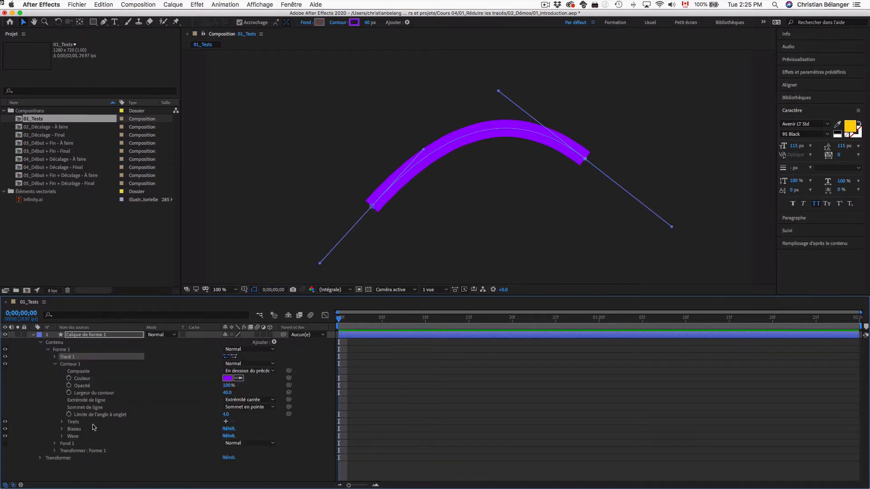
click(89, 401)
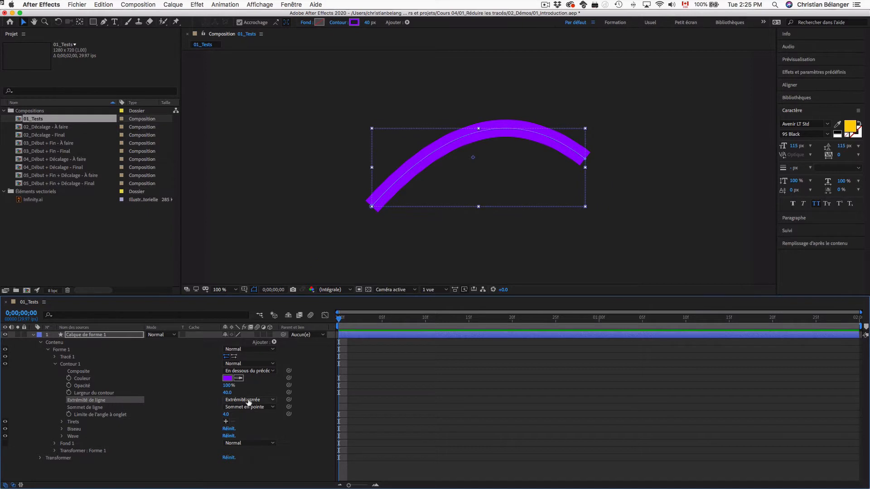
click(266, 401)
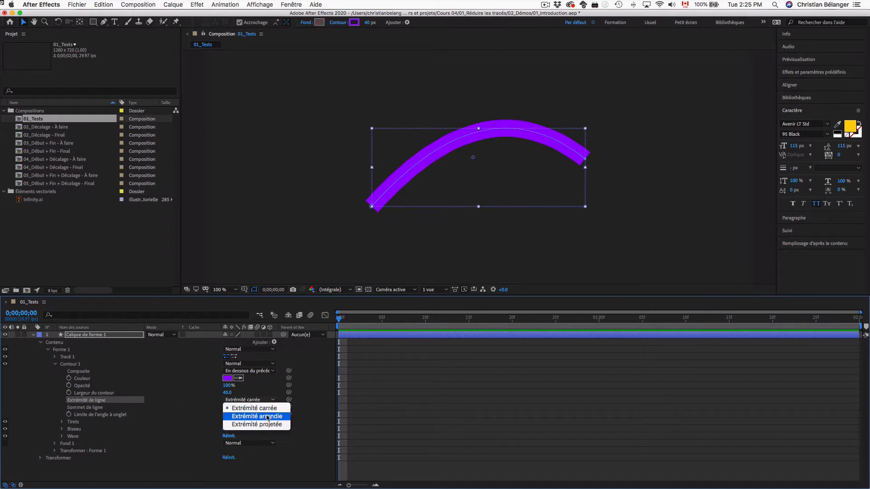
click(268, 418)
click(180, 468)
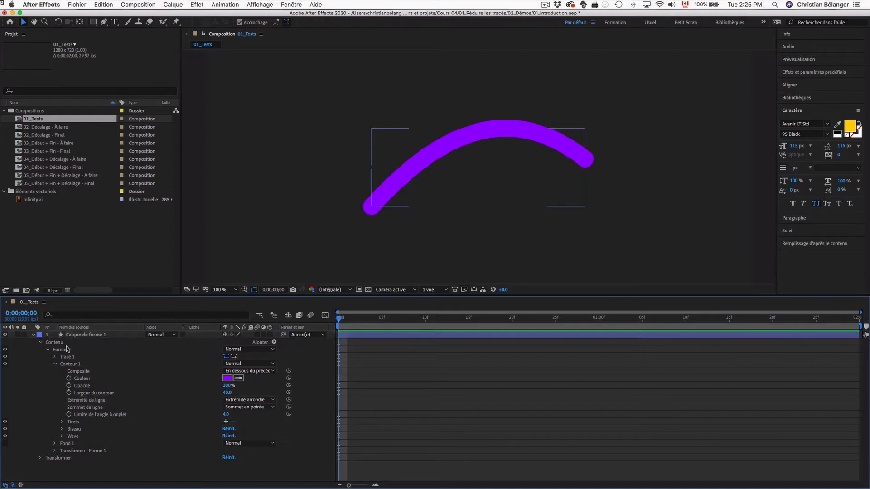
Examine the shape layer's Transformer properties and the list of shape attributes and operators that can be added.
click(48, 351)
click(41, 343)
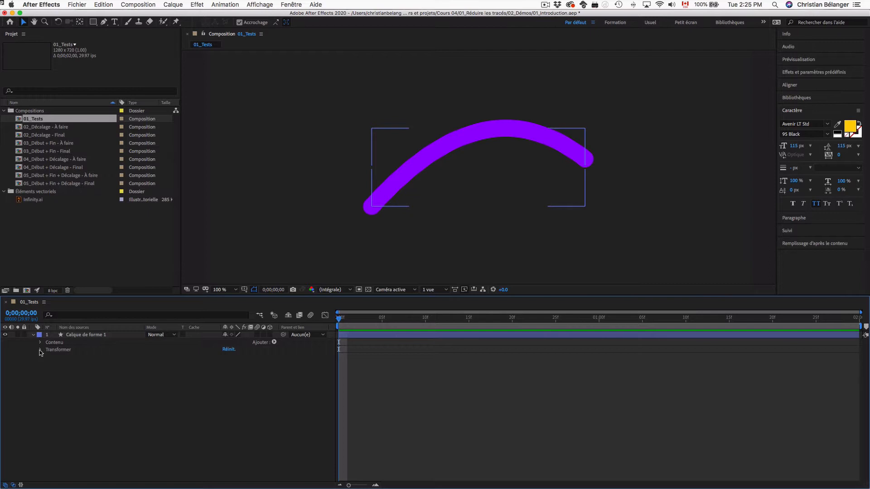
click(58, 350)
click(40, 349)
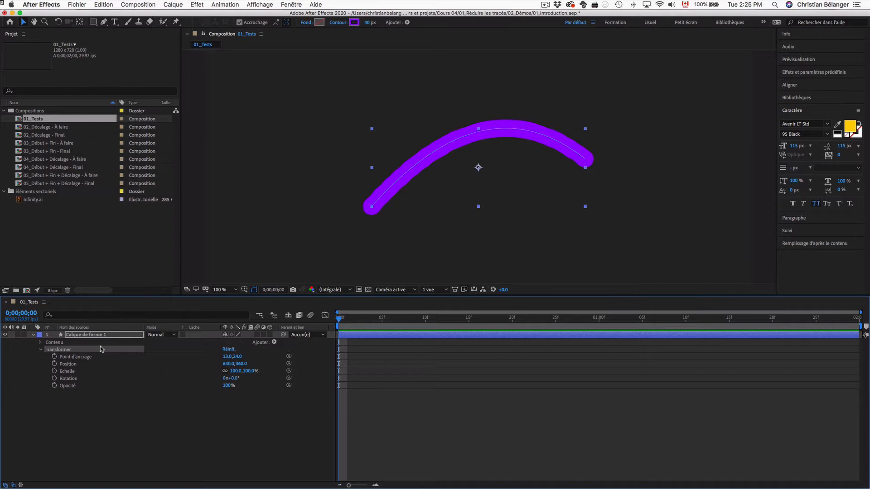
click(111, 336)
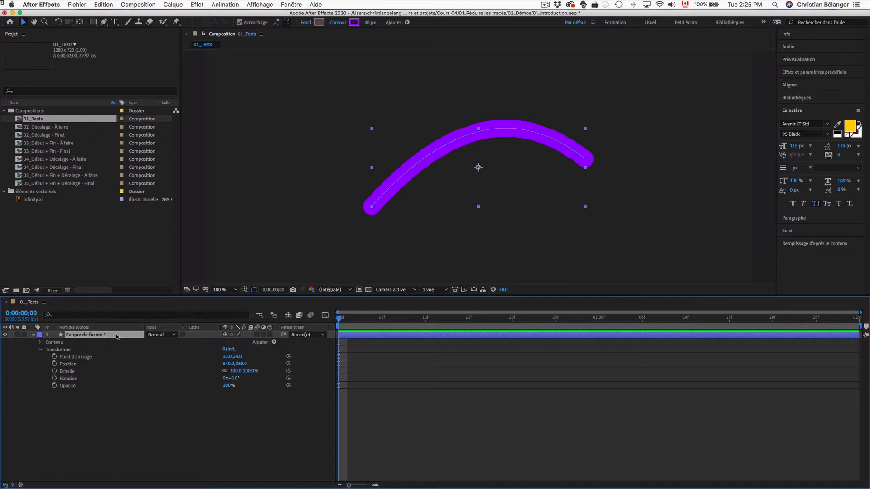
click(274, 342)
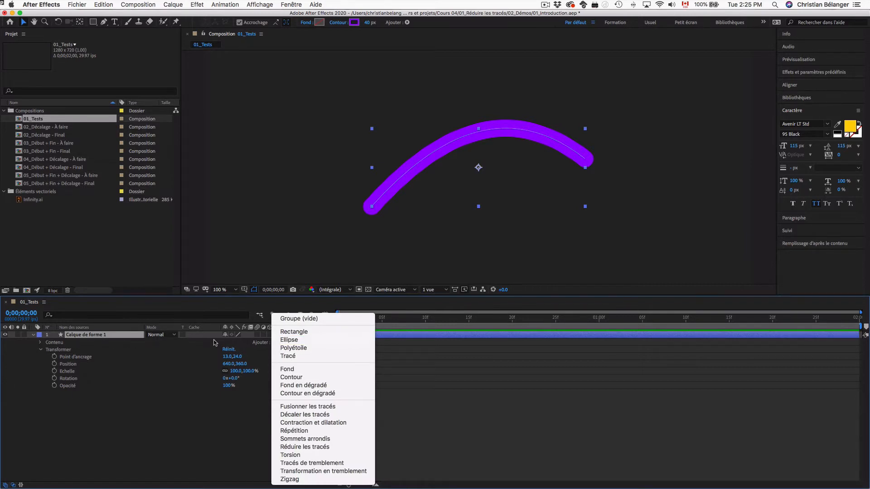
click(103, 442)
click(41, 350)
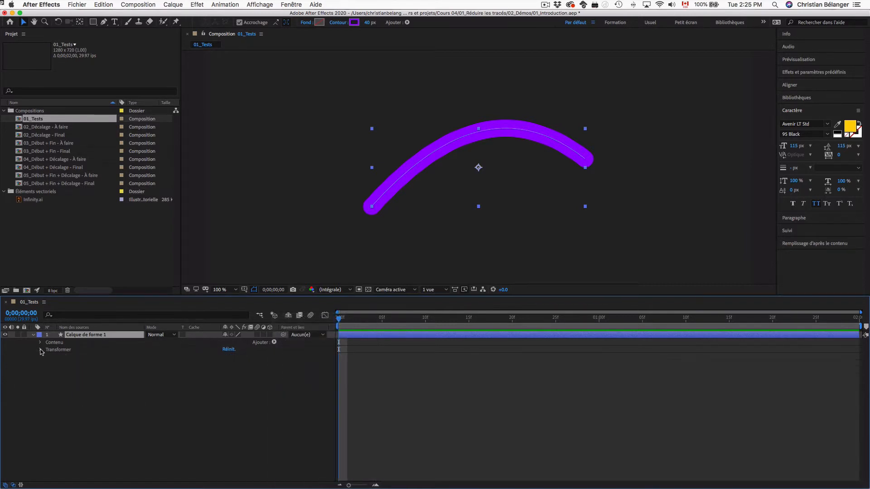
Add the Réduire les tracés operator to the shape layer's Contenu group, at the same level as Forme 1.
click(40, 343)
click(274, 342)
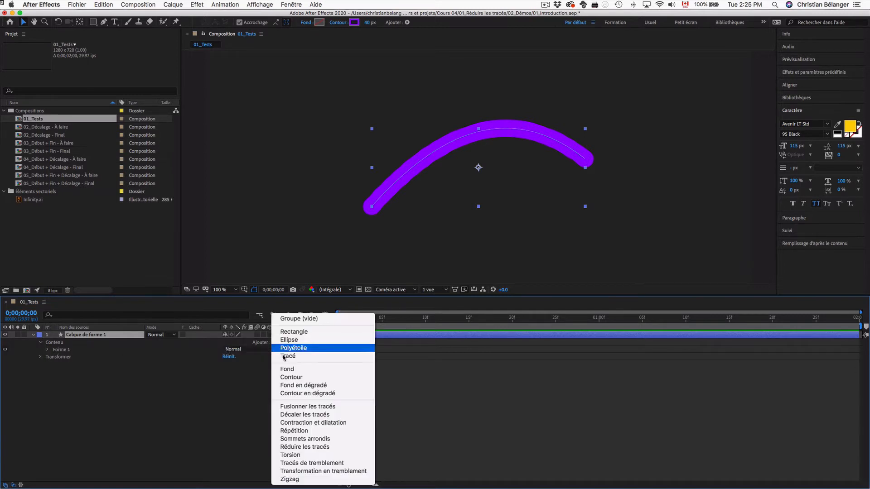
click(250, 444)
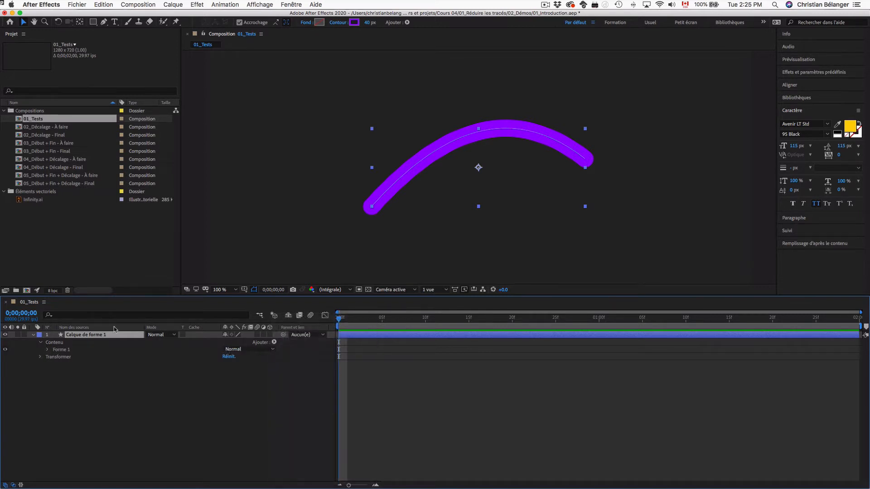
click(55, 343)
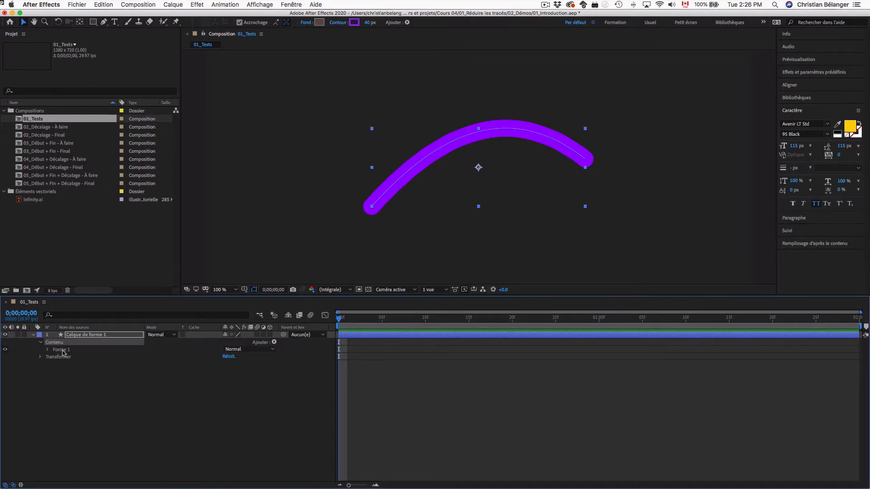
click(63, 352)
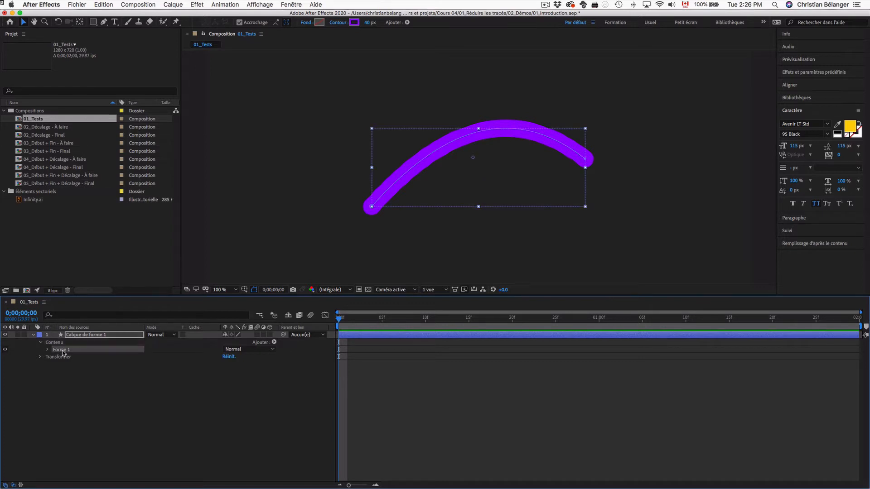
click(59, 344)
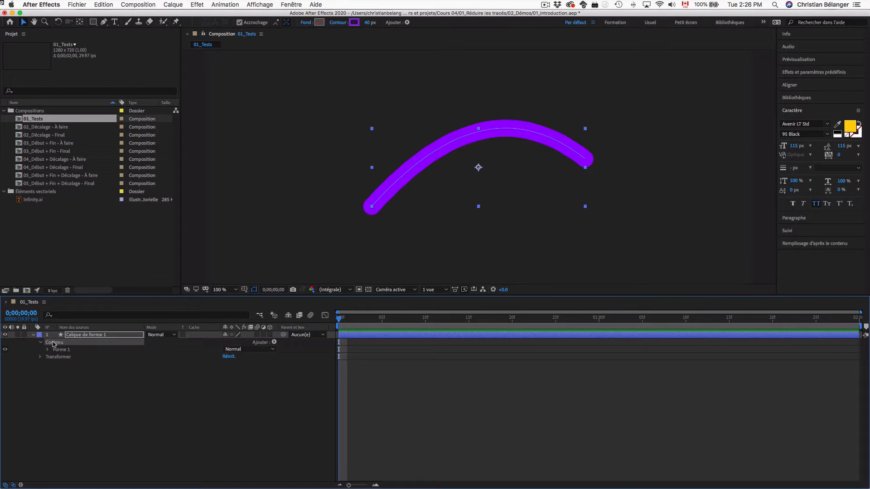
click(274, 343)
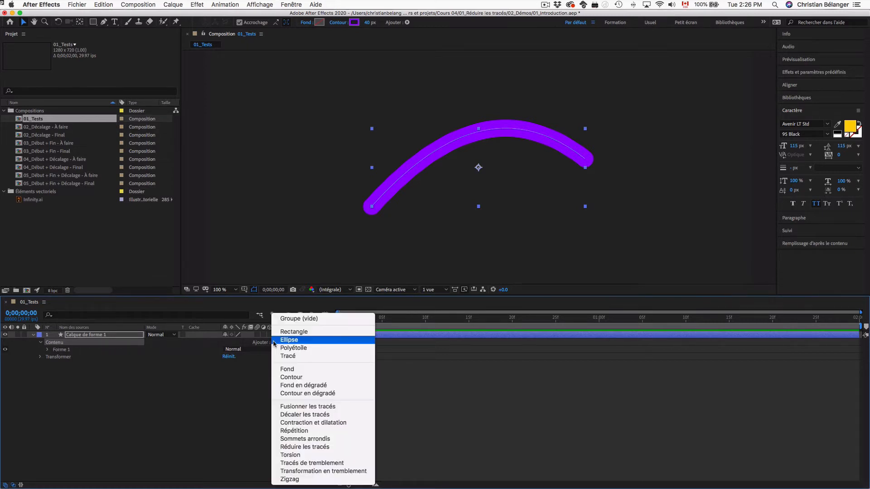
click(305, 447)
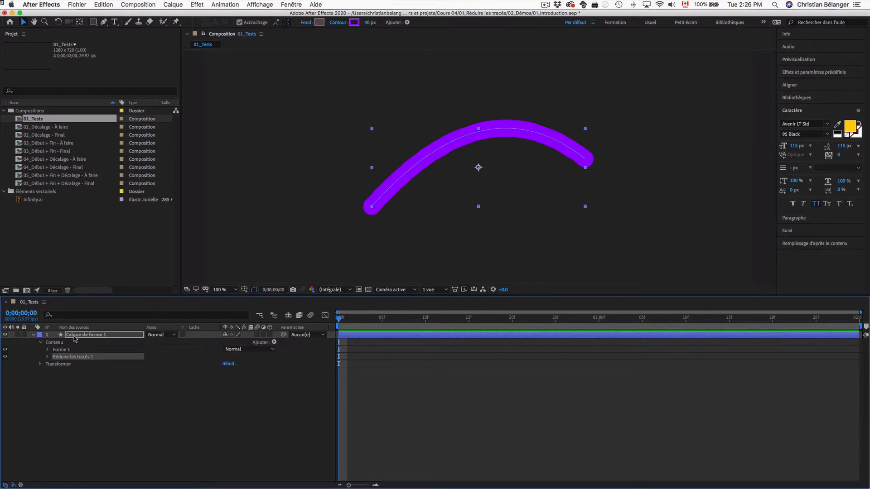
Expand Réduire les tracés 1 and review its Début, Fin, Décalage and Réduire les formes multiples properties.
click(48, 357)
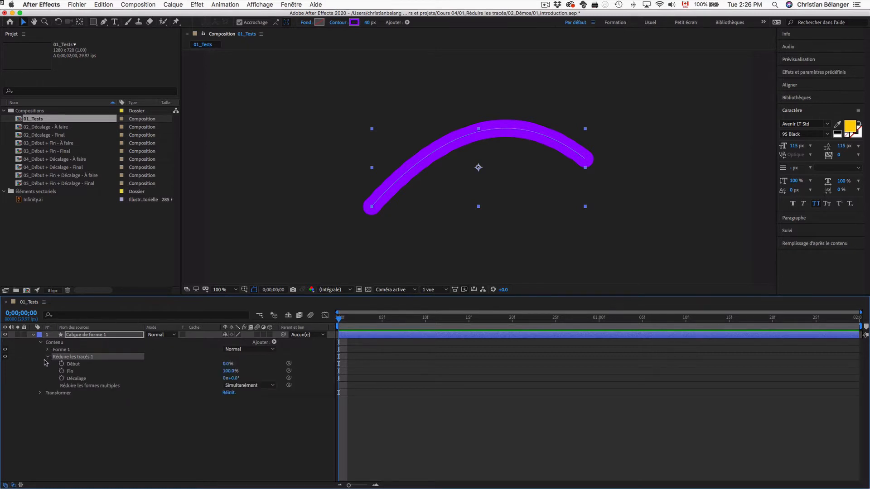
click(90, 365)
click(90, 372)
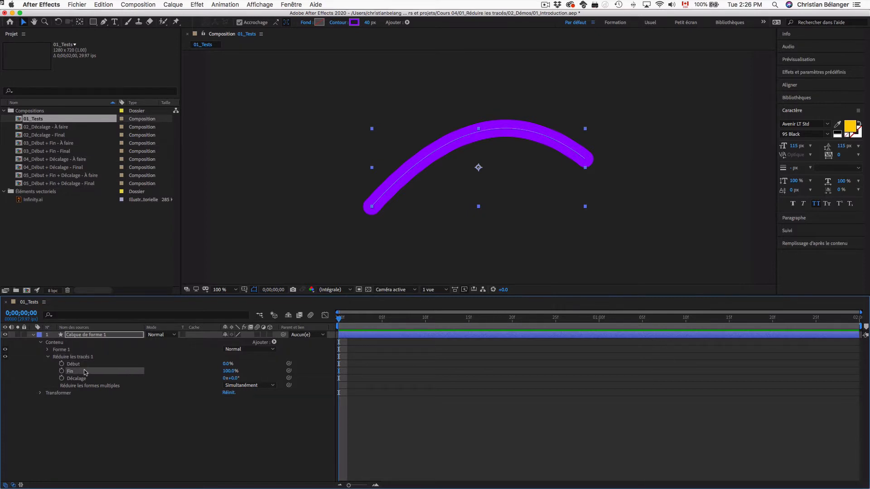
click(94, 379)
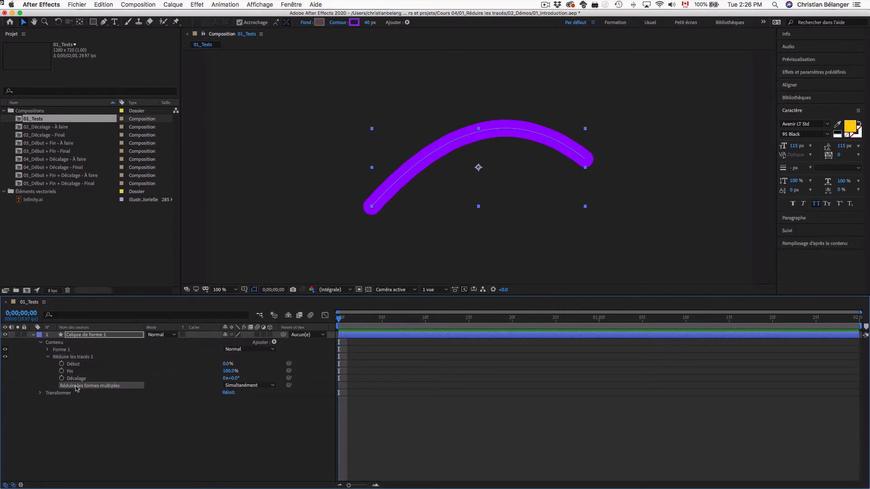
click(74, 387)
click(73, 364)
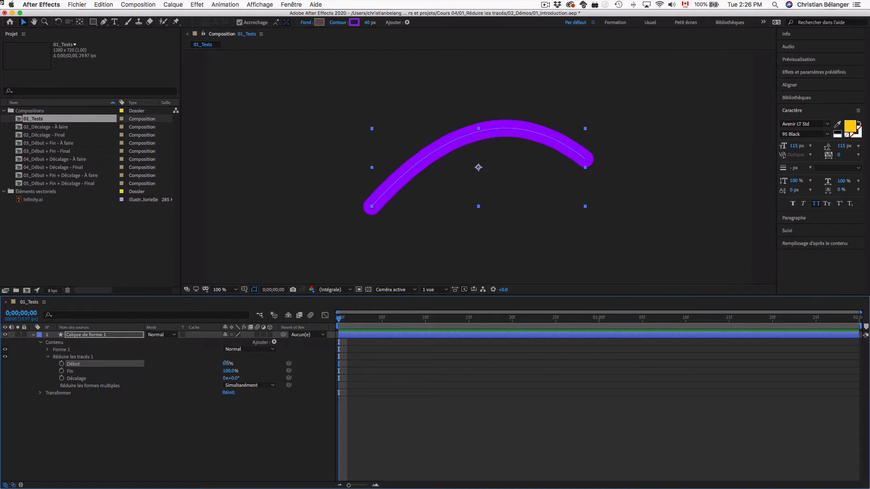
Try trimming the start of the curve with Début at 50 % and 90 %, and return it to 0 %.
mouse_move(228, 365)
mouse_down()
mouse_move(267, 363)
mouse_move(208, 369)
mouse_move(273, 366)
mouse_move(203, 365)
mouse_move(216, 367)
mouse_up()
drag(226, 364, 239, 365)
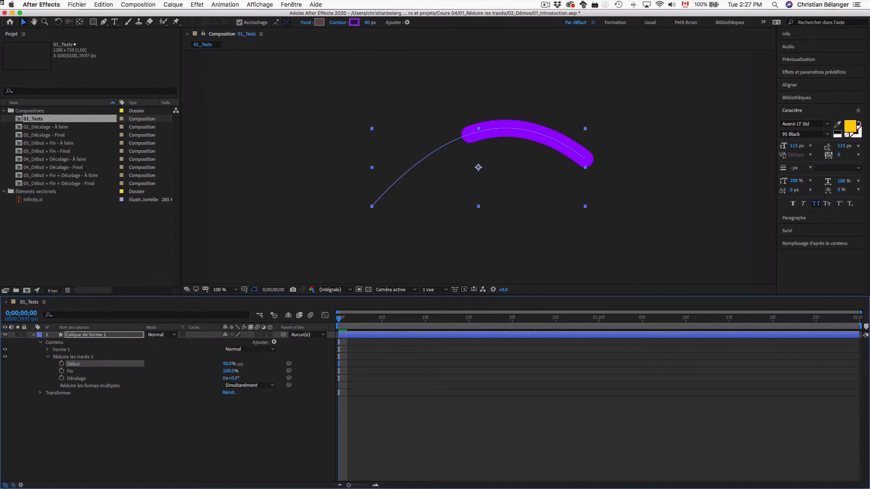
click(240, 364)
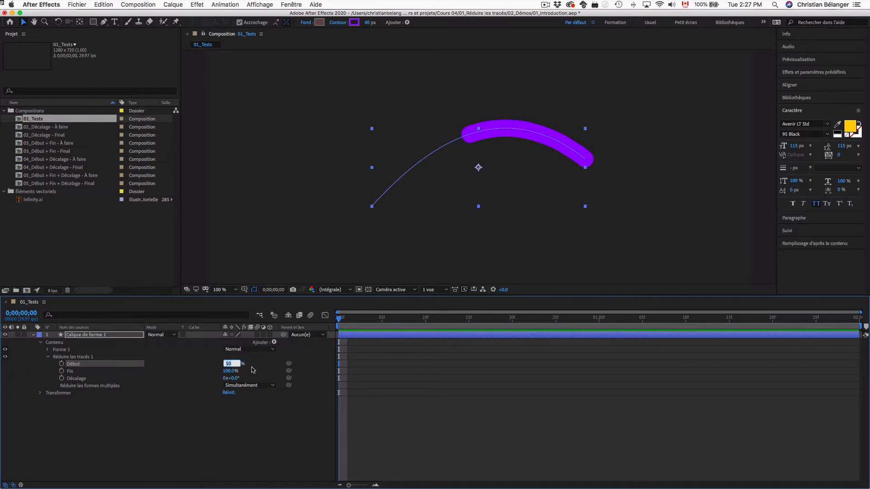
text(90)
key(Return)
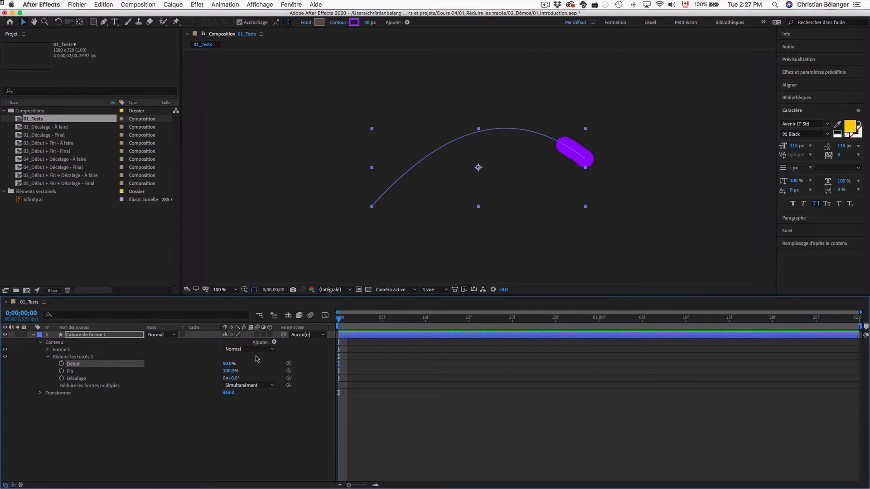
drag(229, 364, 179, 368)
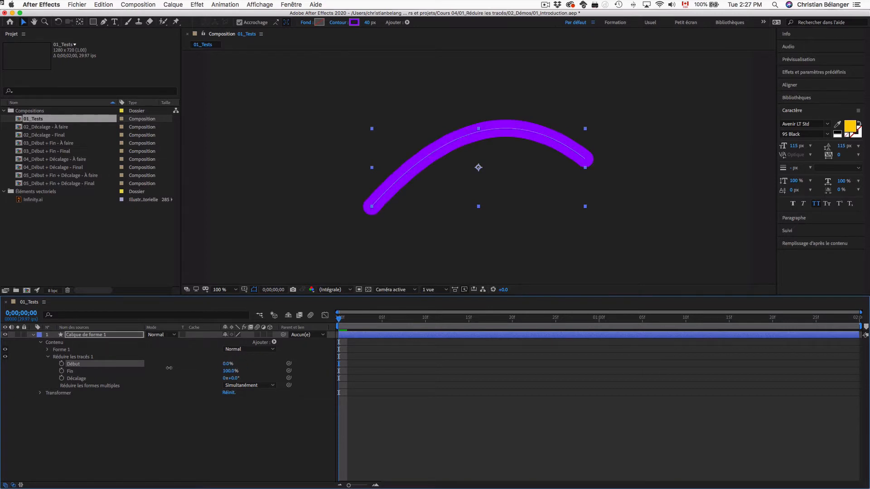
Test the Début property at exactly 50 % once more and restore it to 0 %.
click(226, 364)
text(50)
key(Return)
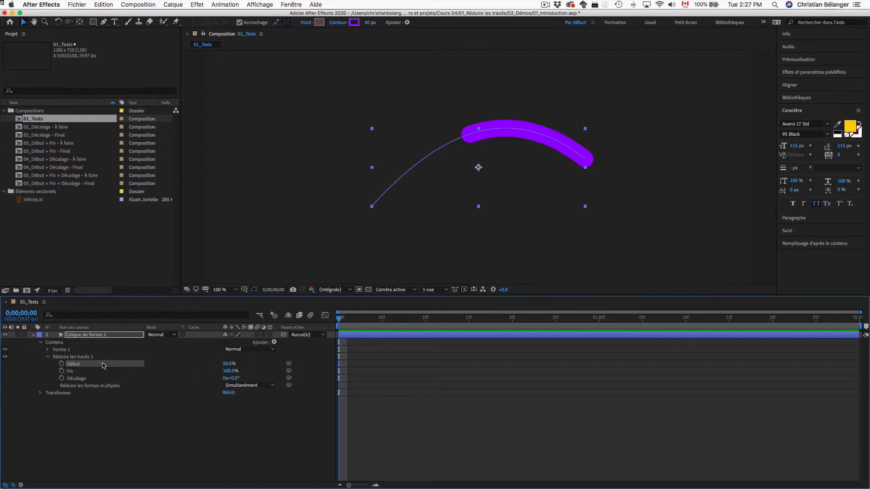
drag(228, 365, 77, 373)
Trim the end of the curve by lowering Fin to 75 % and then to 25 %.
click(77, 372)
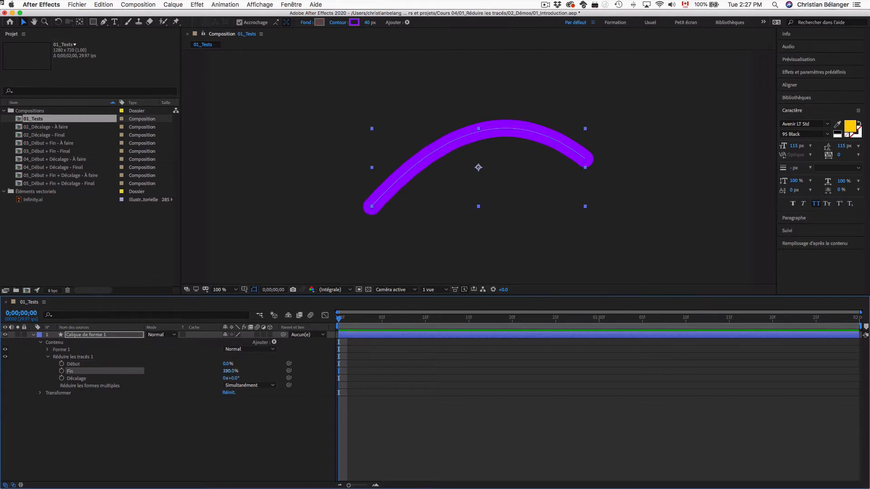
drag(225, 371, 217, 371)
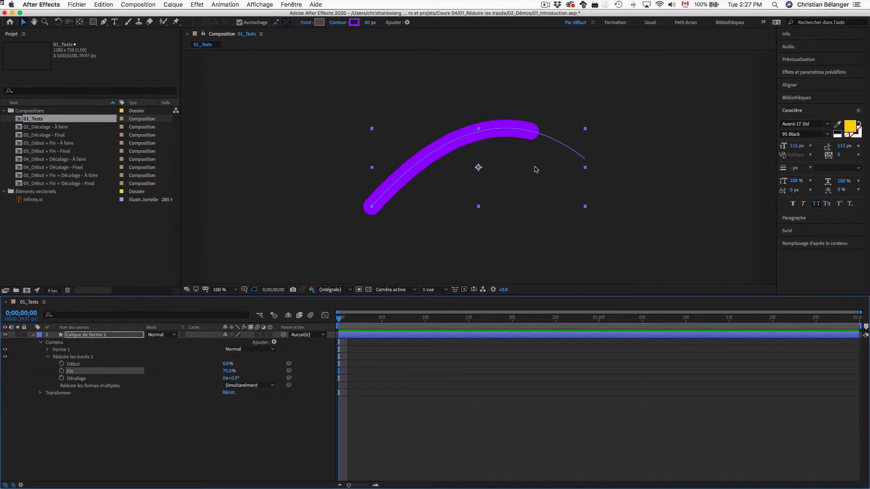
drag(231, 373, 216, 378)
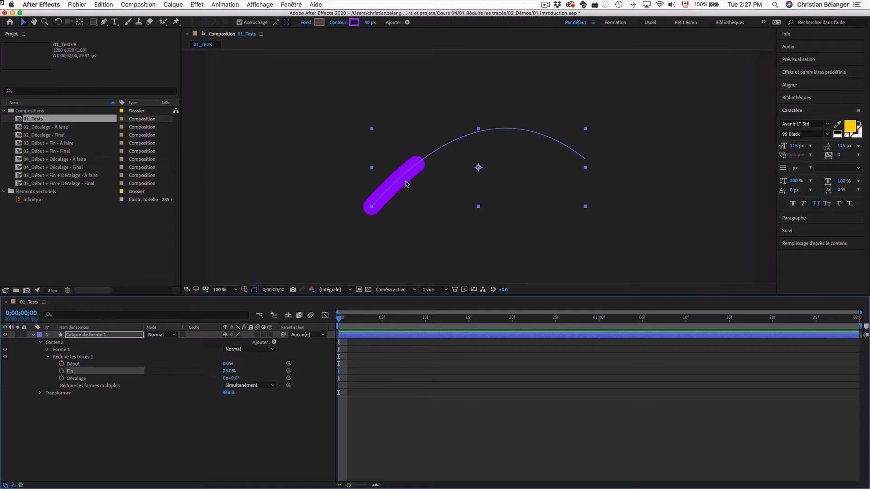
Restore Fin to 100 %, try shifting Décalage in both directions on the full curve, and undo the shift.
click(90, 365)
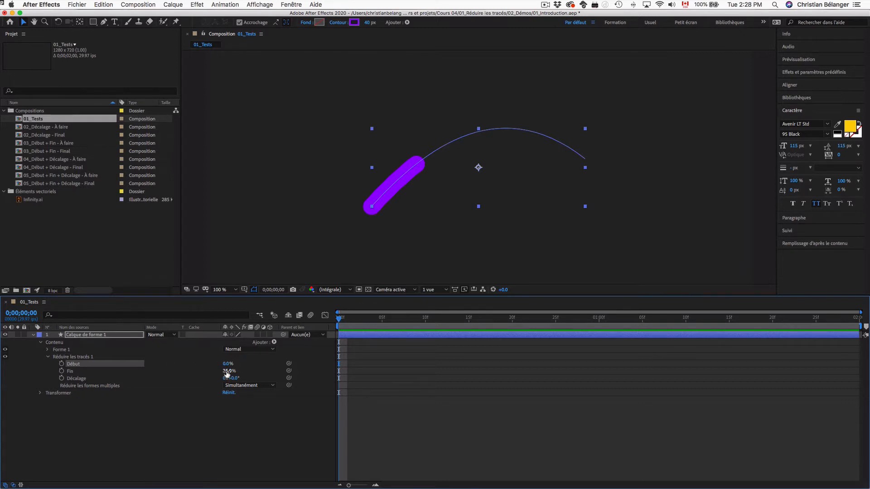
drag(229, 371, 337, 371)
drag(221, 382, 288, 383)
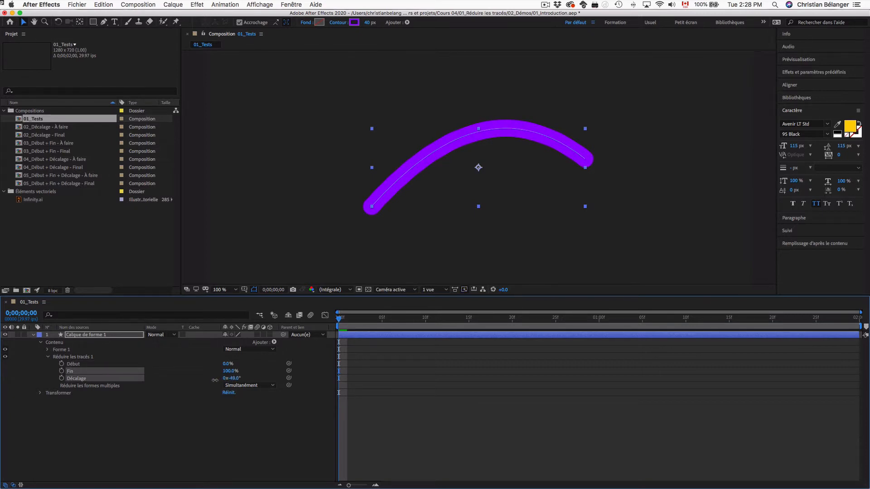
drag(215, 380, 261, 382)
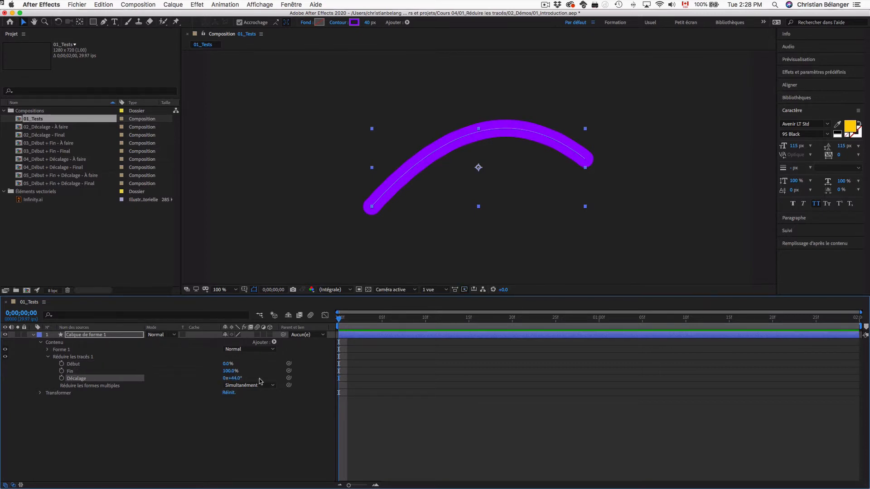
key(super+z)
Trim the curve by setting Fin to 75 % and try offsetting the visible portion with Décalage at -137°.
click(113, 381)
click(77, 364)
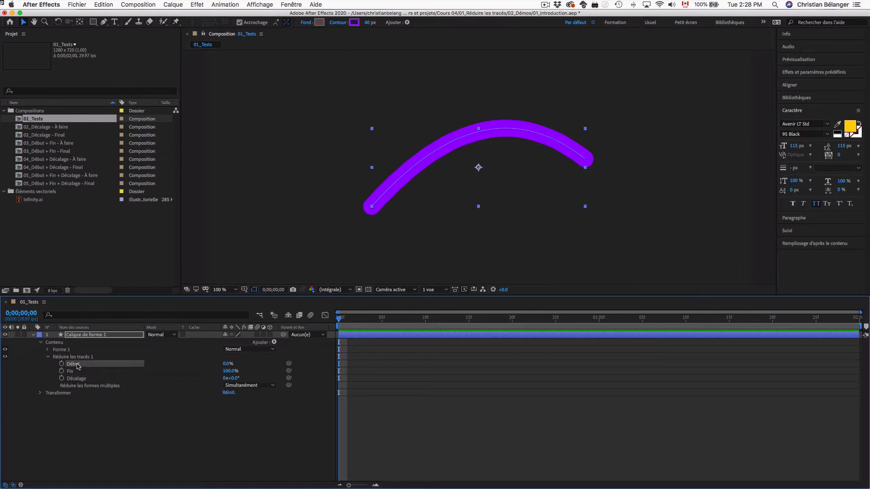
click(77, 372)
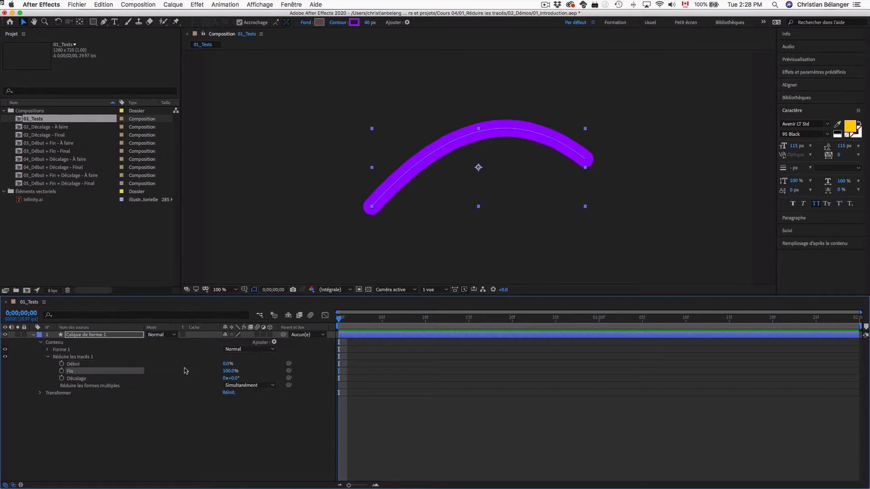
click(228, 371)
key(Return)
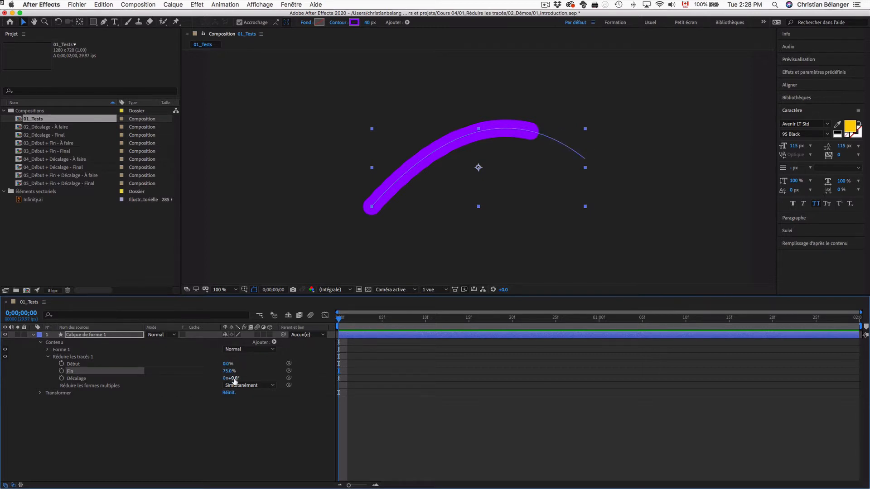
mouse_move(234, 378)
mouse_down()
mouse_move(493, 377)
mouse_move(713, 359)
mouse_move(596, 365)
mouse_move(429, 397)
mouse_move(182, 410)
mouse_move(173, 394)
mouse_up()
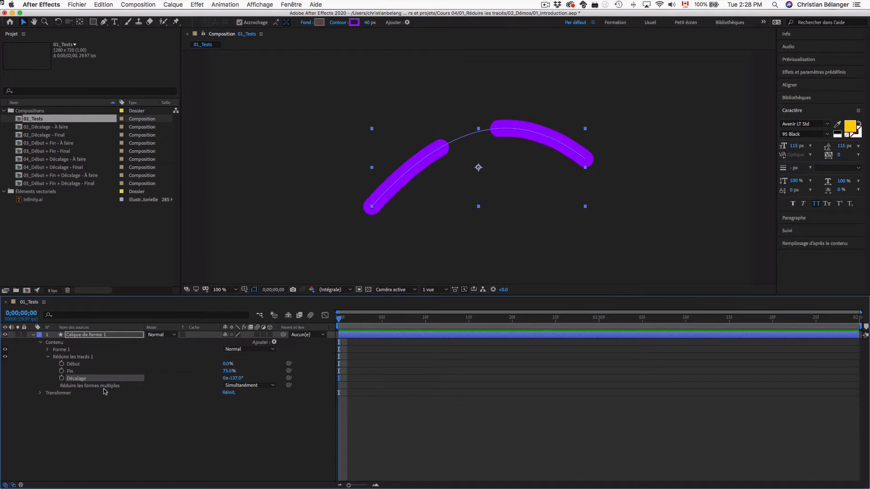
Reset Début, Fin and Décalage together to their default values and deselect the layer.
shift+click(78, 366)
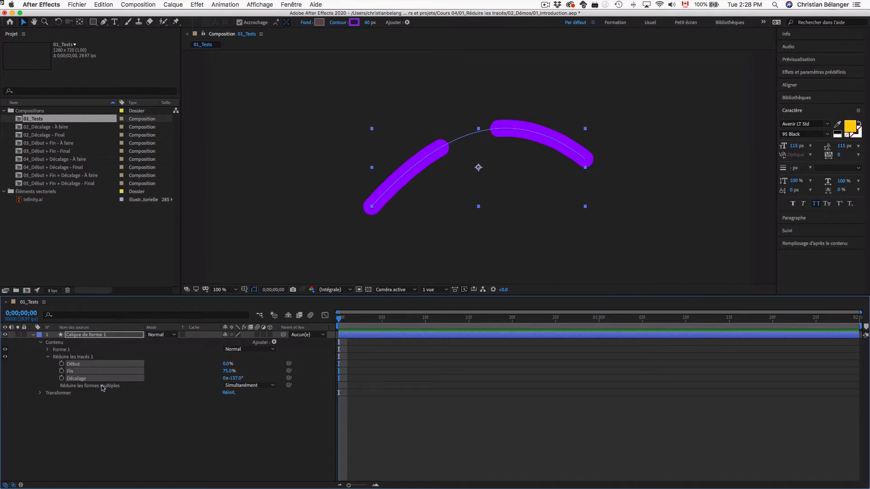
right_click(93, 363)
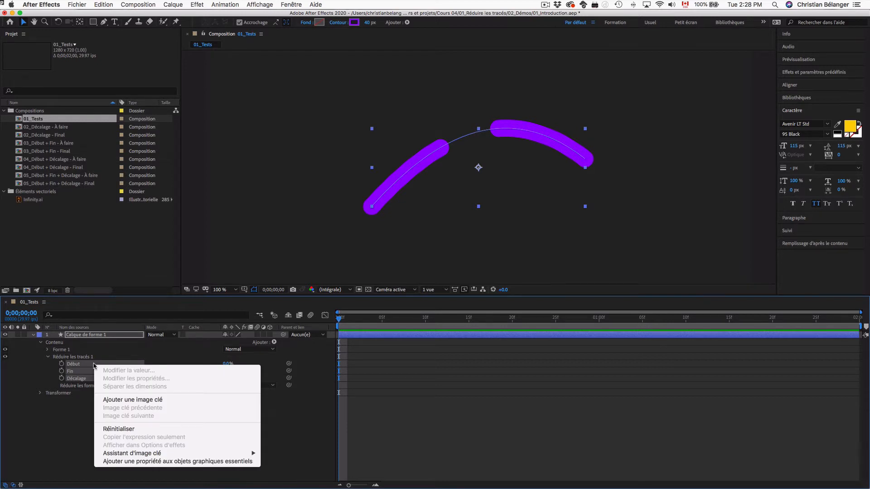
click(122, 429)
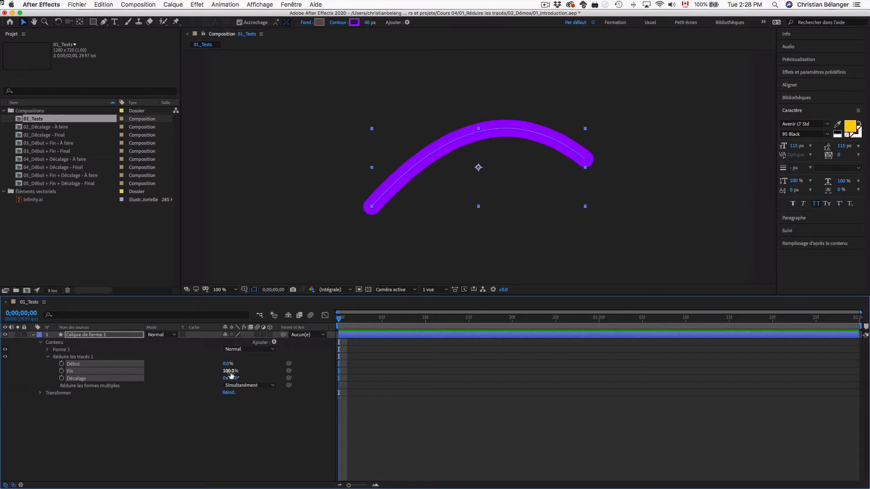
click(185, 430)
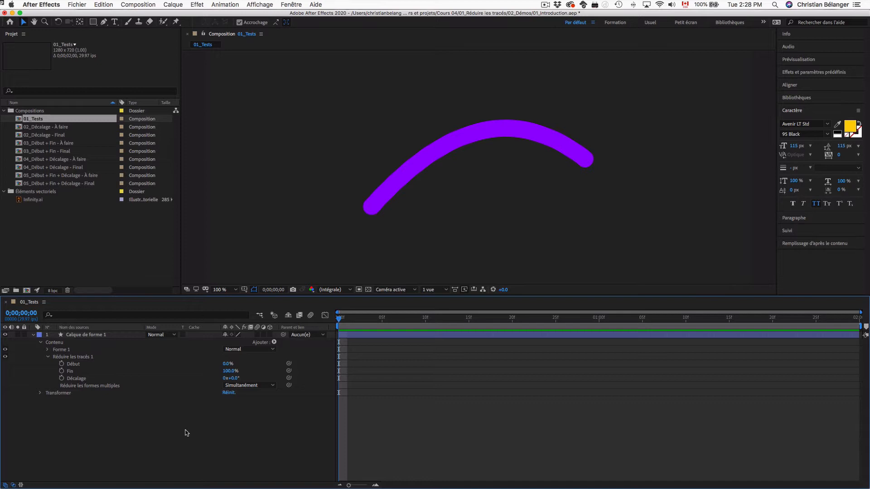
Animate Début from 0 % at the first frame to a higher value at 0;00;00;10, and preview the animation.
click(62, 364)
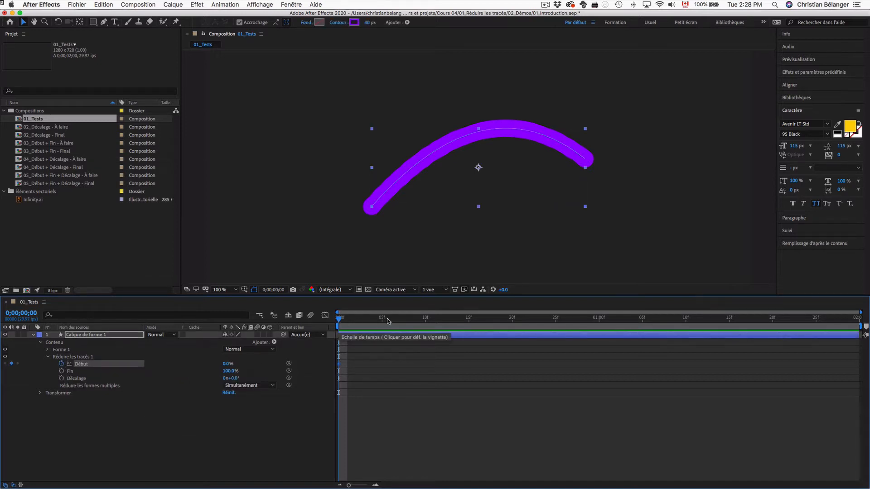
drag(387, 319, 425, 319)
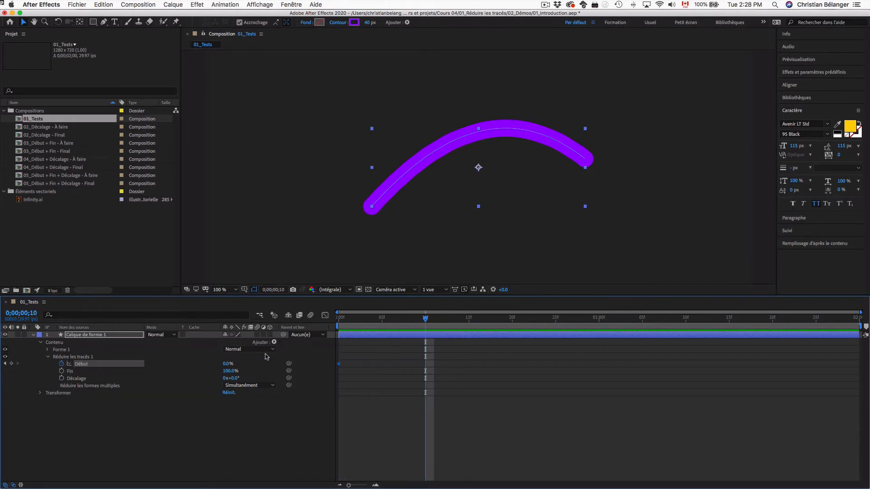
drag(226, 365, 417, 363)
drag(358, 318, 295, 322)
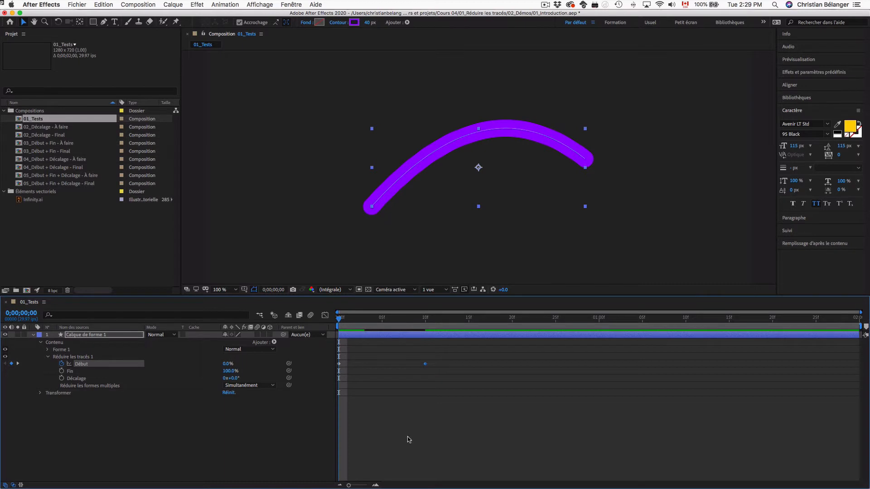
key(space)
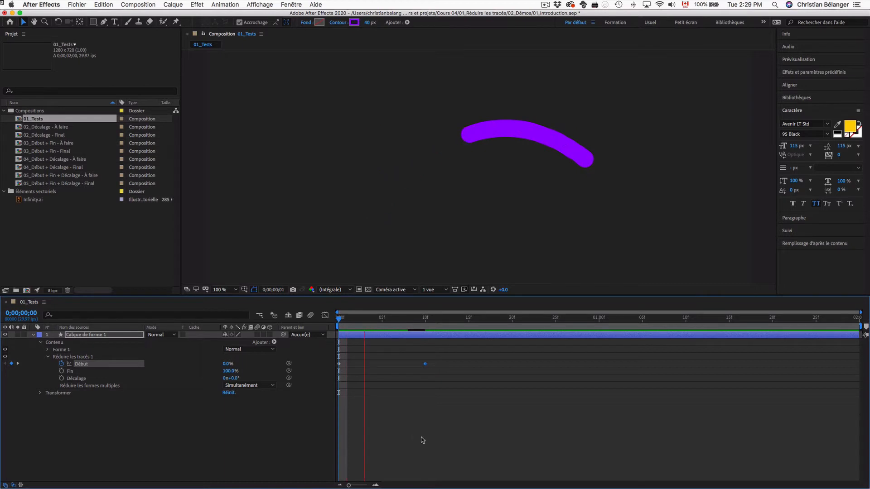
key(space)
mouse_move(383, 319)
mouse_down()
mouse_move(340, 318)
mouse_move(425, 320)
mouse_move(339, 321)
mouse_up()
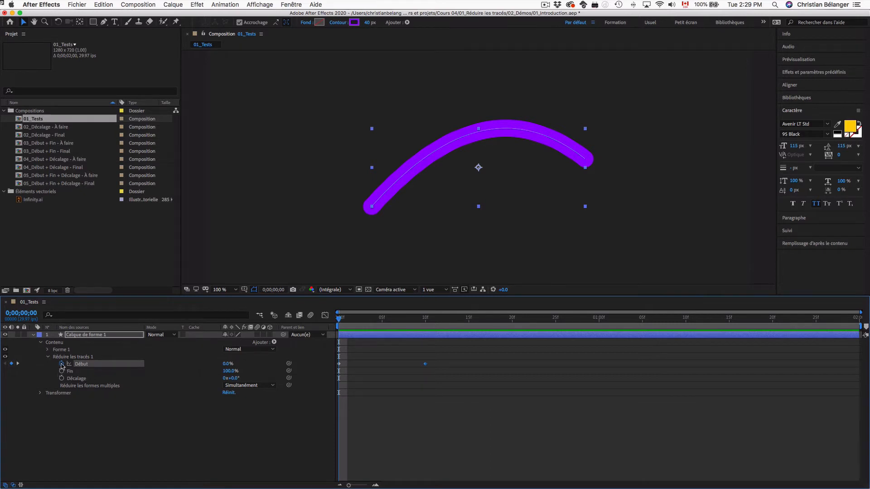
Remove the Début keyframes, enable keyframing on Fin at the first frame, set Fin to 0 %, and preview its animation.
click(61, 364)
click(62, 371)
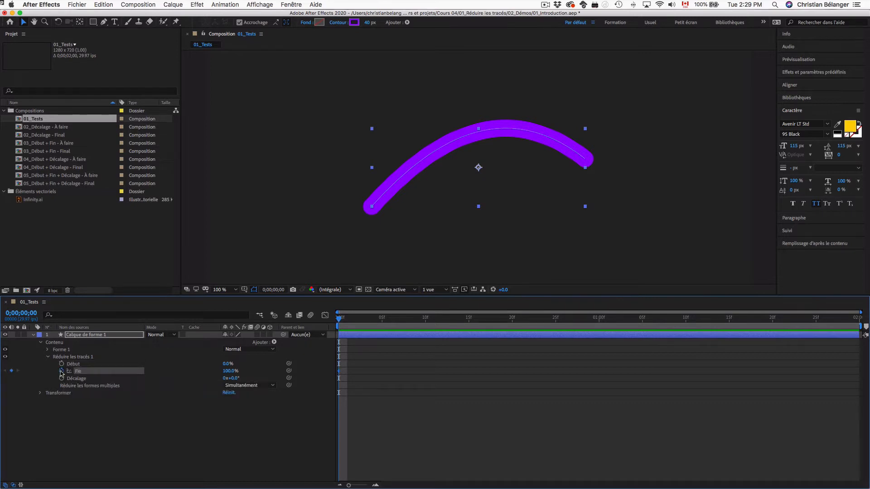
mouse_move(425, 319)
mouse_down()
mouse_move(435, 321)
mouse_move(339, 319)
mouse_up()
click(229, 371)
text(0)
key(Return)
key(space)
key(space)
drag(390, 319, 327, 321)
Undo the Fin animation and return to the first frame.
mouse_move(339, 319)
mouse_down()
mouse_move(419, 322)
mouse_move(297, 322)
mouse_up()
key(super+z)
key(Home)
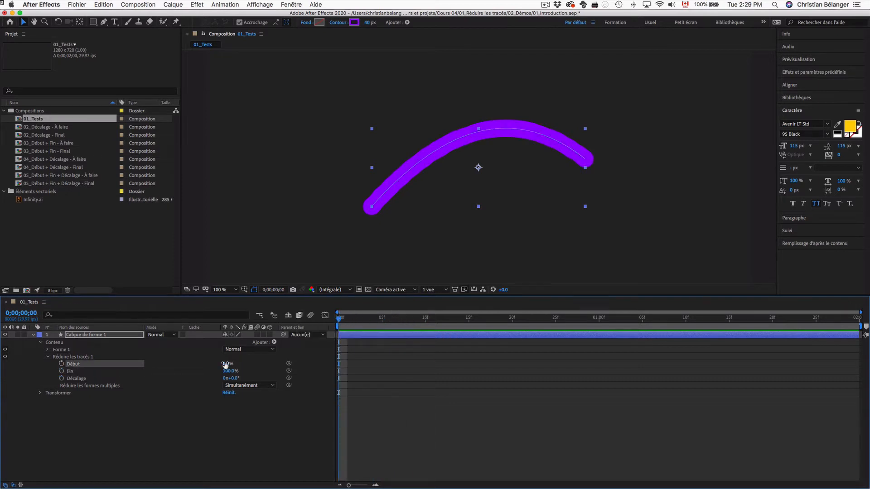
Try animating Début from 0 % at the first frame to a higher value at 0;00;00;15, and remove its keyframes.
click(62, 365)
click(469, 320)
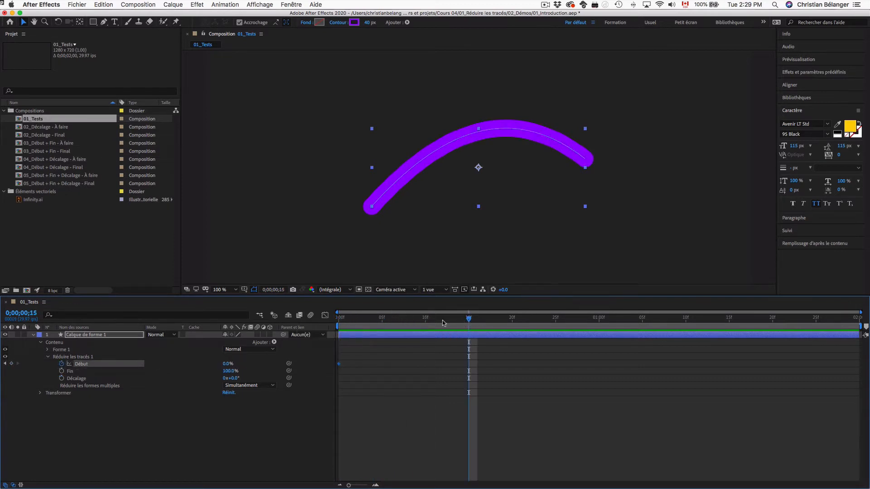
drag(228, 364, 356, 360)
mouse_move(353, 320)
mouse_down()
mouse_move(339, 320)
mouse_move(468, 321)
mouse_move(339, 321)
mouse_up()
click(61, 364)
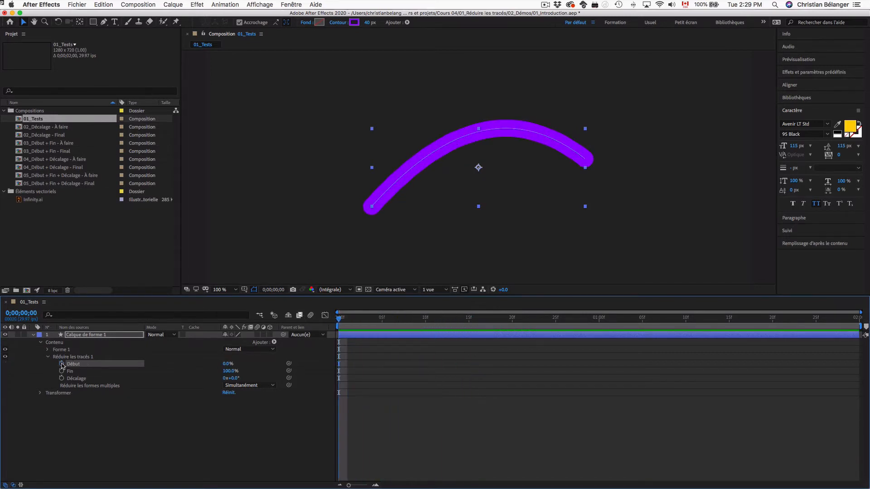
Set Fin to 75 % on Réduire les tracés 1.
click(230, 372)
text(75)
key(Return)
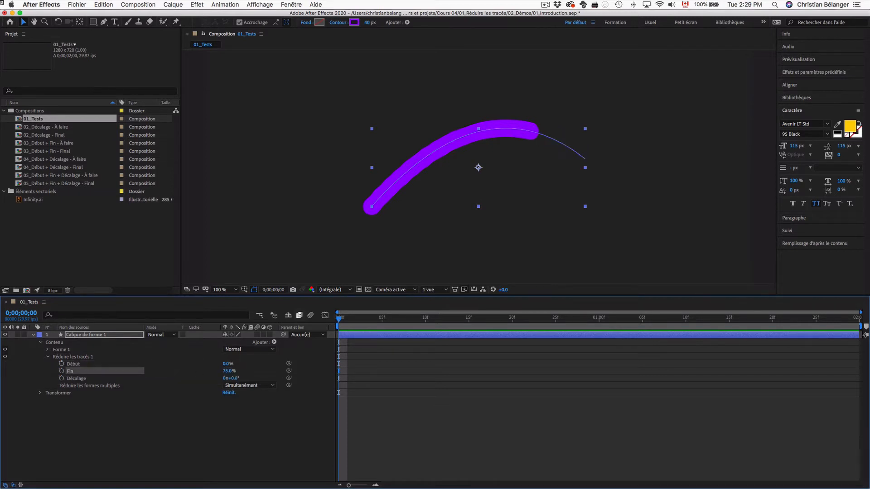
Keyframe Décalage from 0° at the first frame to 180° at 0;00;01;00, and preview the animation.
click(62, 378)
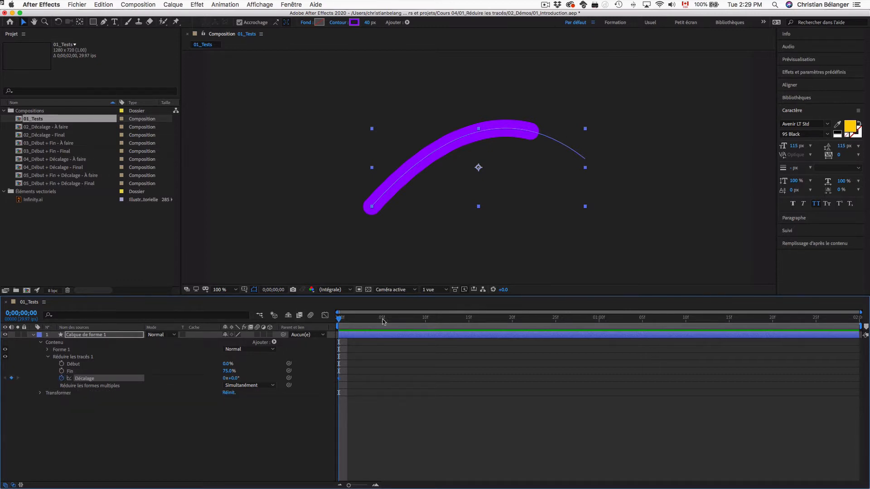
drag(383, 322, 601, 323)
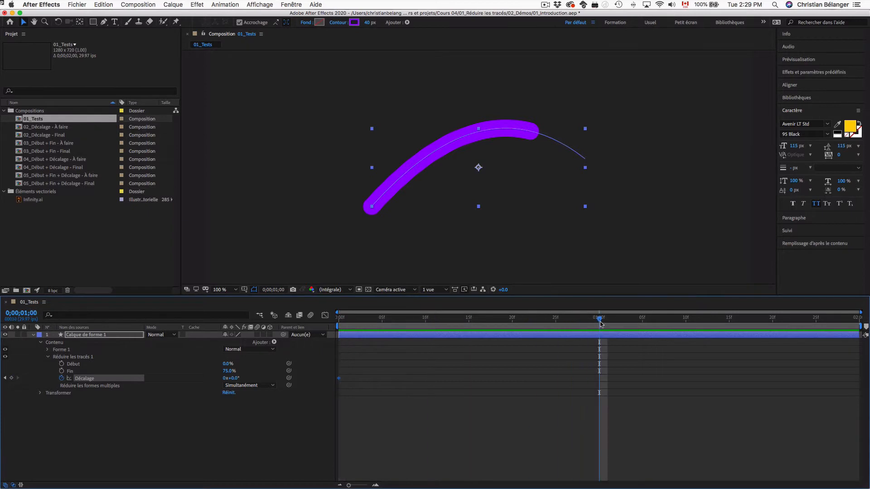
click(235, 378)
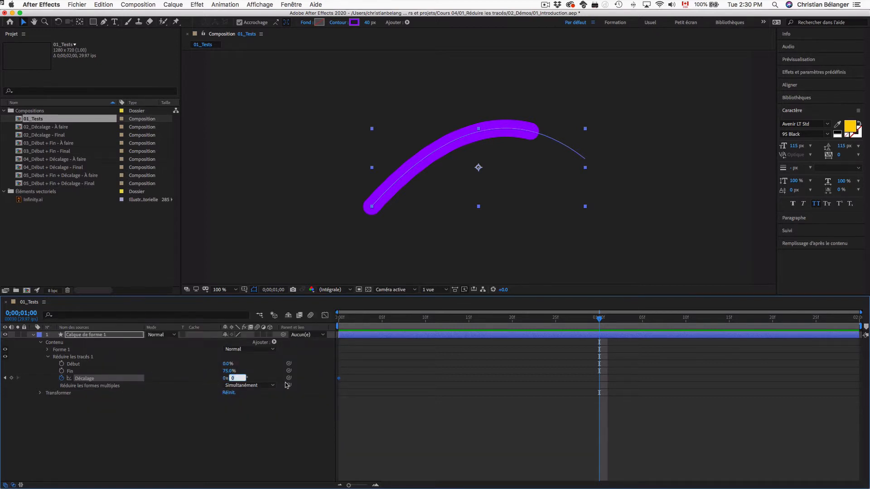
text(180)
key(Return)
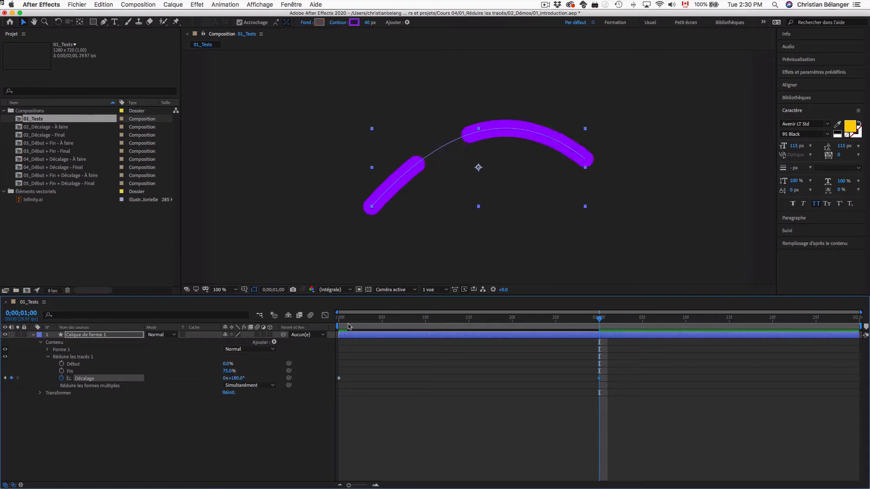
key(space)
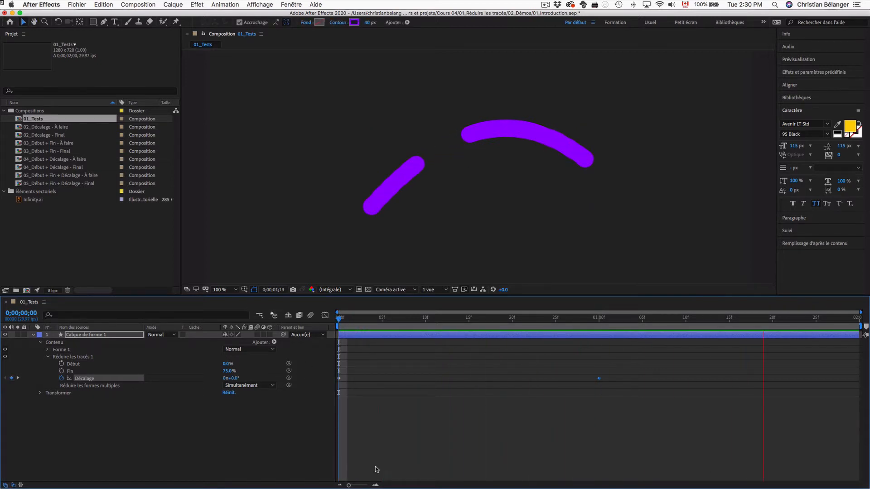
key(space)
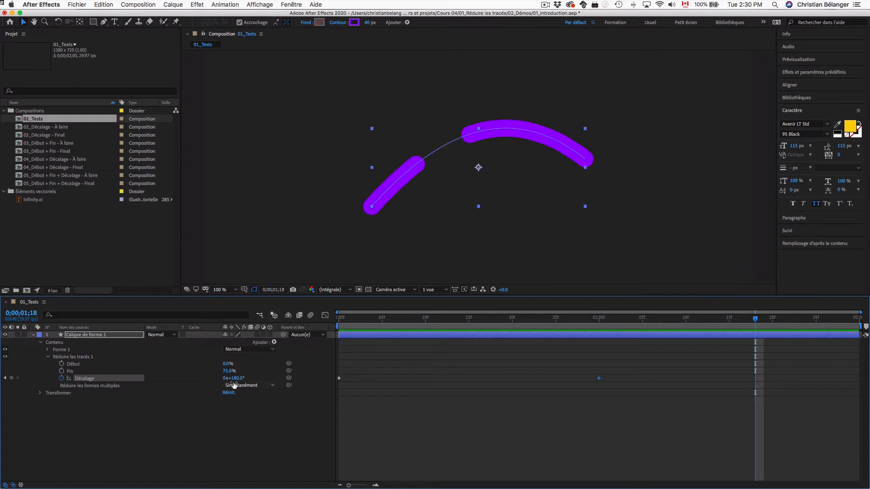
Change the Décalage keyframe at 0;00;01;00 to two full turns (2x+0.0°), and preview the animation from the start.
click(599, 316)
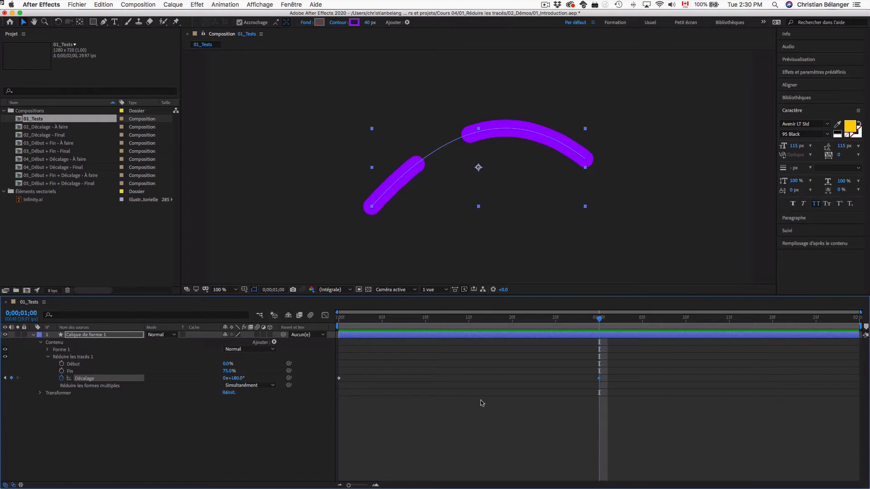
click(236, 378)
text(0)
key(Return)
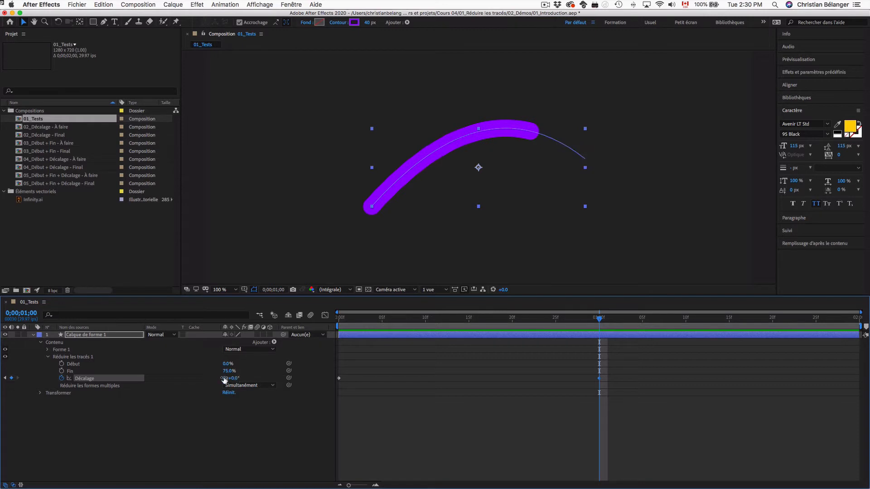
click(224, 379)
key(Return)
key(Home)
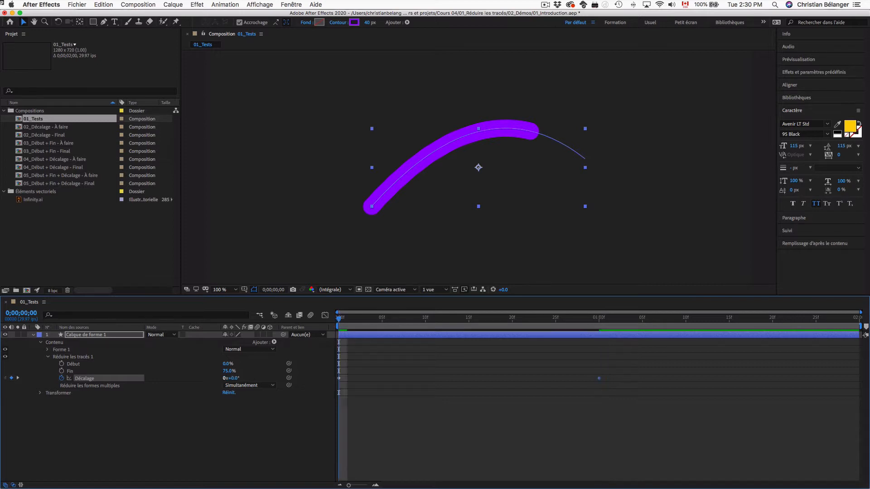
key(space)
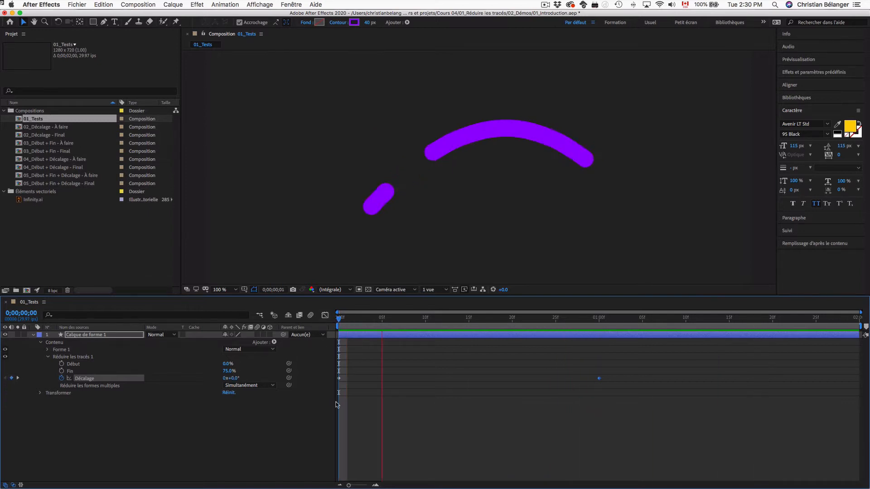
key(space)
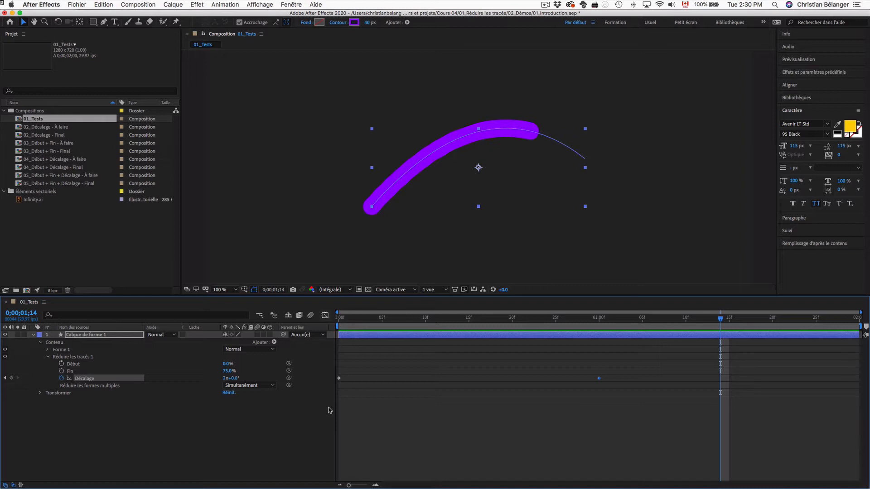
Open the 02_Décalage - Final composition, preview its animation, and select Décalage to examine the infinity path and its keyframes.
double_click(56, 135)
key(space)
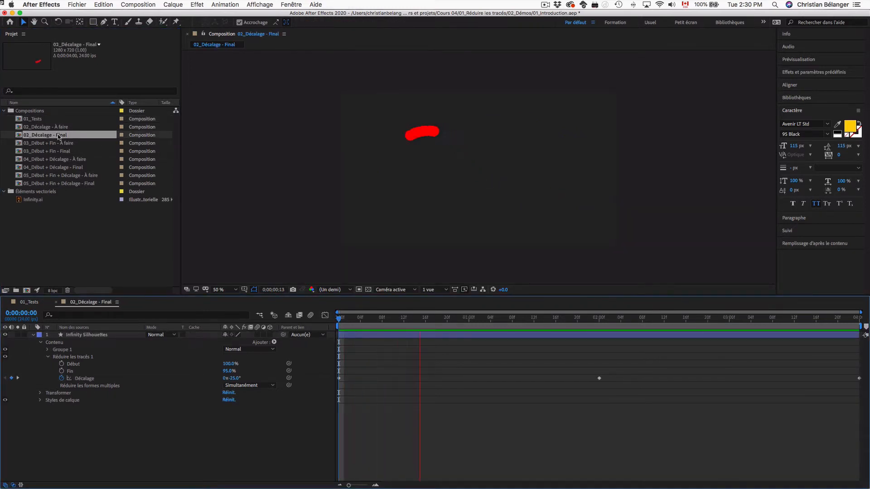
key(space)
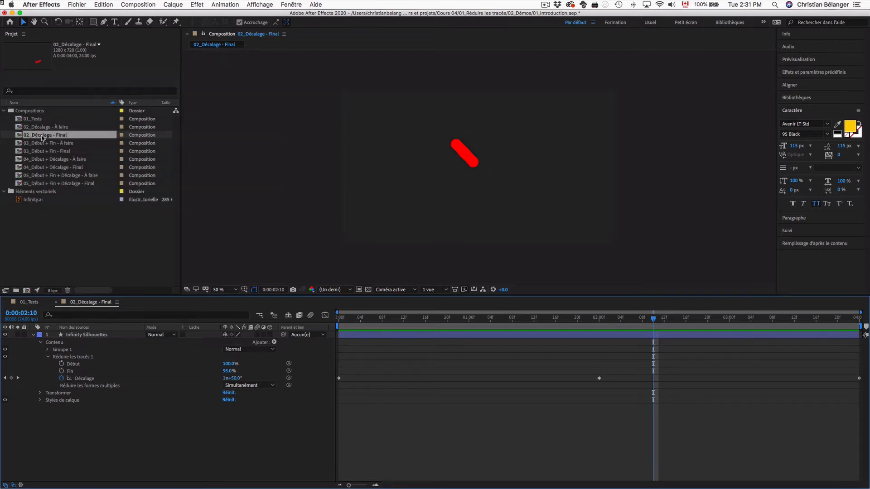
click(83, 379)
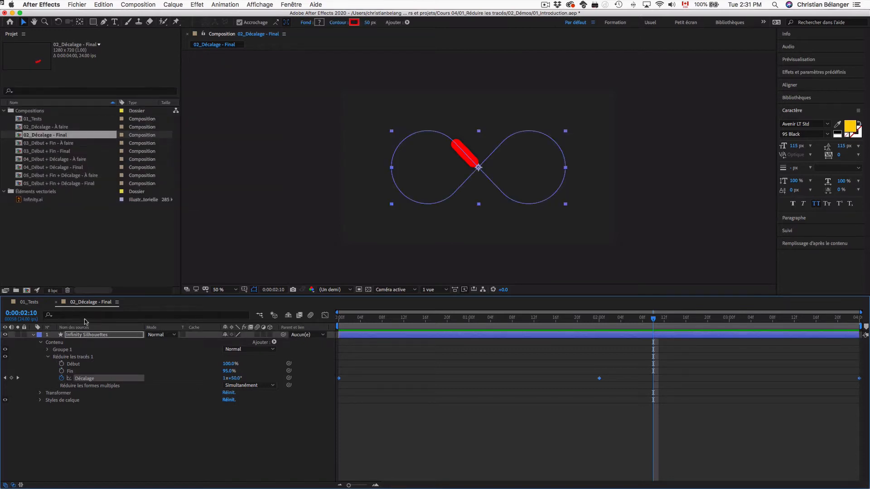
Open the 03_Début + Fin - Final composition, select Début and Fin to examine their keyframes, and preview the animation.
double_click(48, 153)
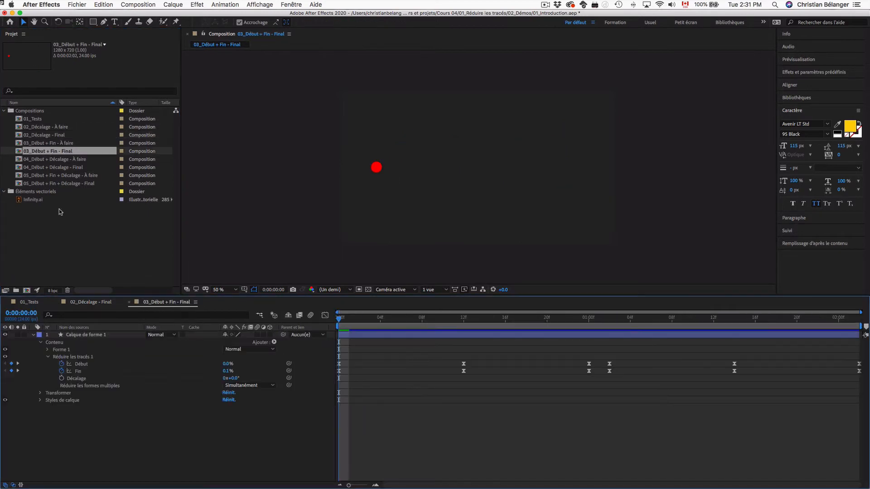
click(81, 364)
shift+click(79, 372)
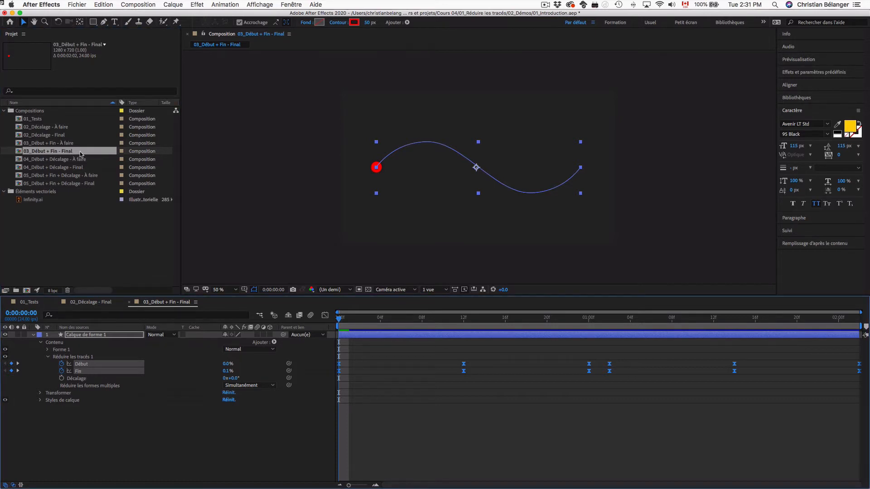
key(space)
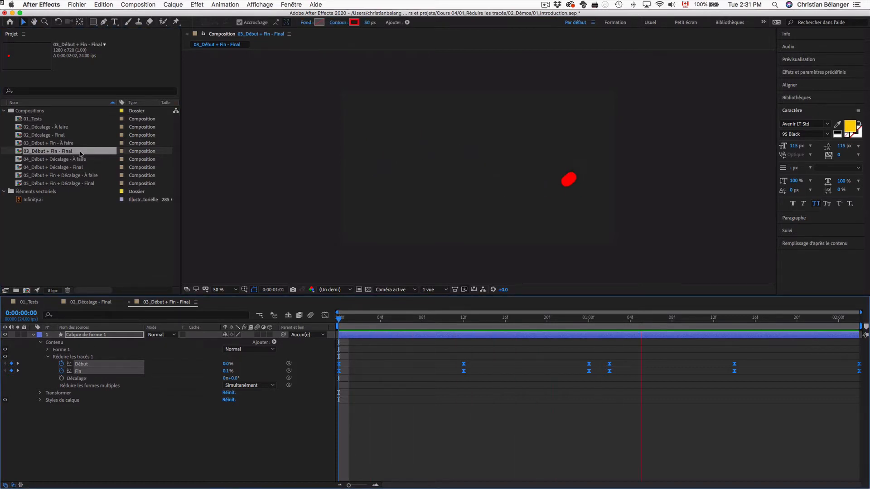
Compare the 03_Début + Fin - À faire composition with its Final version, returning to the À faire one.
click(77, 144)
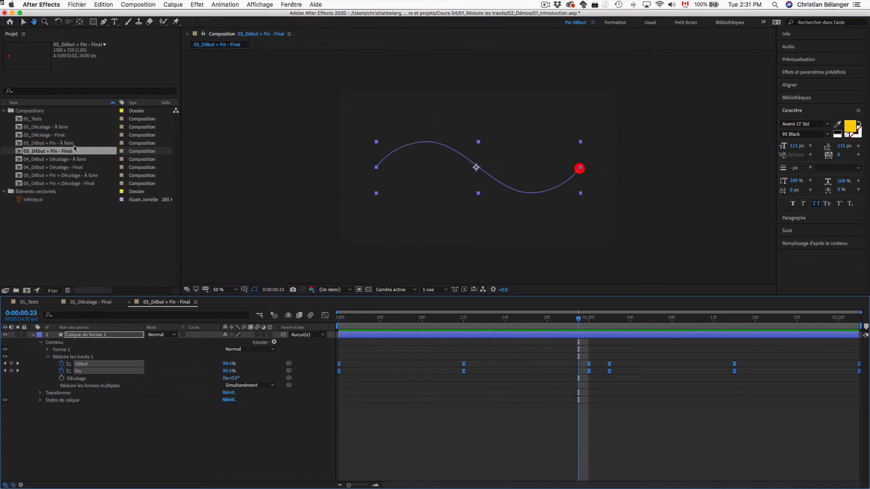
double_click(77, 144)
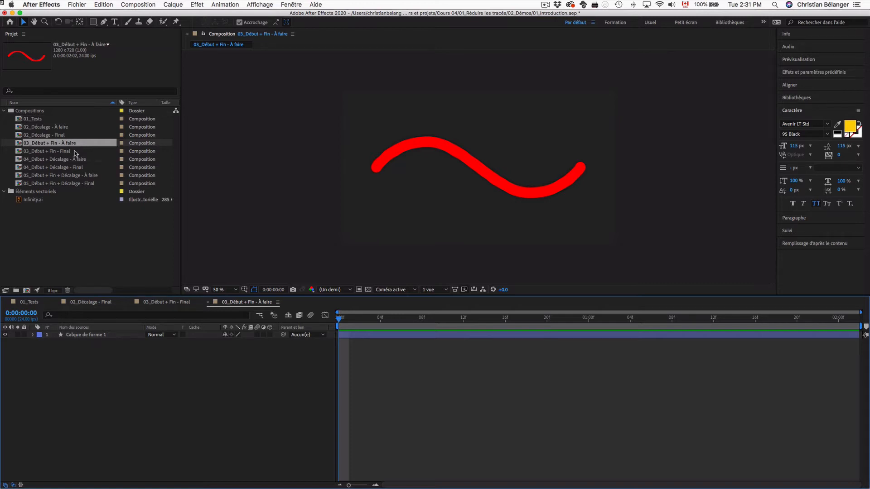
double_click(75, 152)
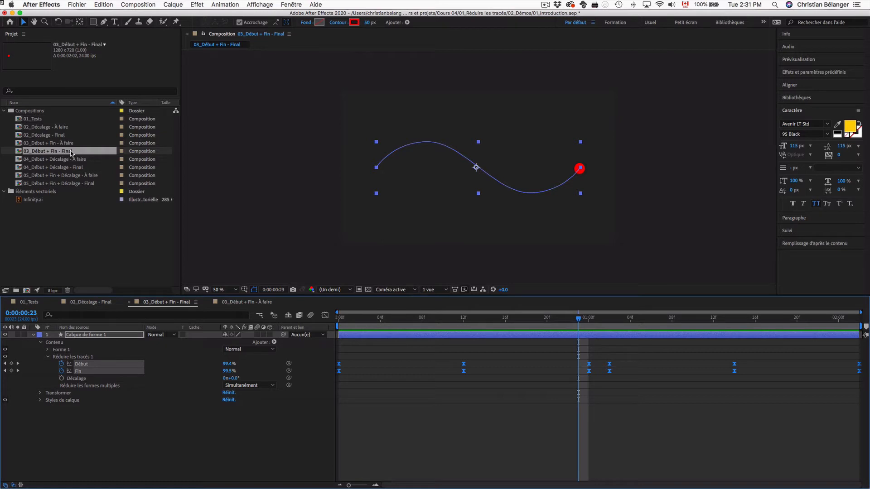
double_click(71, 144)
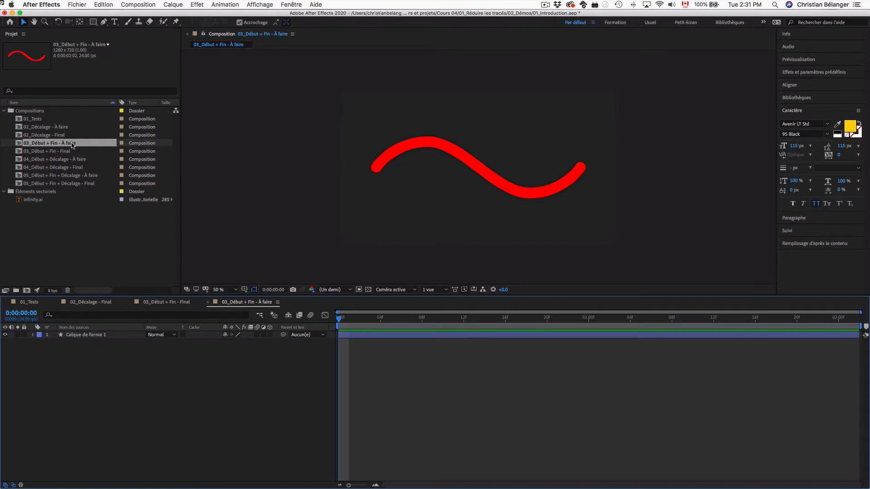
Close the 01_Introduction.aep project without saving and open 02_Conclusion.aep from the 02_Démos folder in Finder.
key(super+q)
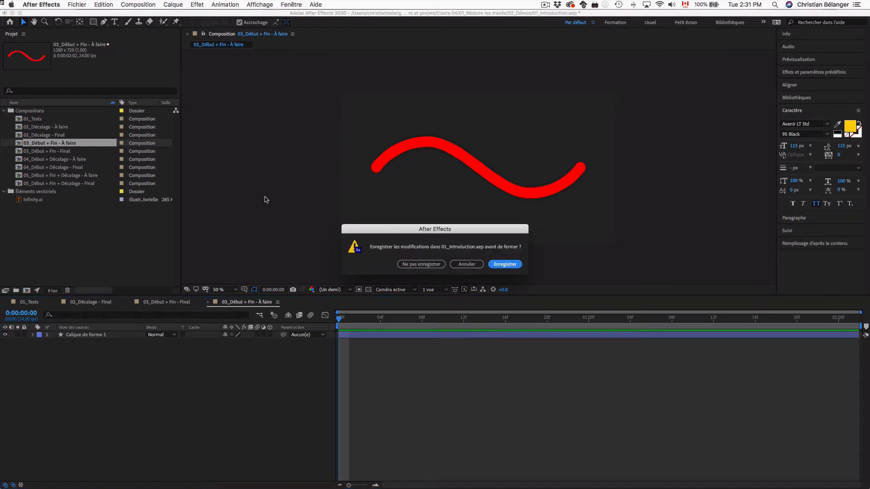
click(421, 264)
key(super+Tab)
key(super+shift+Tab)
key(super+shift+Tab)
key(super+shift+Tab)
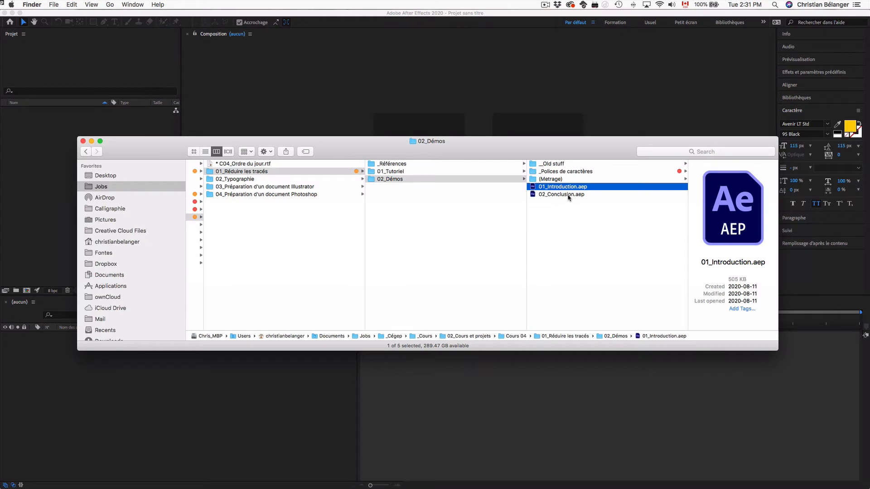
double_click(567, 194)
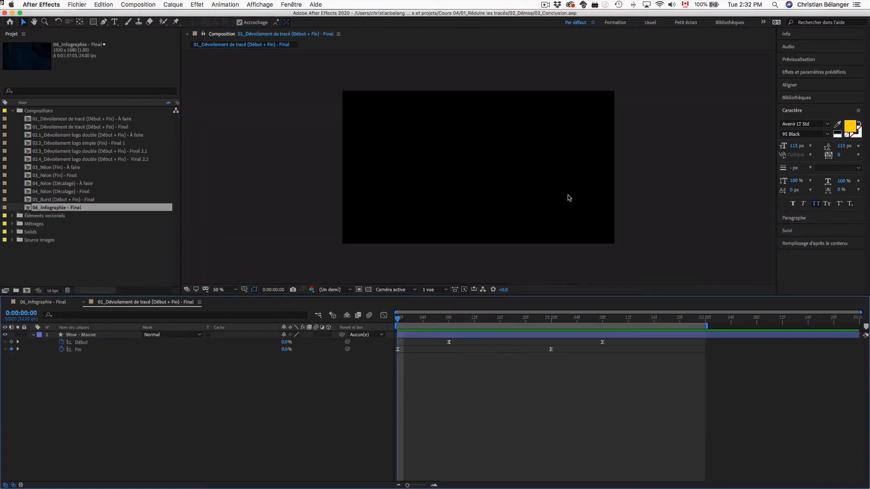
Preview the 01_Dévoilement de tracé (Début + Fin) - Final animation from the first frame, with the view at 100 %.
click(105, 127)
key(space)
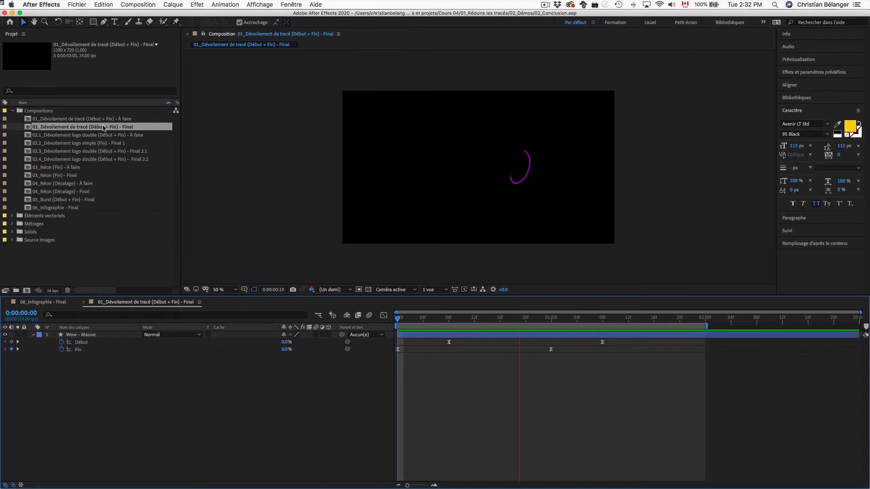
key(period)
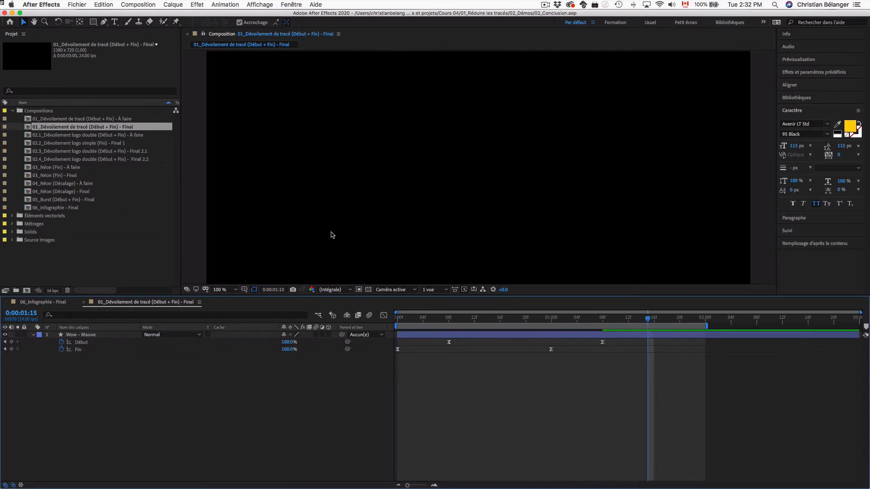
mouse_move(403, 318)
mouse_down()
mouse_move(387, 320)
mouse_move(596, 322)
mouse_move(372, 324)
mouse_up()
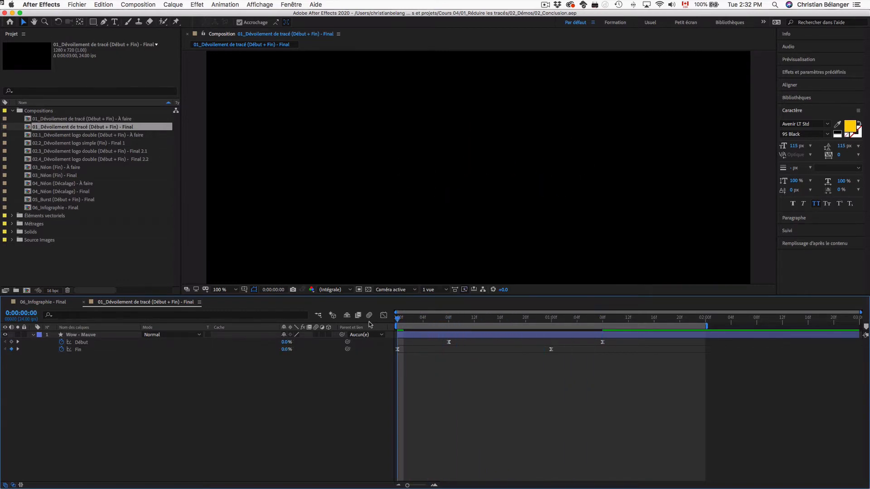
key(space)
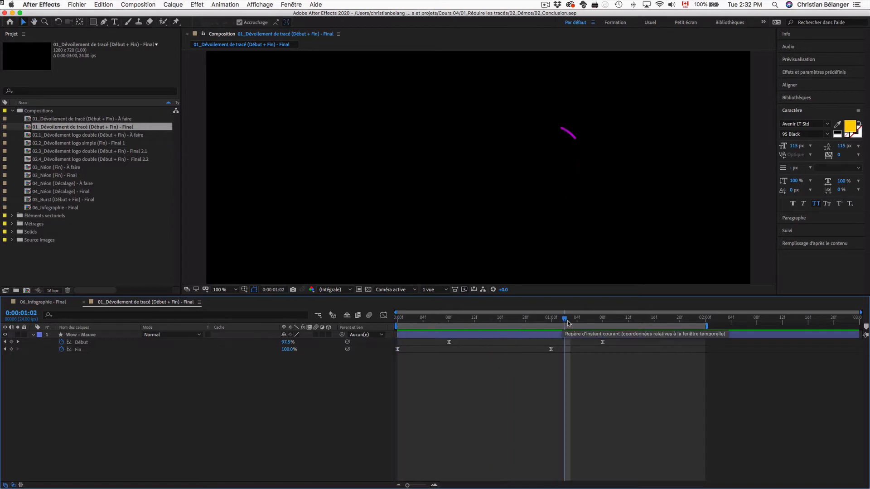
mouse_move(565, 320)
mouse_down()
mouse_move(603, 321)
mouse_move(371, 318)
mouse_move(404, 318)
mouse_move(389, 317)
mouse_up()
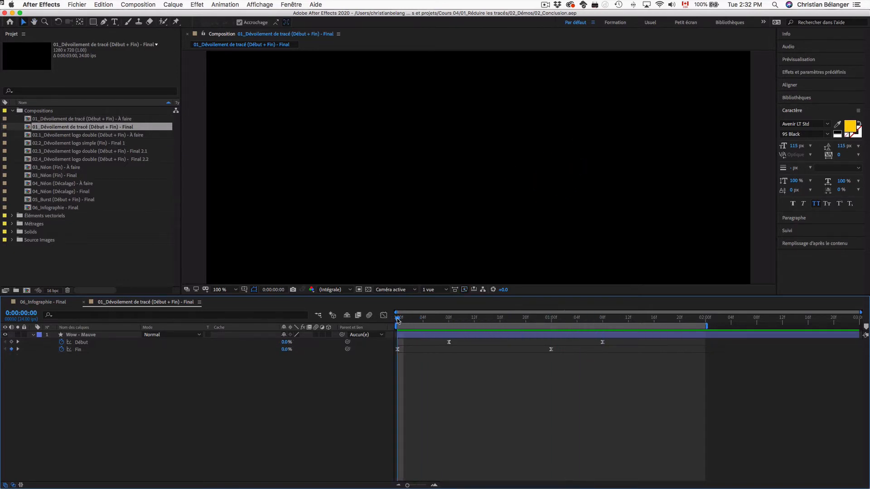
key(space)
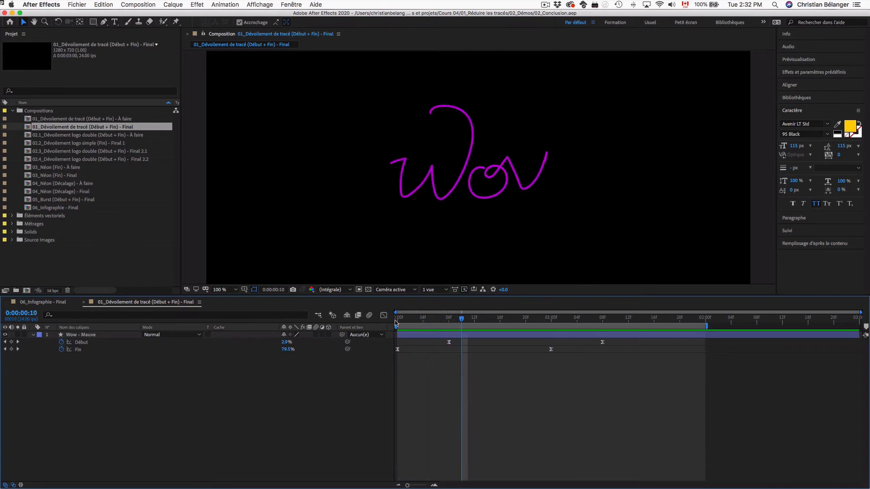
Select Début and Fin on the Wow - Mauve layer to examine their keyframes, and return to the first frame.
click(86, 343)
shift+click(83, 350)
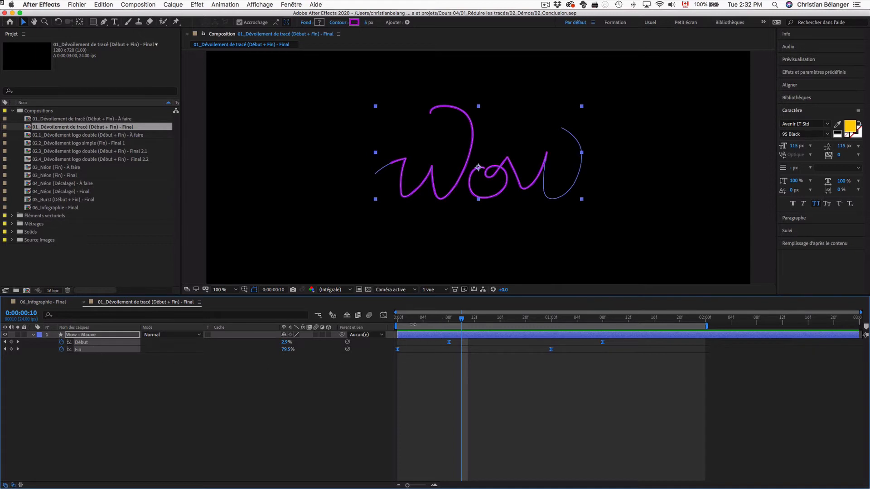
mouse_move(409, 320)
mouse_down()
mouse_move(396, 319)
mouse_move(581, 325)
mouse_move(363, 320)
mouse_up()
click(418, 359)
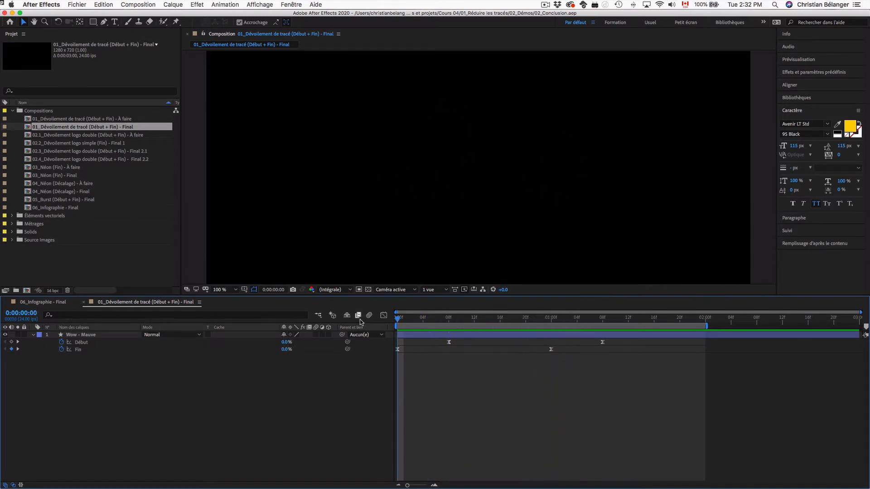
Open the 01_Dévoilement de tracé (Début + Fin) - À faire composition and create shapes from the Wow.ai vector layer.
double_click(106, 118)
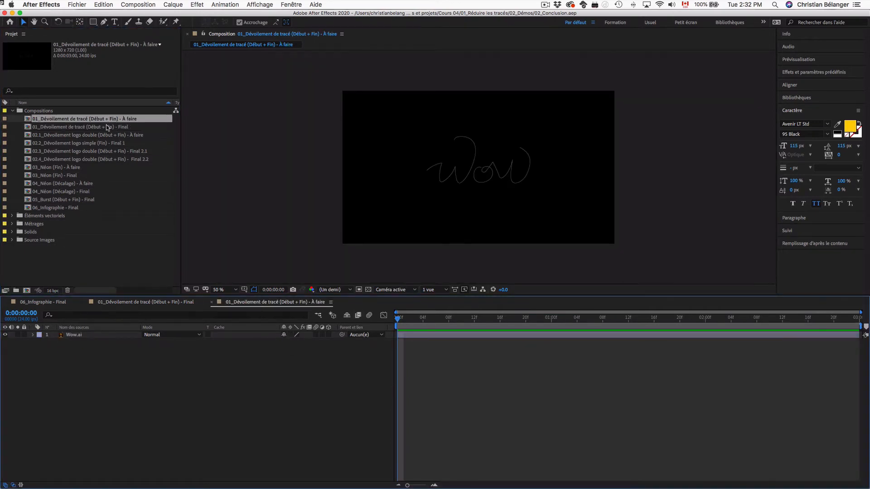
click(74, 335)
key(period)
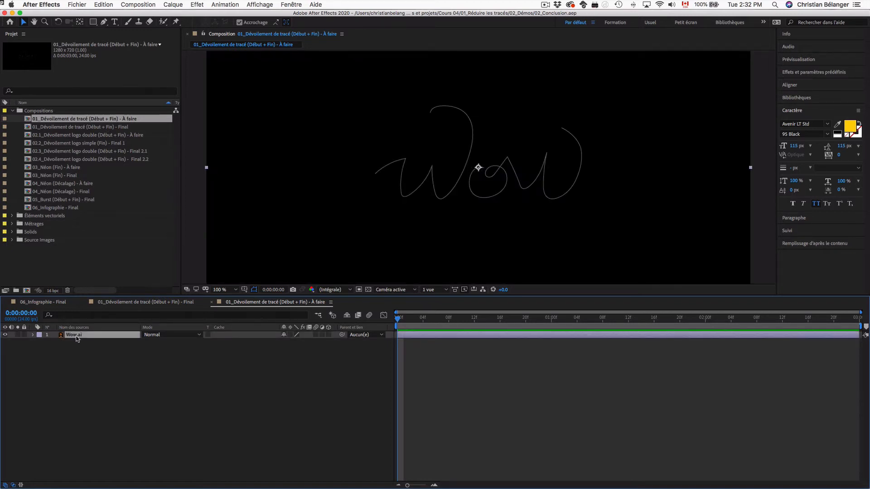
click(33, 335)
click(33, 335)
right_click(92, 336)
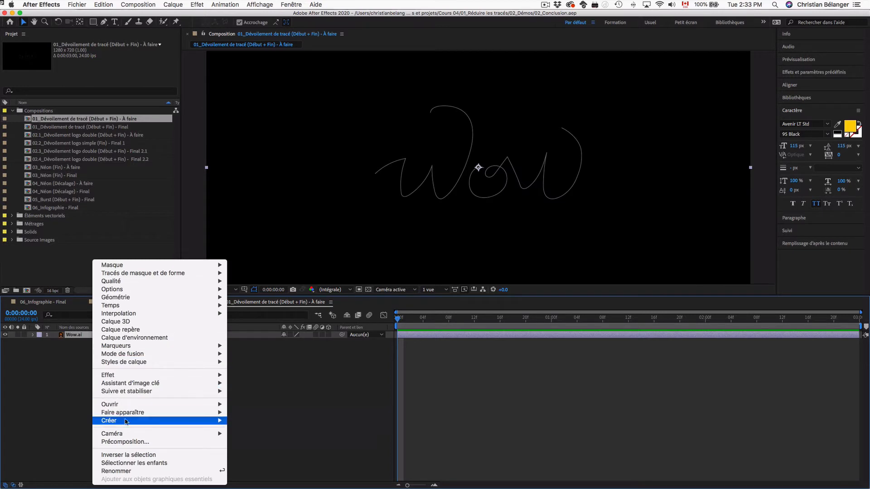
mouse_move(126, 422)
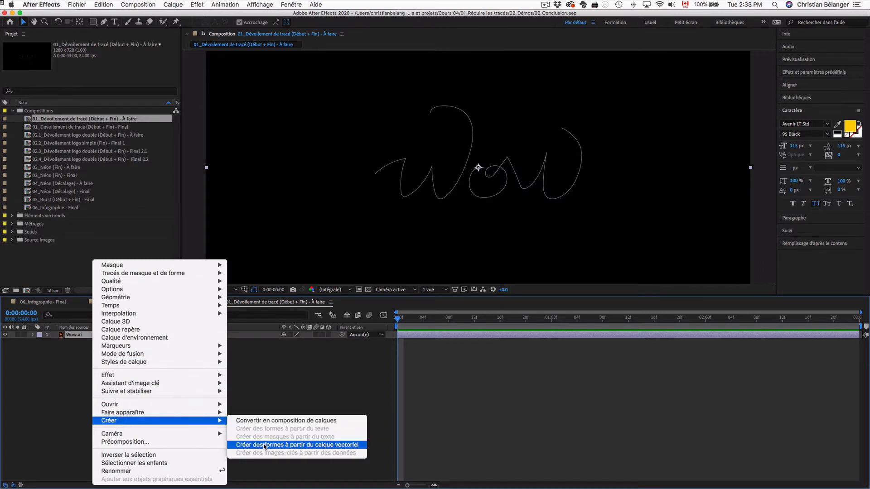
click(264, 445)
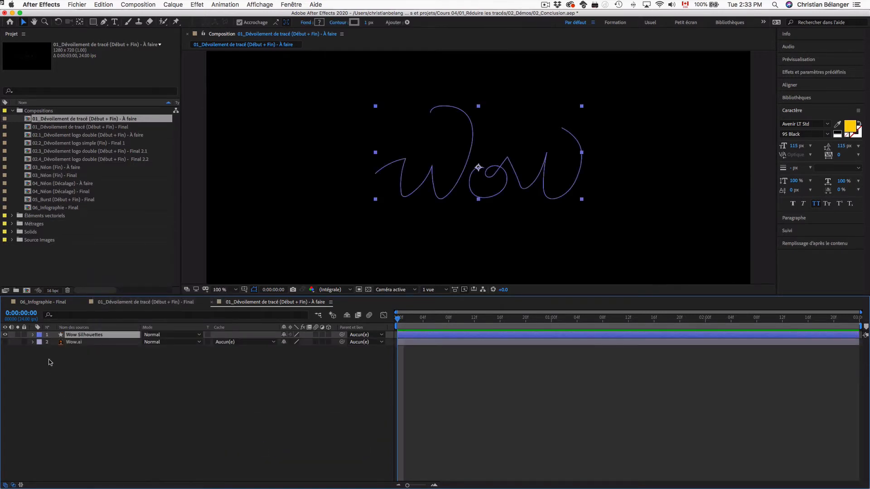
Expand the Contenu of Wow Silhouettes, briefly hide Groupe 1, and select each group to identify its letters.
click(34, 336)
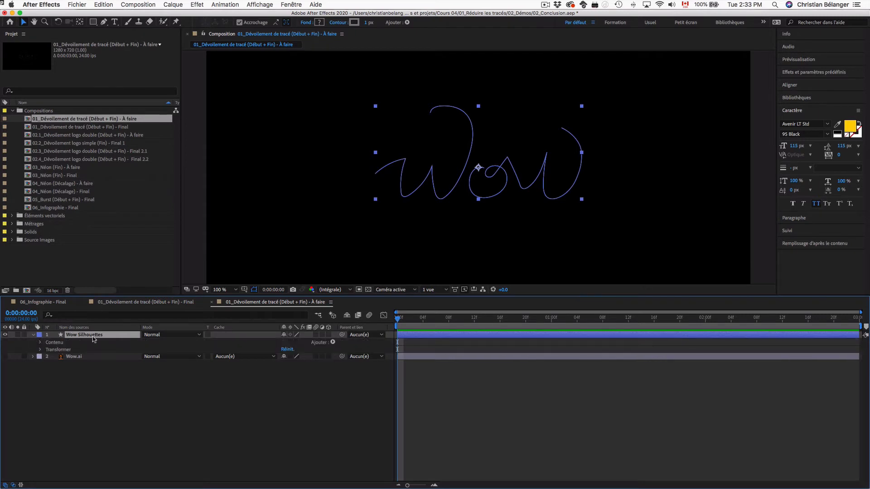
click(47, 343)
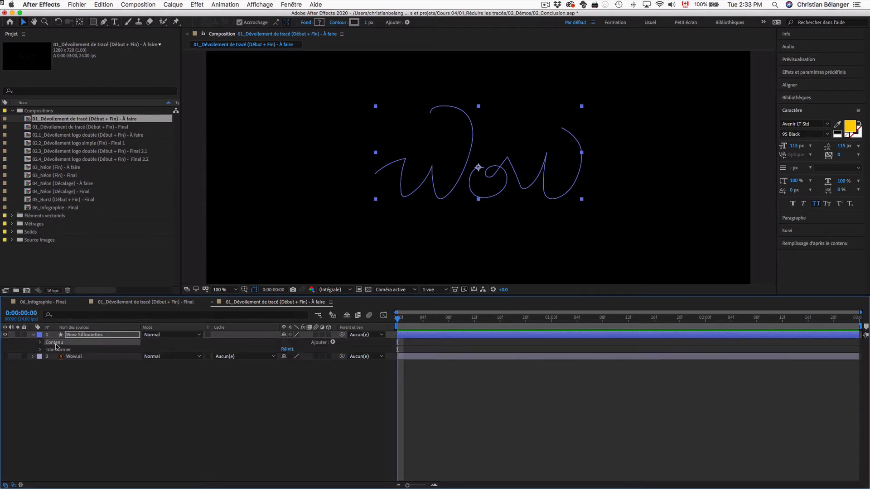
click(40, 343)
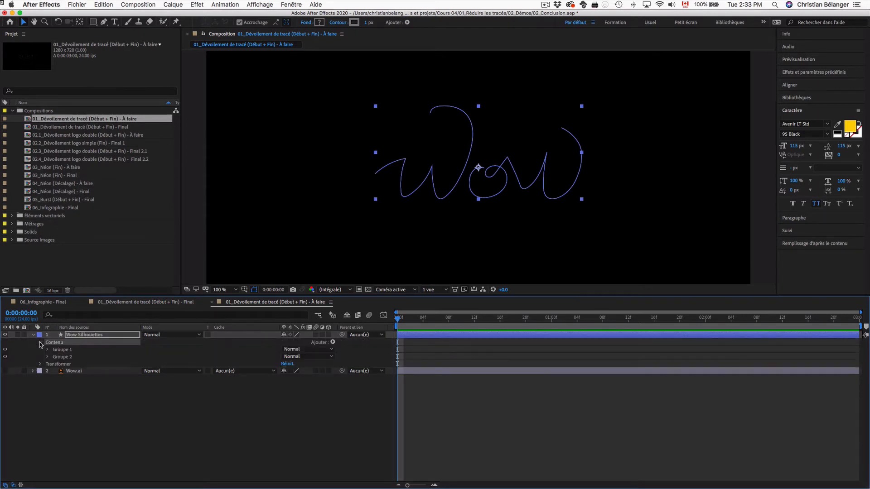
click(5, 350)
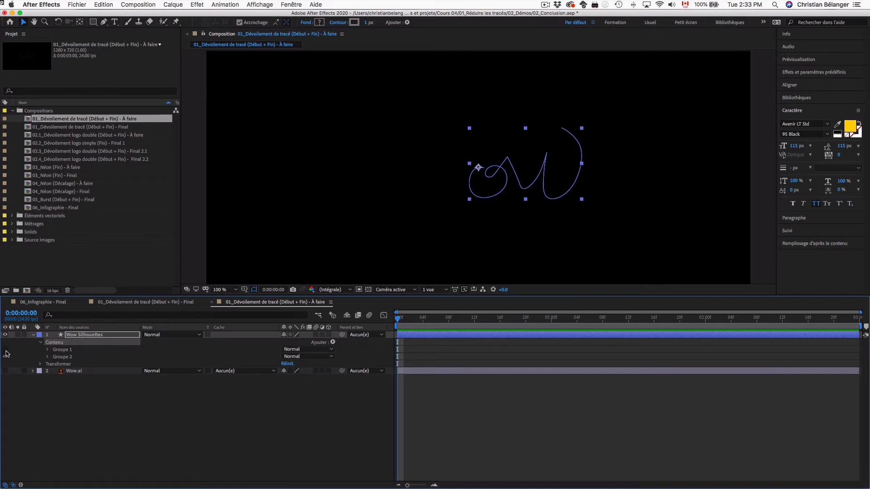
click(5, 349)
click(61, 351)
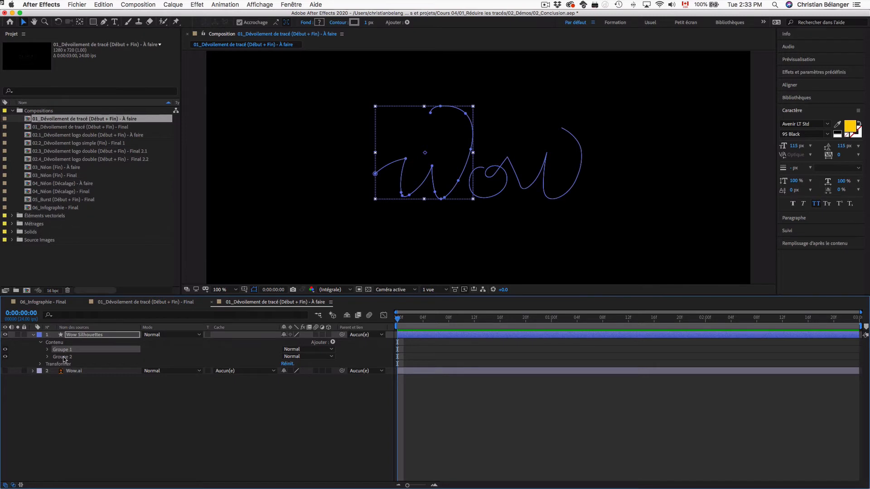
click(65, 357)
Rename Groupe 1 as W and Groupe 2 as ow in the Wow Silhouettes layer.
click(62, 350)
key(Return)
text(W)
click(65, 357)
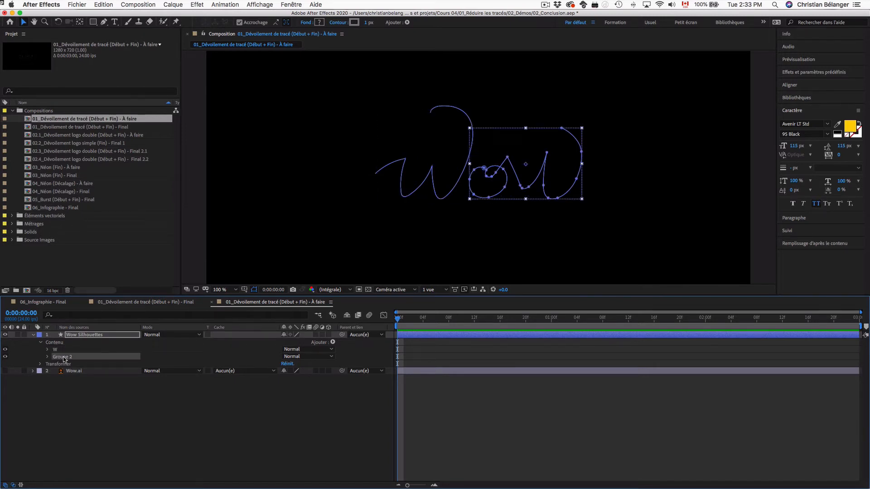
key(Return)
text(ow)
key(Return)
Add Réduire les tracés to the W group of Wow Silhouettes and select the new modifier.
click(77, 347)
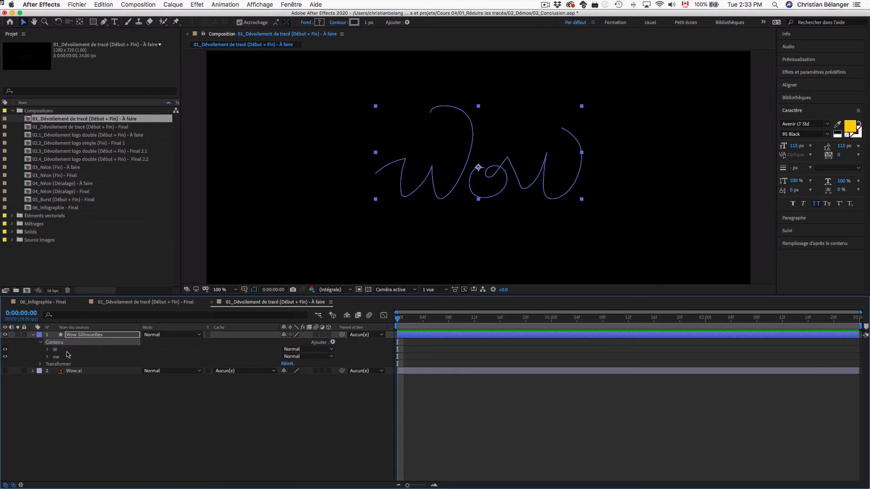
click(69, 353)
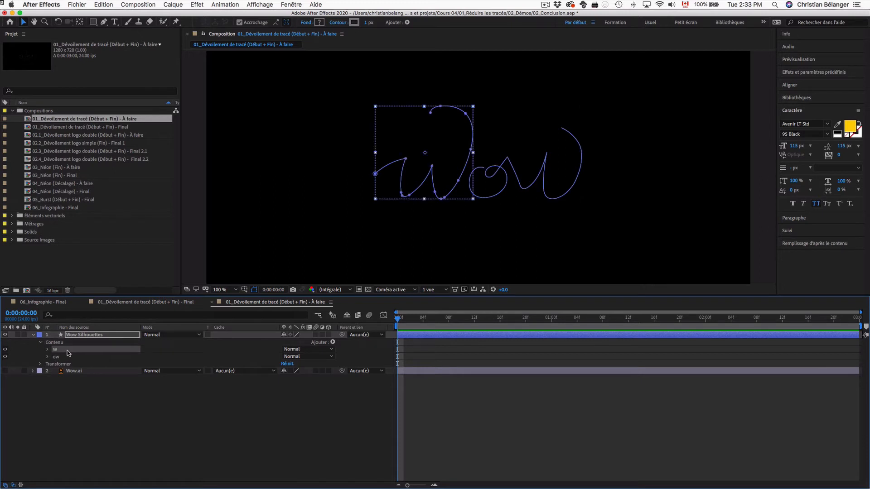
click(333, 343)
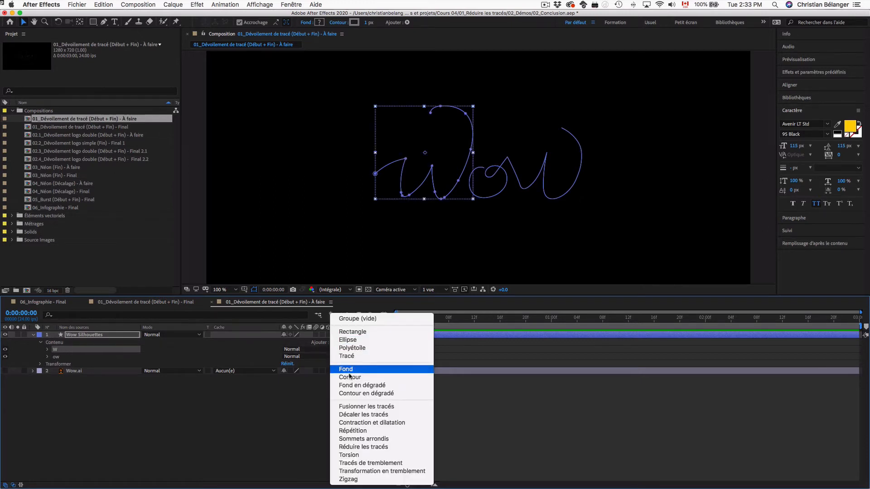
click(363, 447)
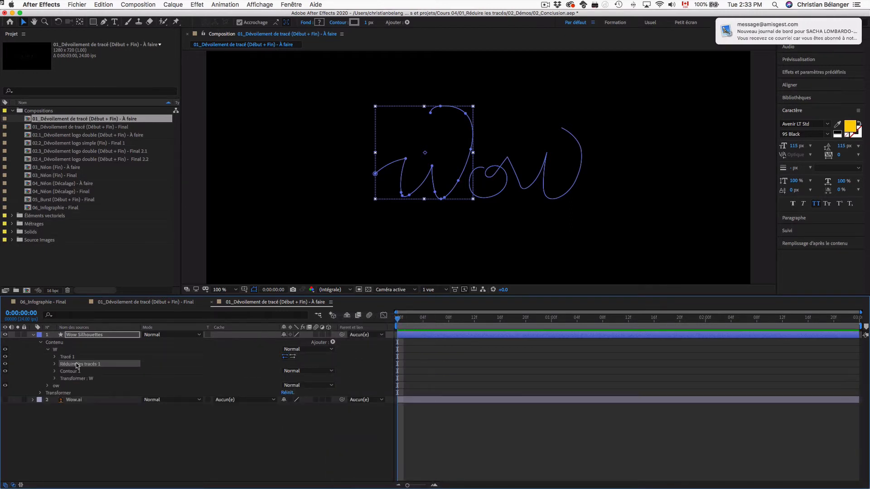
click(66, 351)
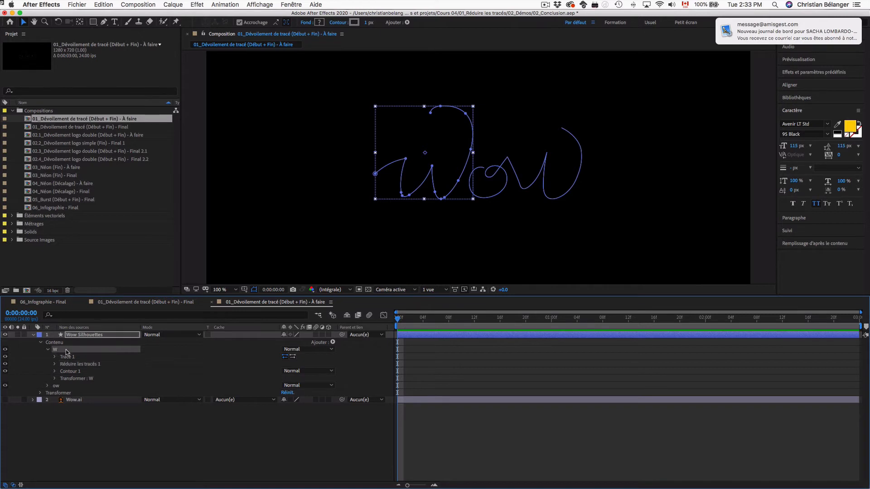
click(64, 365)
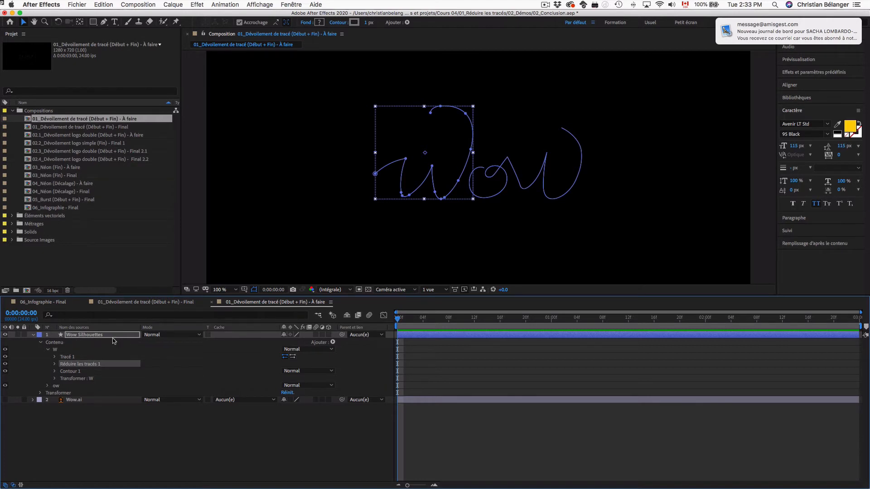
Delete Réduire les tracés from the W group, add it to the whole Contenu of Wow Silhouettes instead, and inspect its properties.
key(Delete)
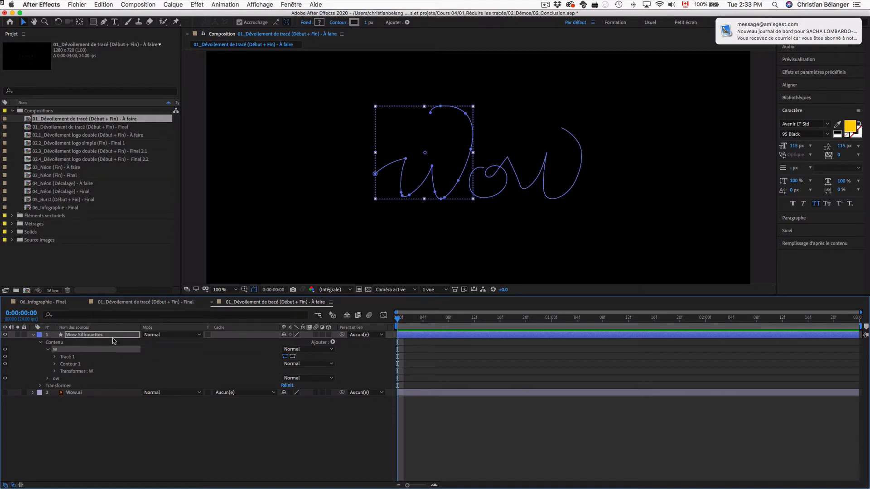
click(48, 351)
click(71, 343)
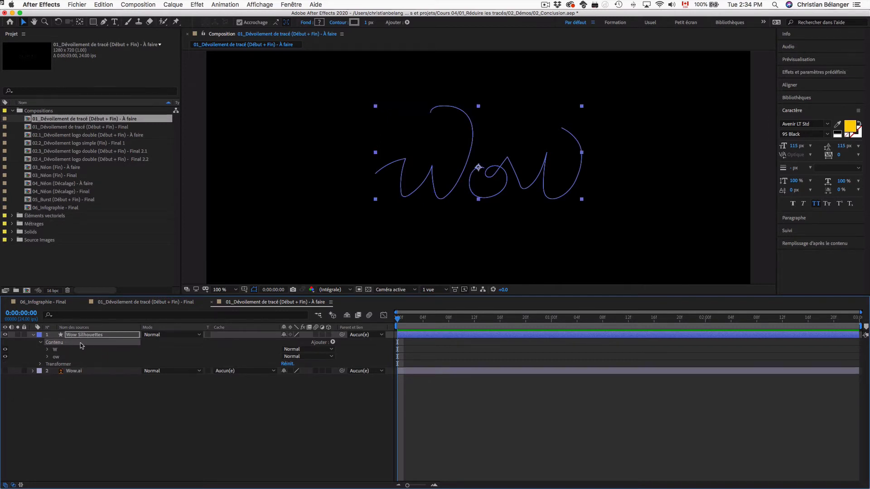
click(333, 342)
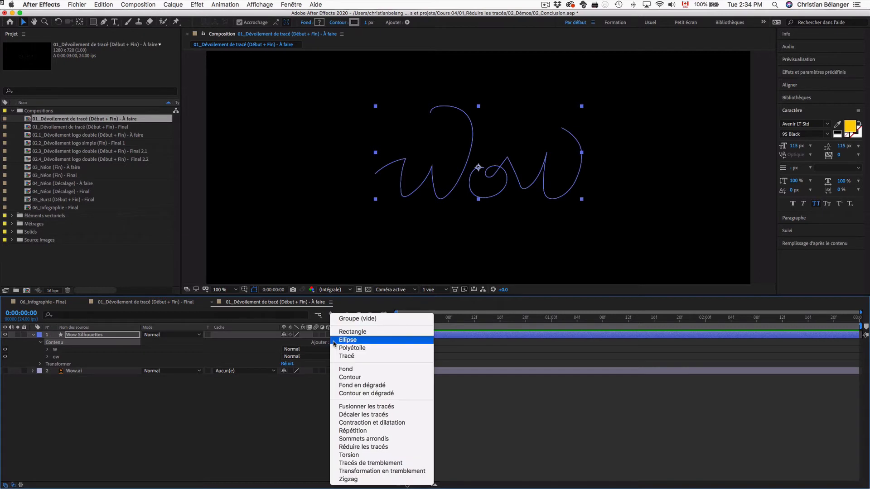
click(376, 447)
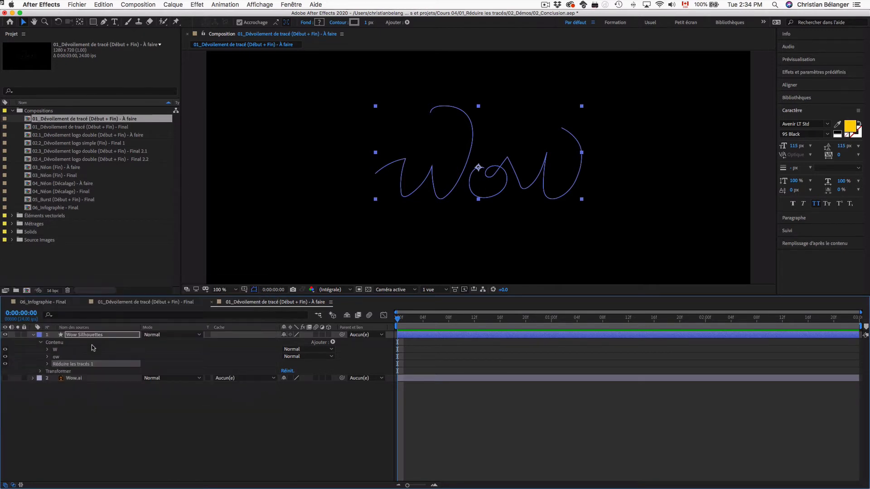
click(47, 364)
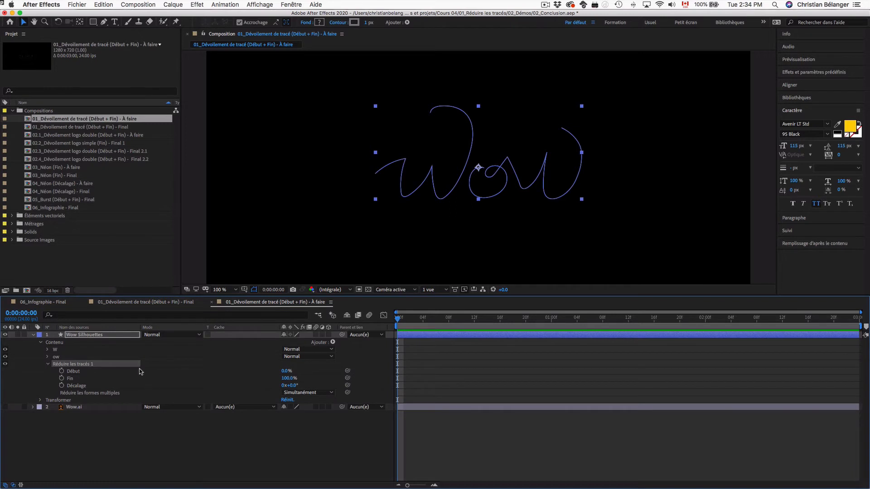
click(250, 447)
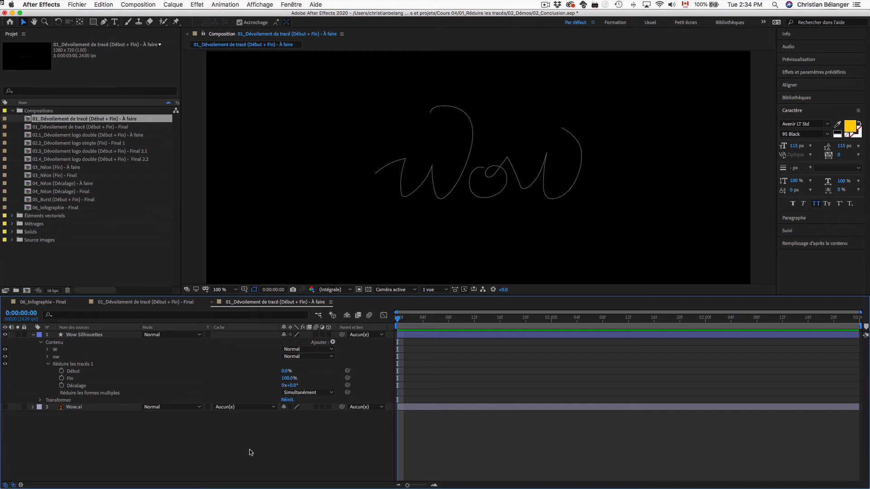
click(48, 364)
Set Contour 1 of the W group to a width of 10 and the colour 60FF00.
click(48, 350)
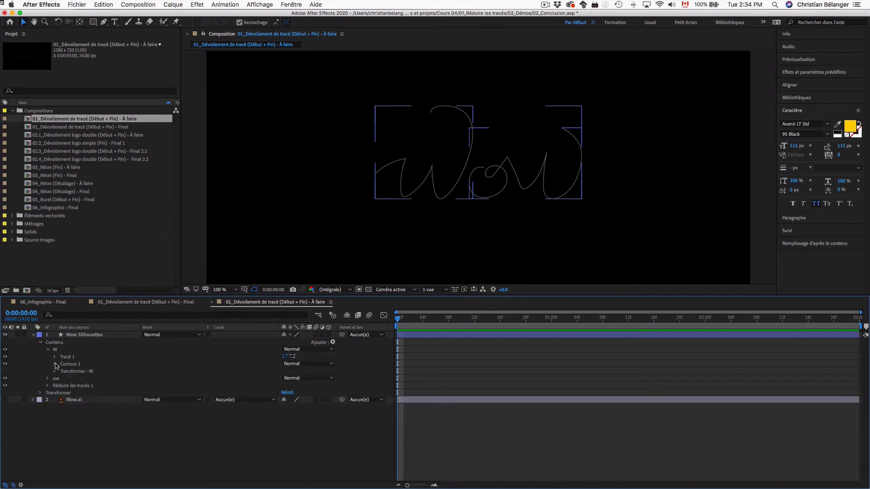
click(55, 364)
click(286, 392)
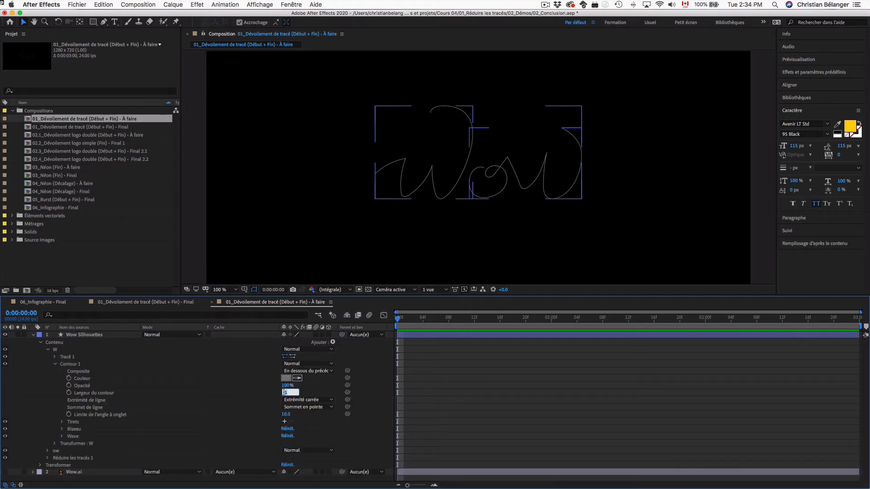
text(10)
key(Return)
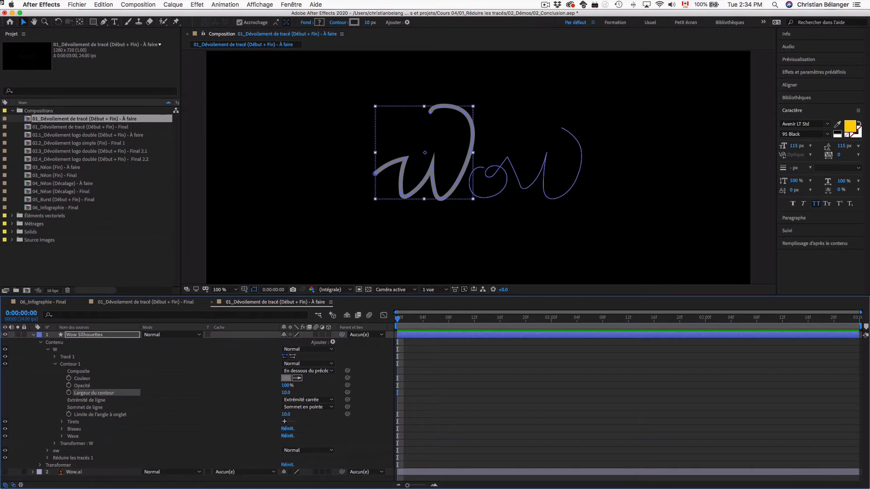
click(286, 379)
text(60FF00)
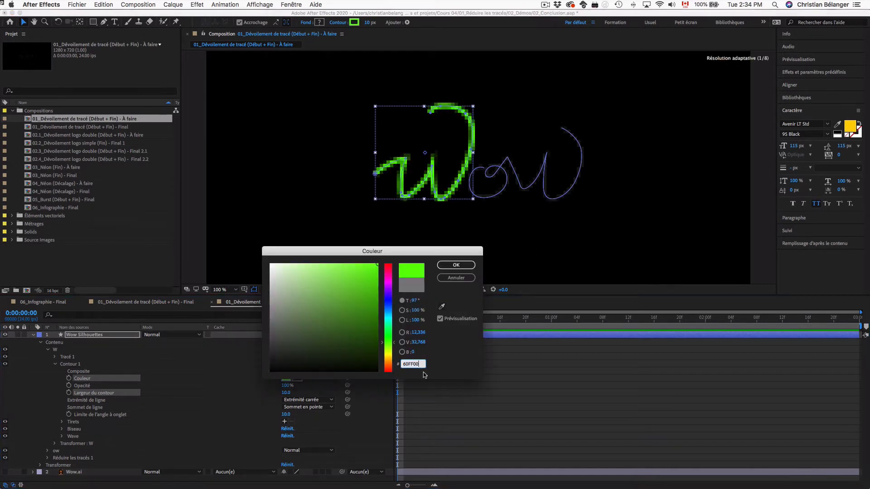
click(464, 265)
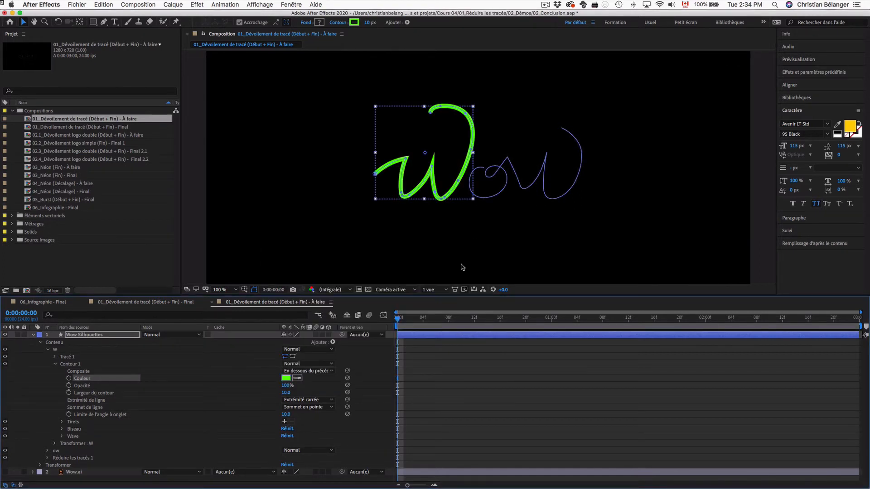
click(55, 365)
click(47, 349)
Set Contour 1 of the ow group to a width of 10 and the same 60FF00 green.
click(47, 357)
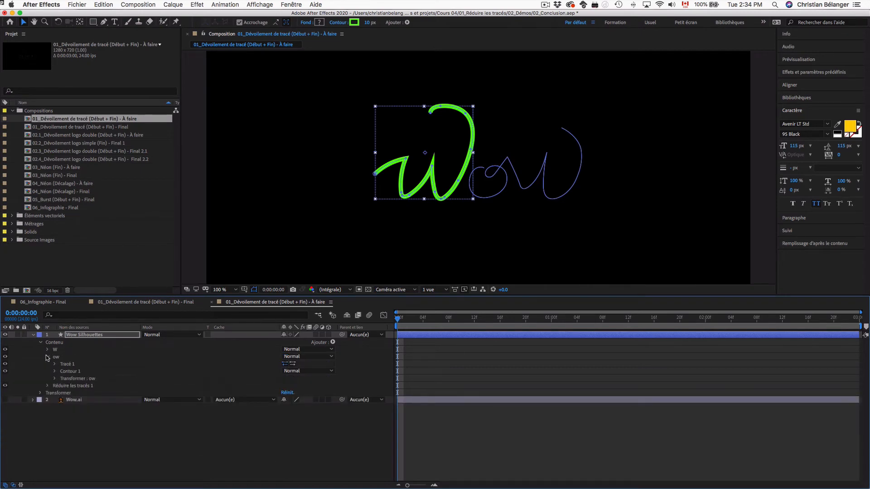
click(55, 371)
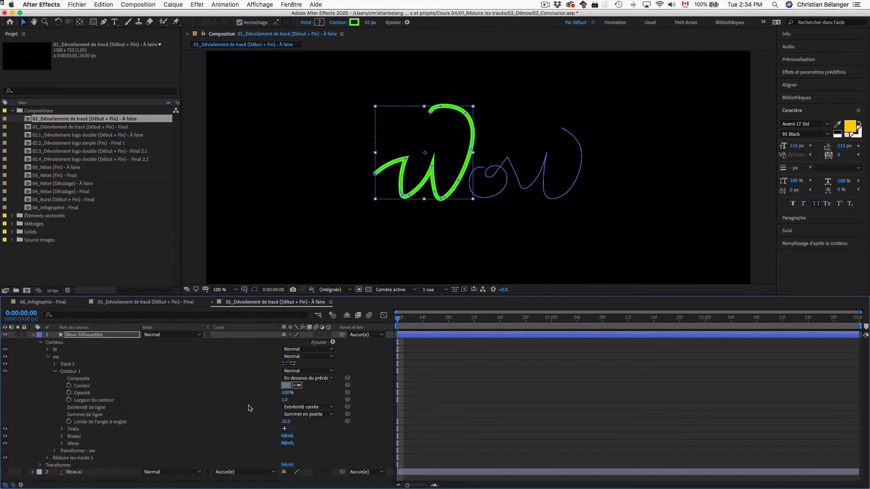
click(285, 400)
key(Return)
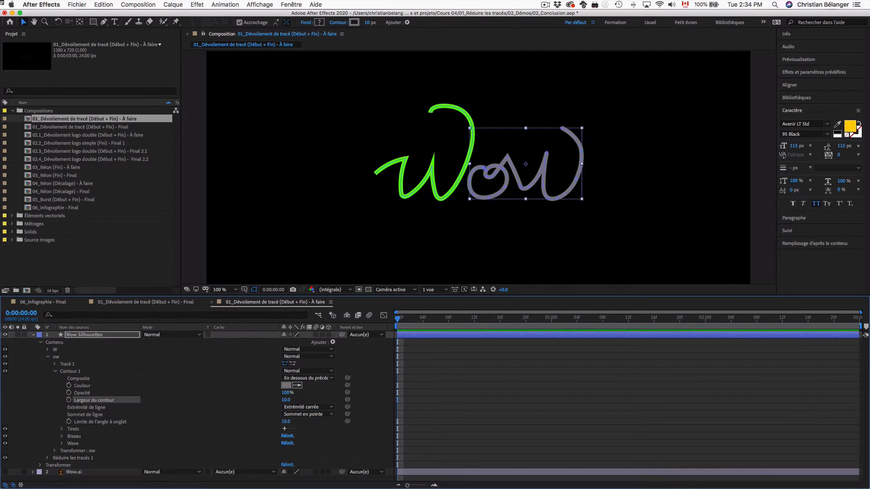
click(286, 385)
key(super+v)
key(Return)
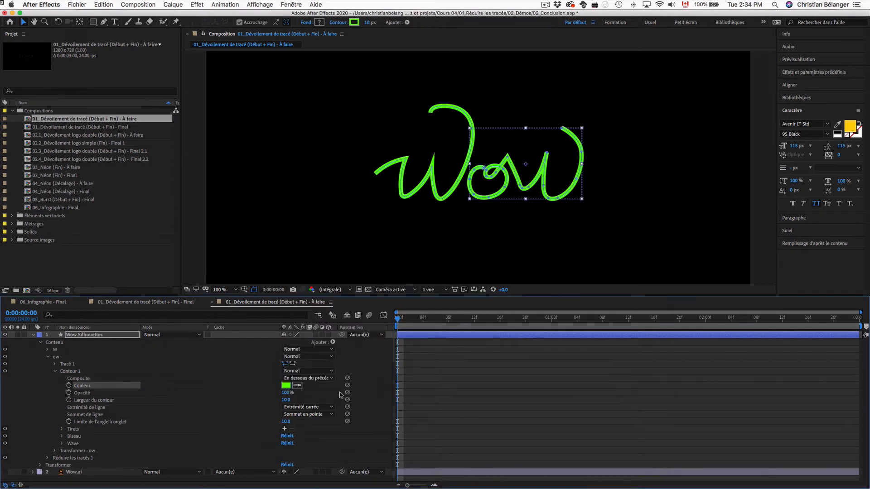
click(358, 264)
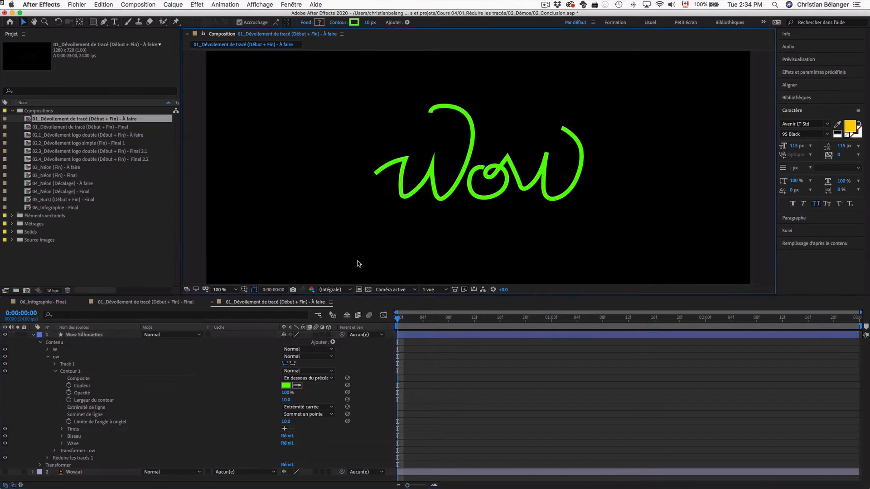
Set Sommet de ligne to Sommet en arrondi for the ow group's Contour 1.
key(period)
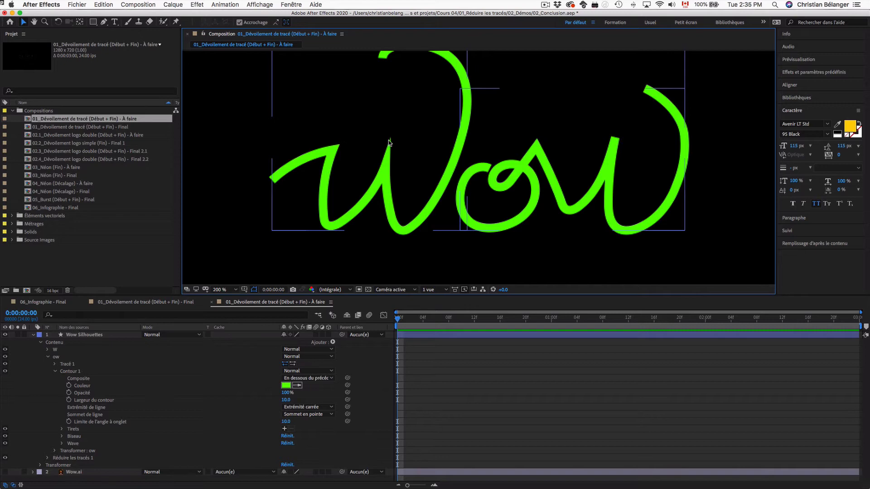
click(58, 357)
click(329, 415)
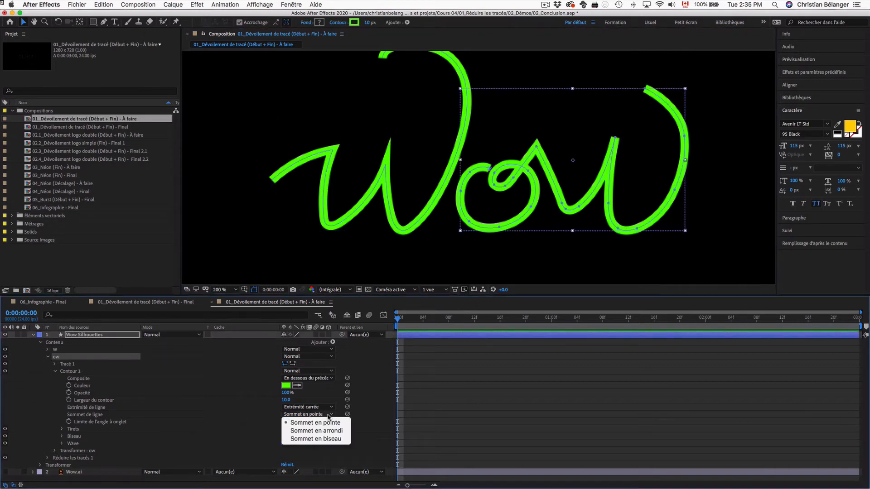
click(329, 431)
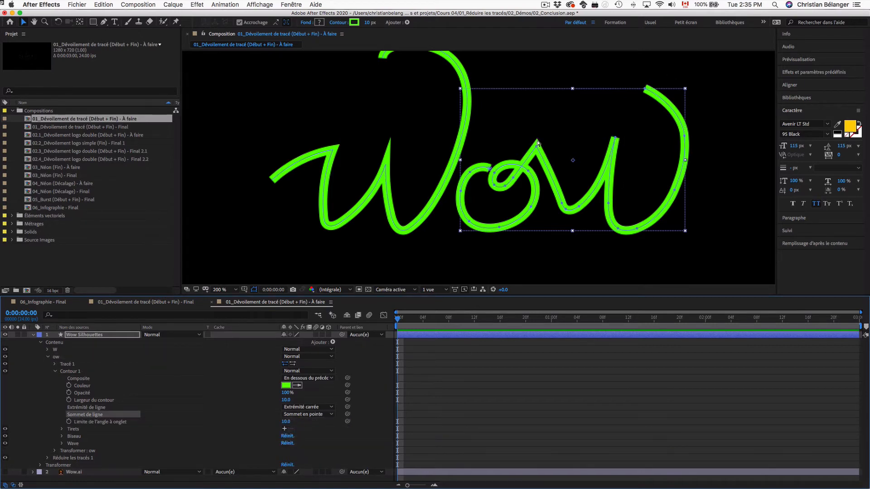
click(48, 357)
Round the W group's stroke corners by setting Sommet de ligne in its Contour 1 to Sommet en arrondi.
click(47, 349)
click(62, 350)
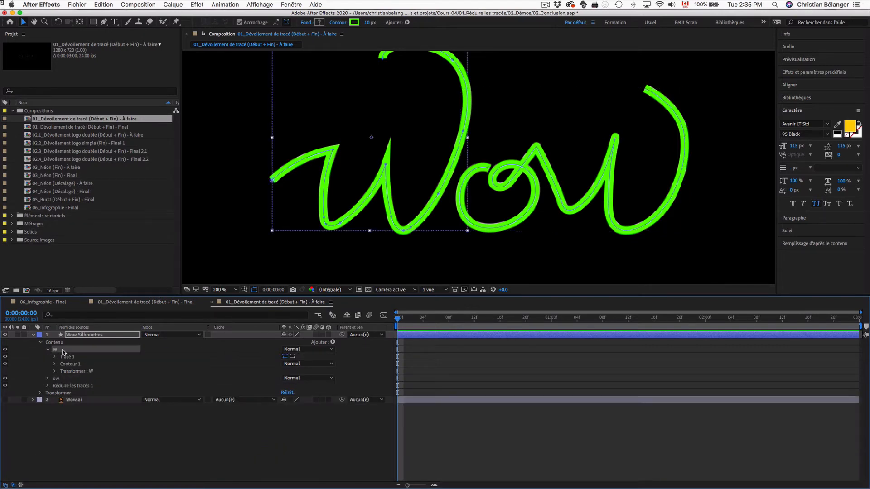
click(54, 364)
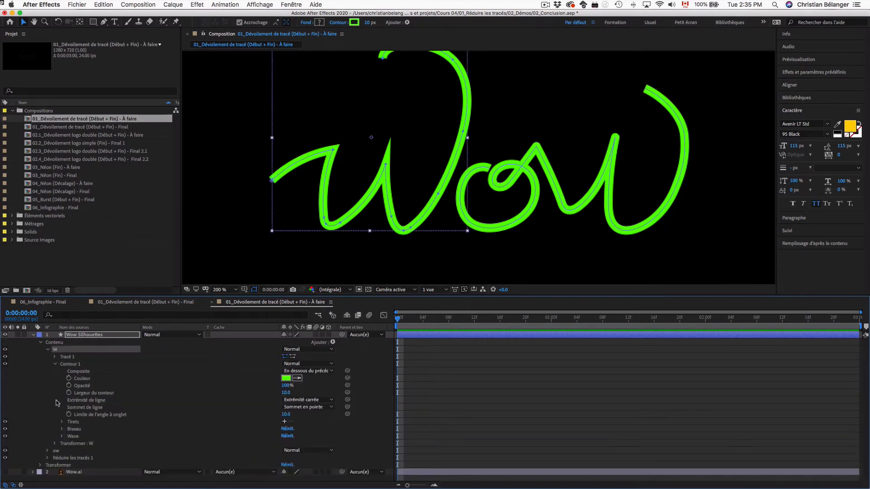
click(86, 408)
click(310, 407)
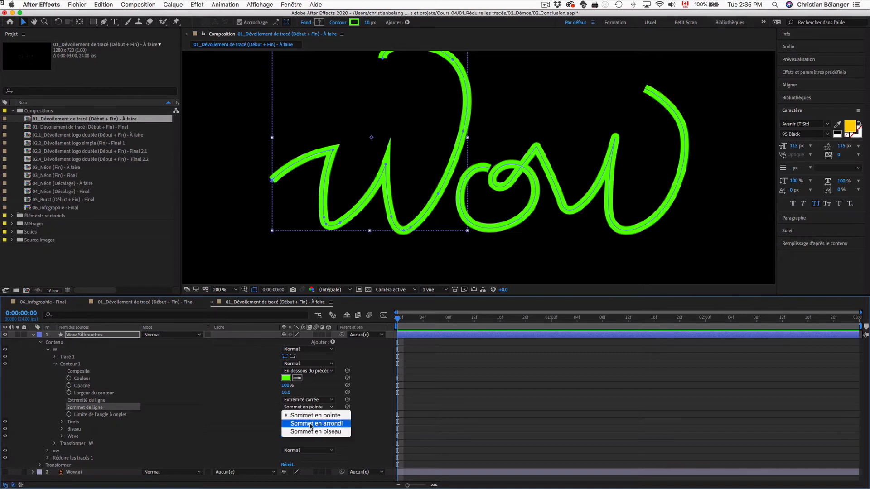
click(310, 425)
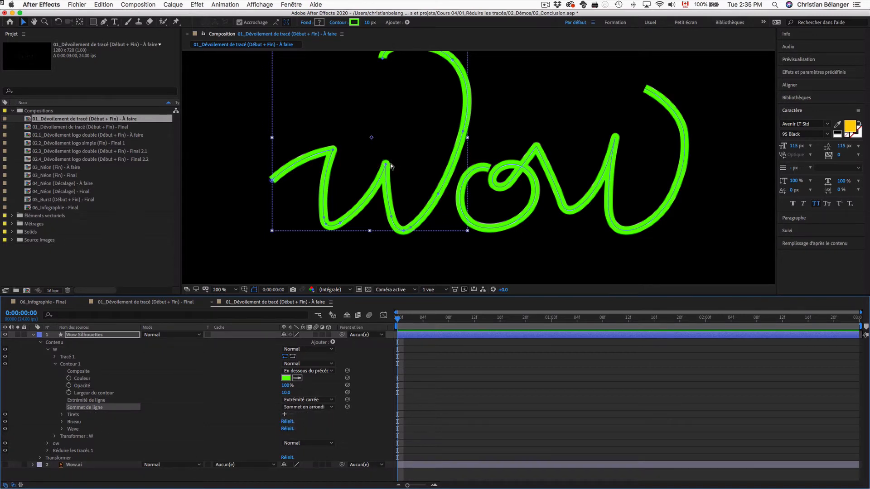
click(48, 350)
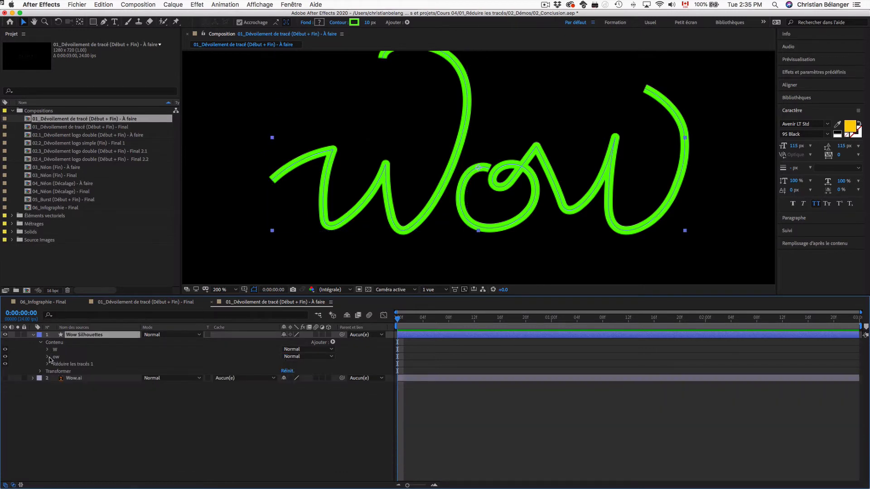
Expand Réduire les tracés 1 and preview the reveal by lowering Fin to 0% and raising it back to 100%.
click(58, 366)
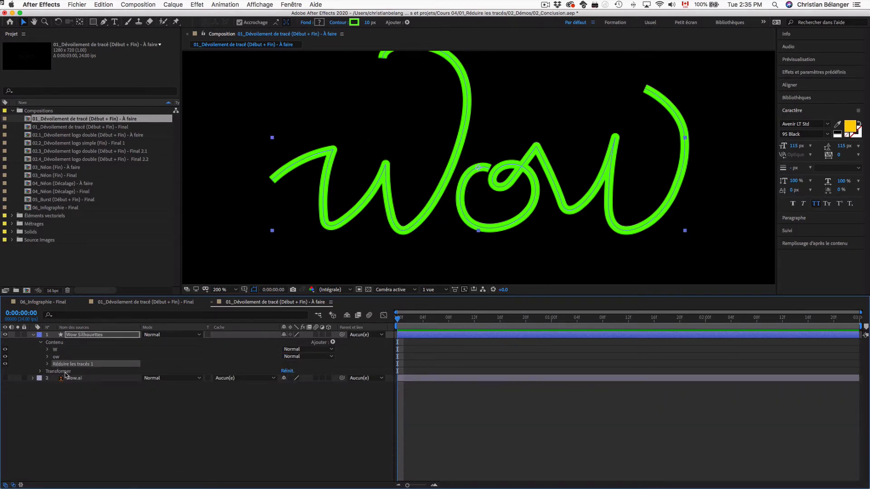
key(comma)
click(49, 364)
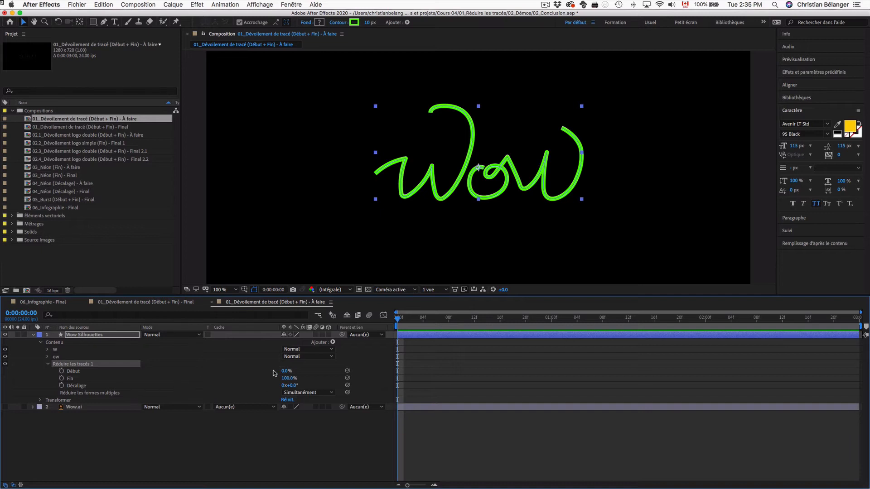
drag(288, 379, 195, 388)
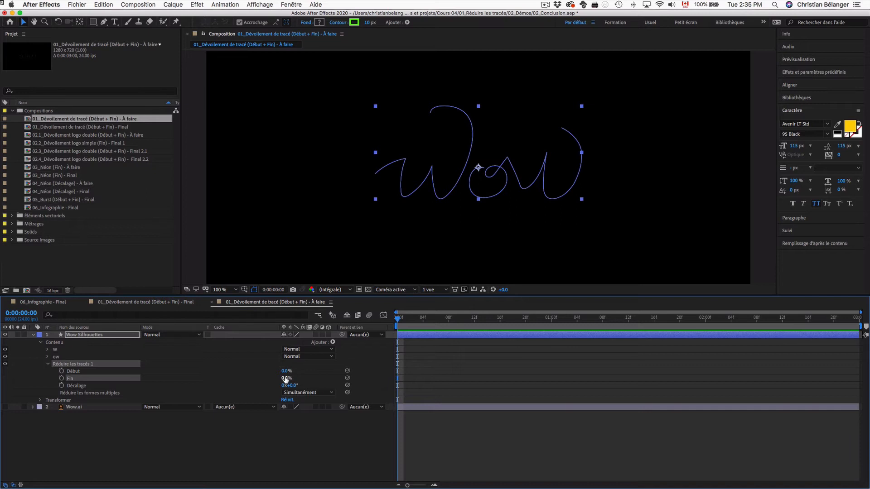
mouse_move(286, 378)
mouse_down()
mouse_move(334, 378)
mouse_move(243, 380)
mouse_move(294, 380)
mouse_up()
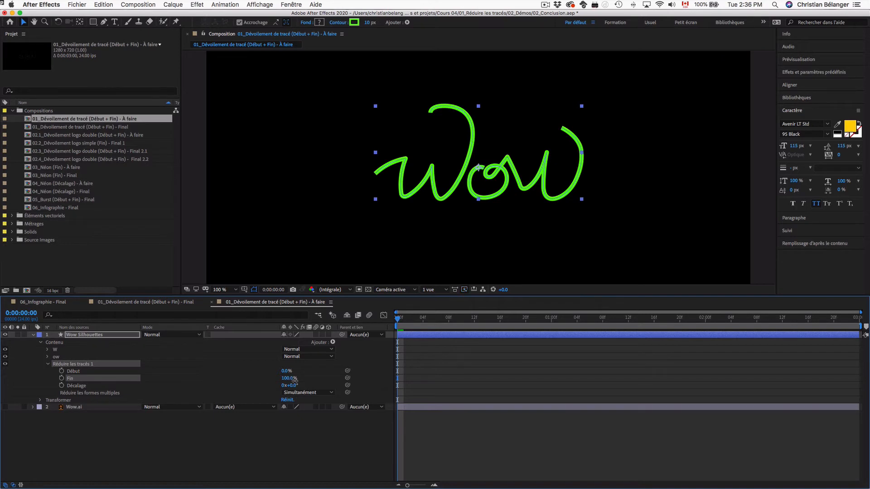
mouse_move(294, 379)
mouse_down()
mouse_move(253, 384)
mouse_move(300, 382)
mouse_up()
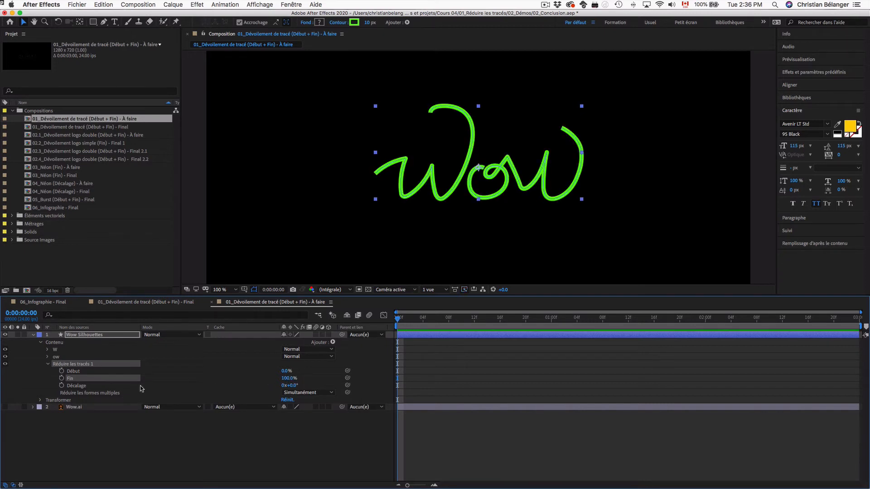
Set Réduire les formes multiples to Individuellement and test it by lowering Fin to 93%.
click(84, 395)
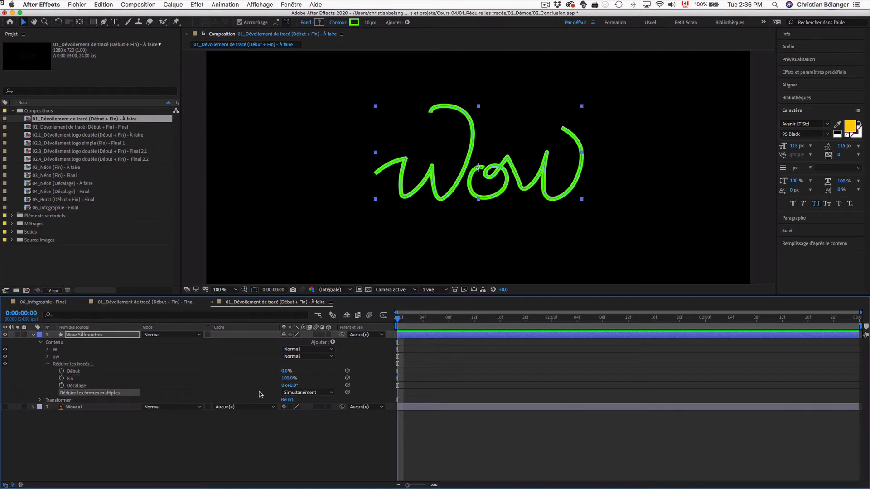
click(322, 393)
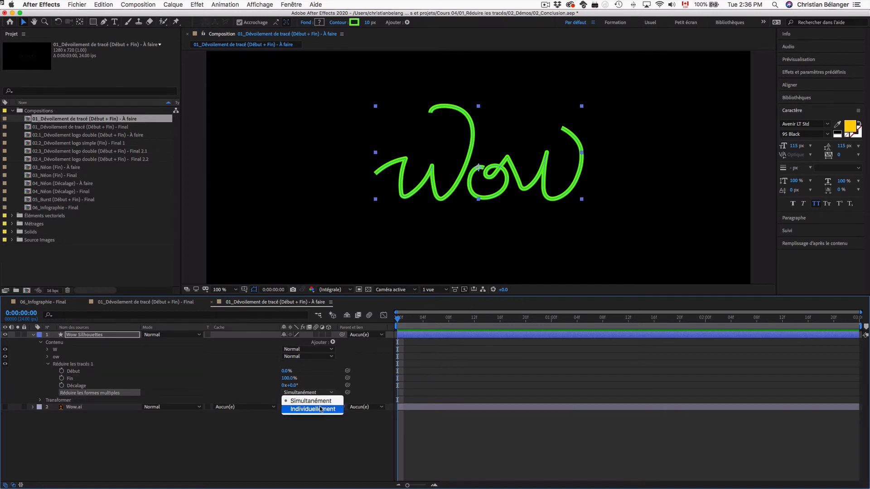
click(320, 409)
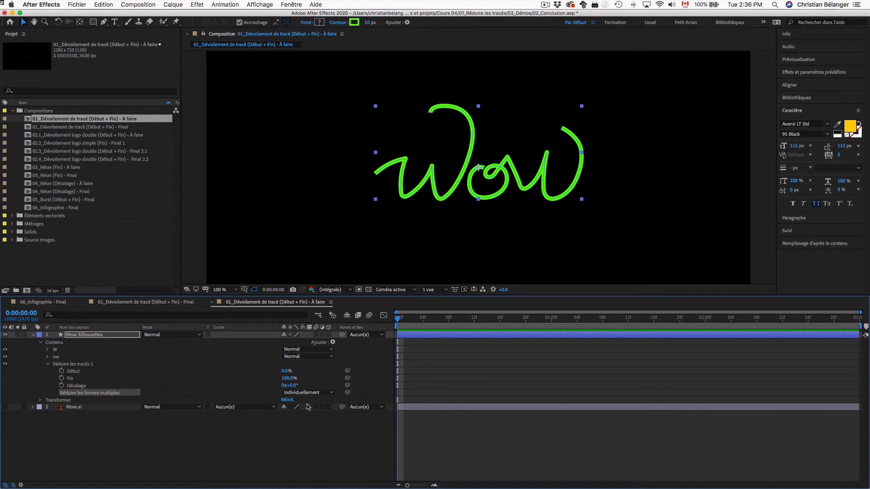
mouse_move(288, 378)
mouse_down()
mouse_move(243, 378)
mouse_move(279, 378)
mouse_up()
Move the ow group above W in Contenu and test the reveal order, ending with Fin at 100%.
click(63, 357)
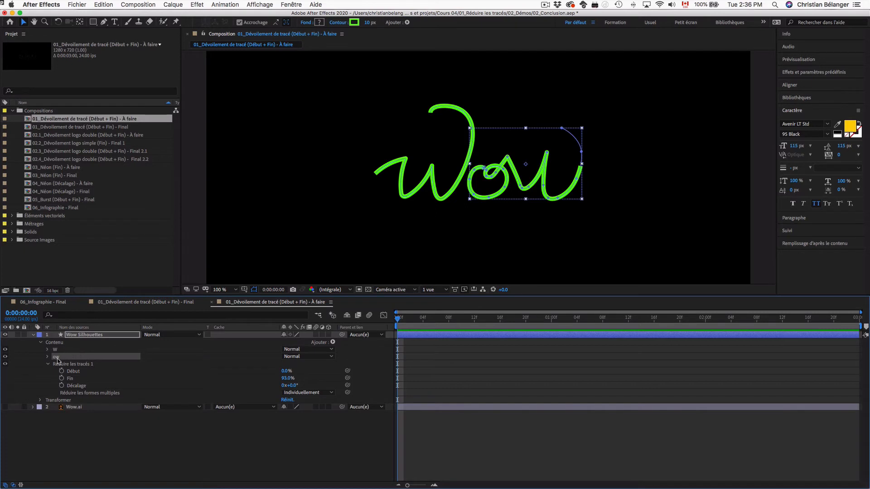
drag(56, 360, 57, 349)
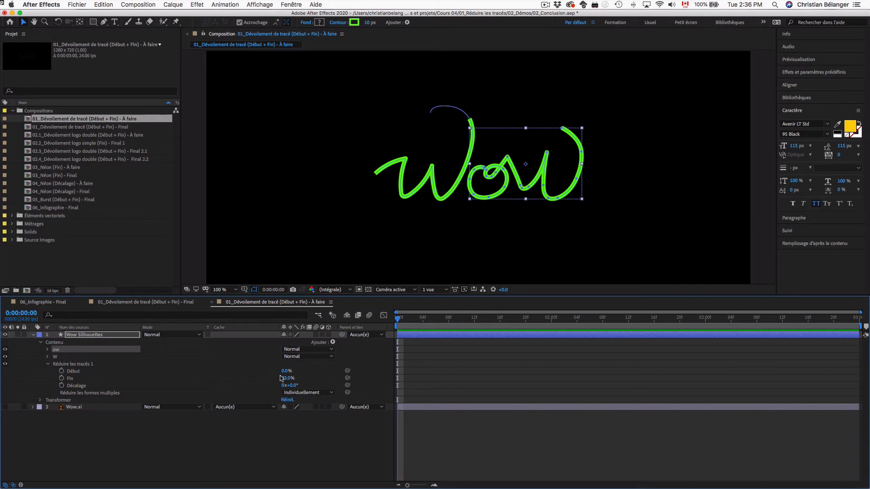
mouse_move(287, 378)
mouse_down()
mouse_move(222, 378)
mouse_move(289, 377)
mouse_up()
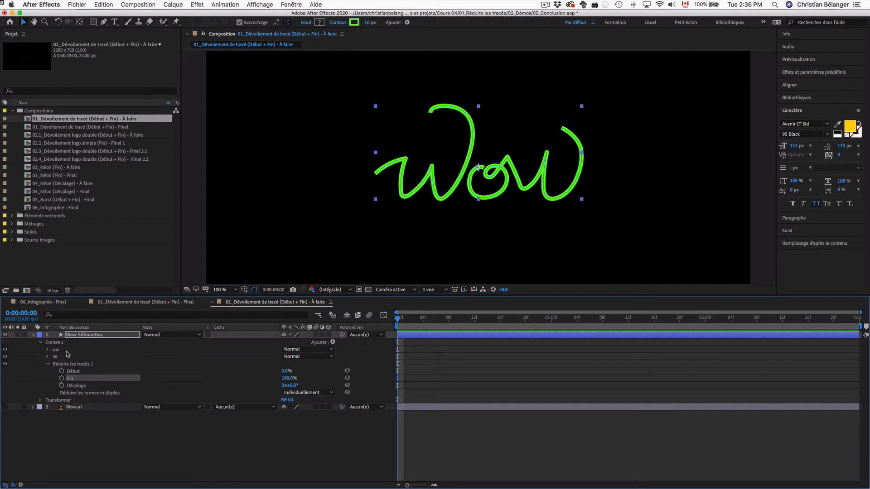
Move the ow group back below W in the Contenu of Wow Silhouettes.
drag(67, 352, 70, 361)
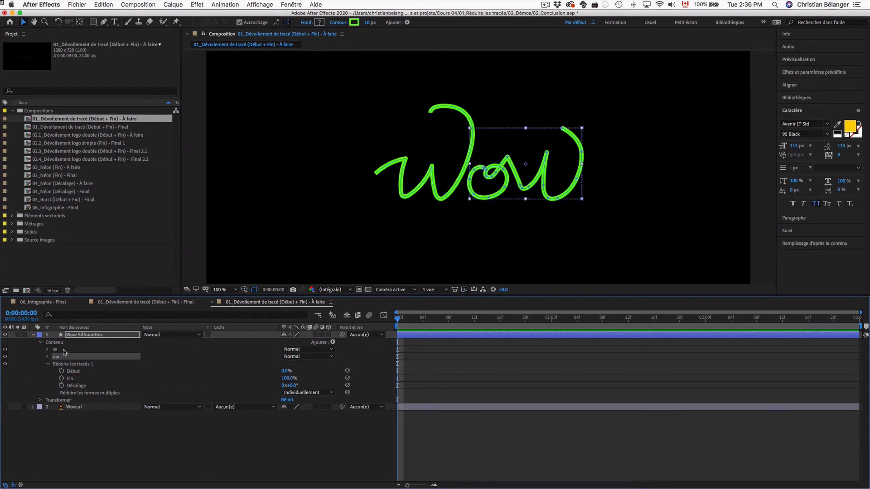
click(83, 366)
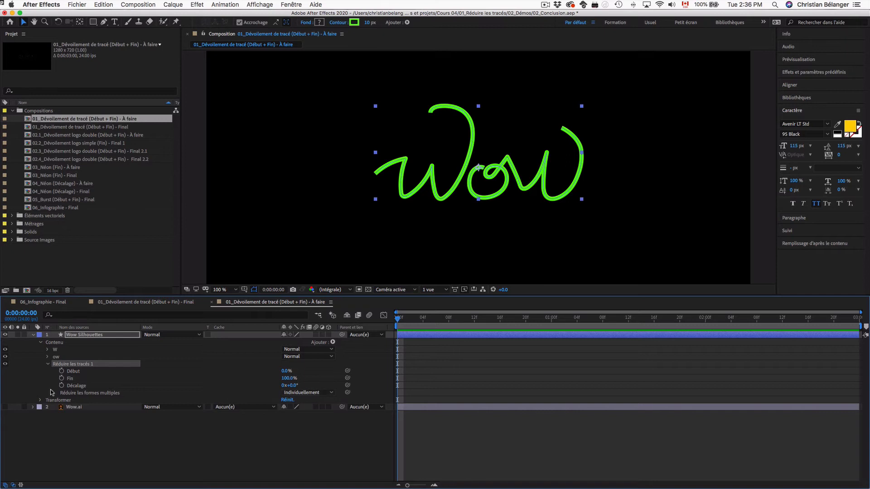
click(65, 350)
shift+click(65, 357)
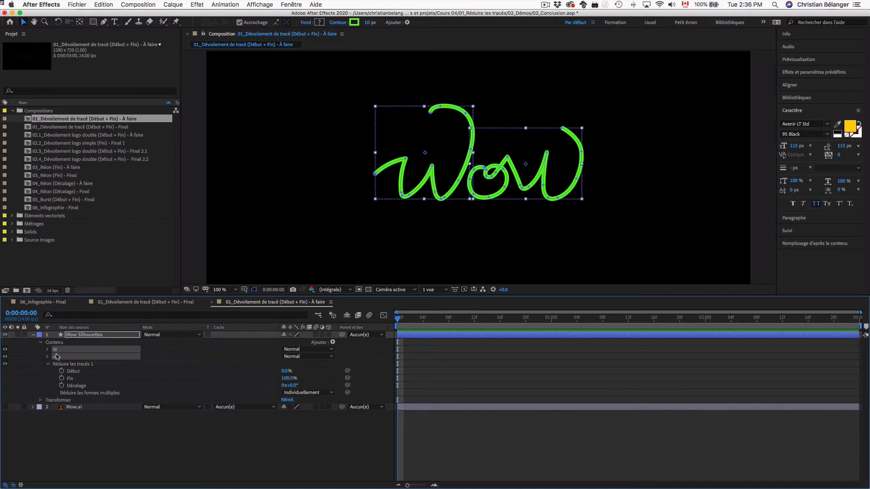
Animate Fin in Réduire les tracés 1 from 0% at 0:00:00:00 to 100% at 0:00:00:16 and preview the reveal.
click(88, 379)
drag(289, 378, 213, 380)
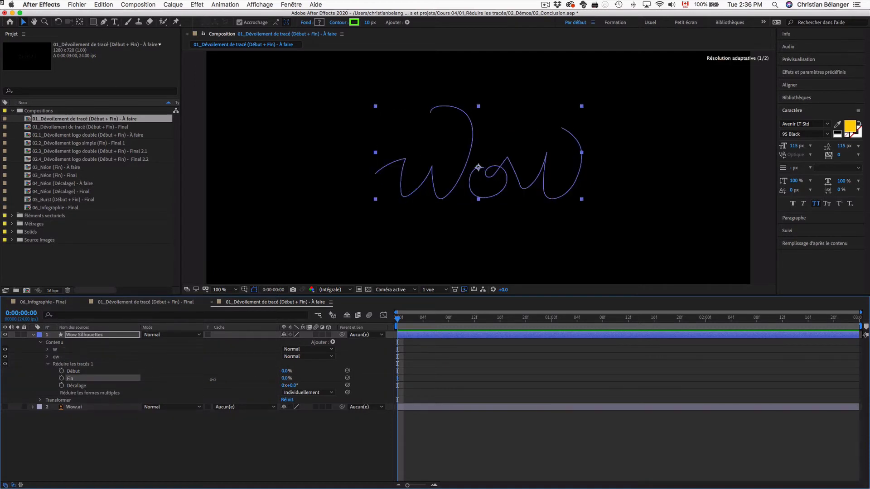
click(61, 378)
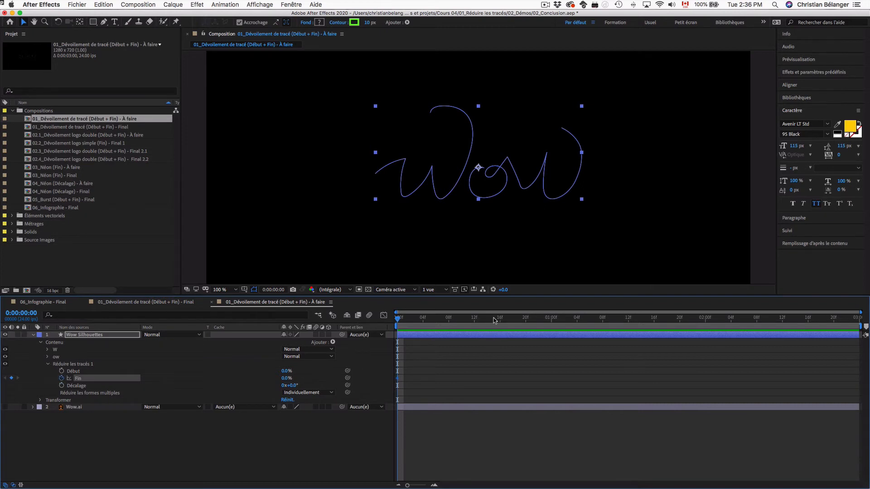
drag(494, 319, 500, 320)
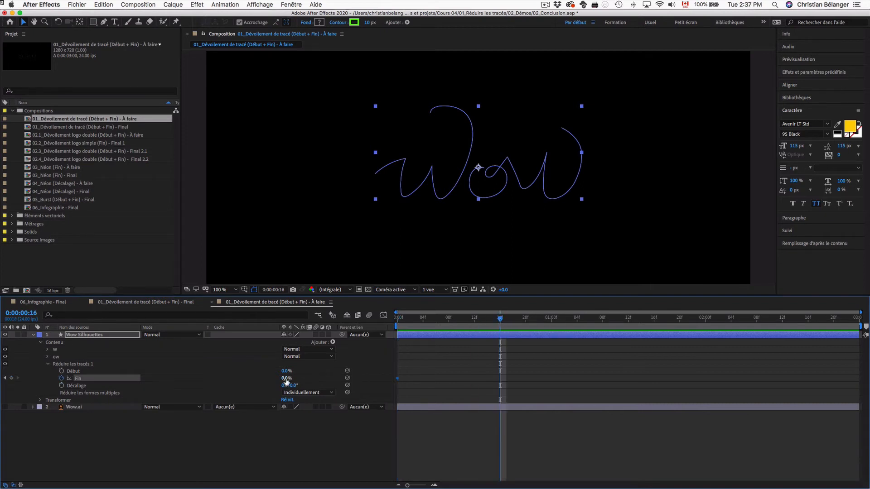
drag(287, 381, 420, 384)
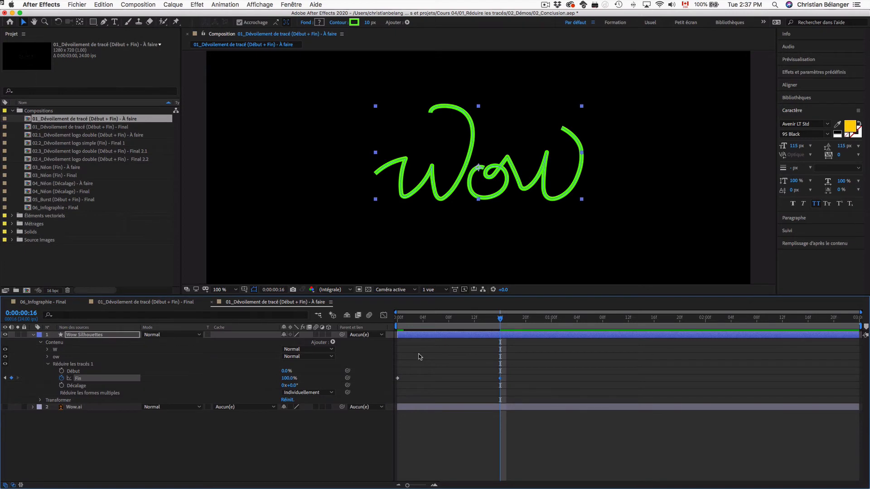
key(space)
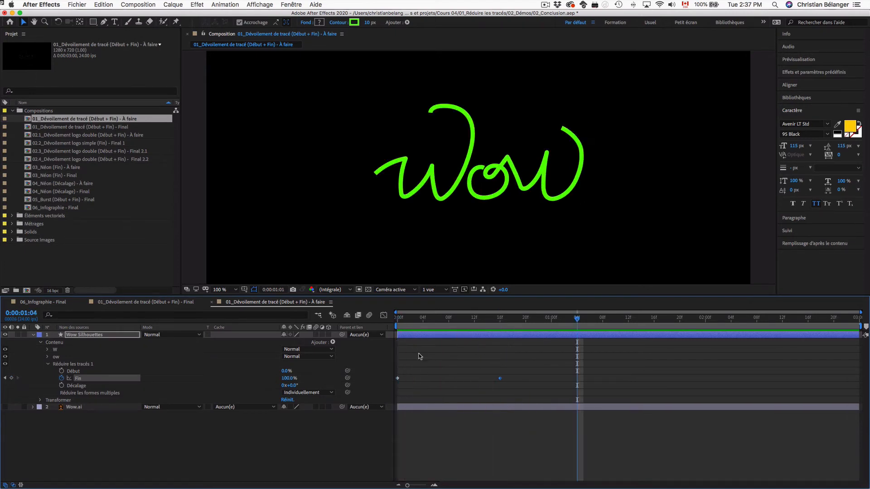
key(space)
mouse_move(411, 318)
mouse_down()
mouse_move(398, 318)
mouse_move(513, 320)
mouse_up()
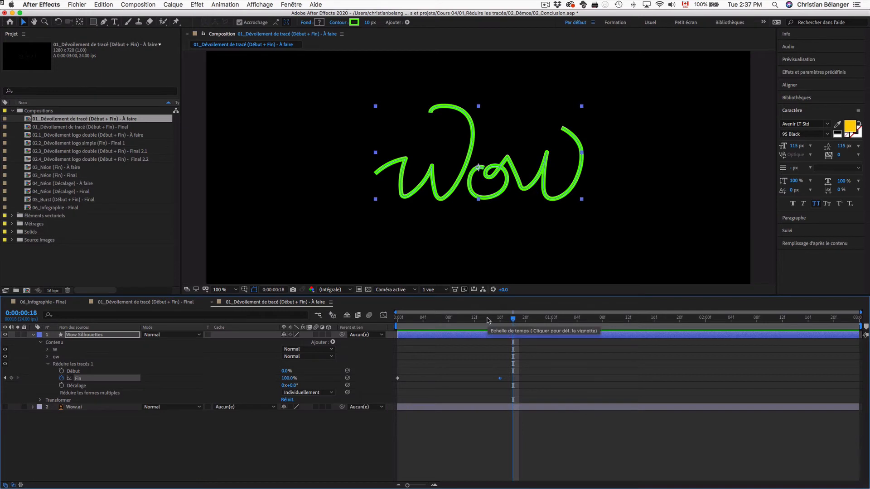
Animate Début in Réduire les tracés 1 from 0% at 0:00:00:16 to 100% at 0:00:01:08 and play the result.
mouse_move(464, 320)
mouse_down()
mouse_move(395, 320)
mouse_move(556, 322)
mouse_move(500, 321)
mouse_up()
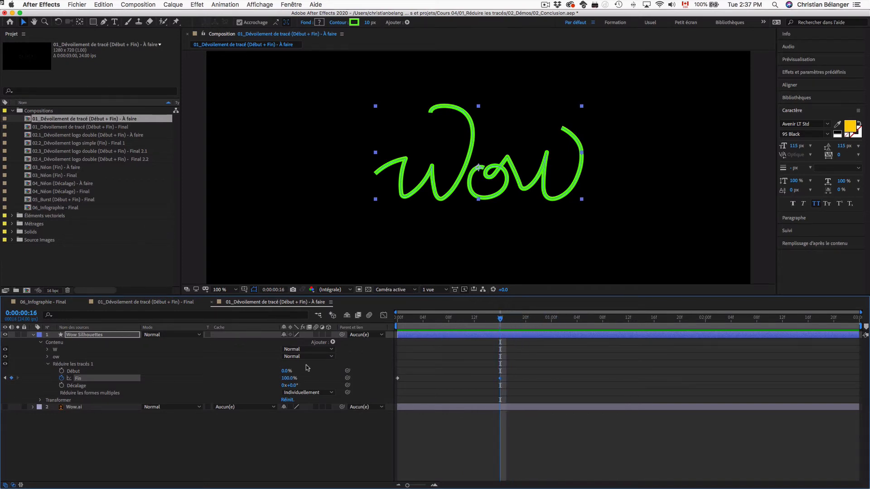
click(83, 372)
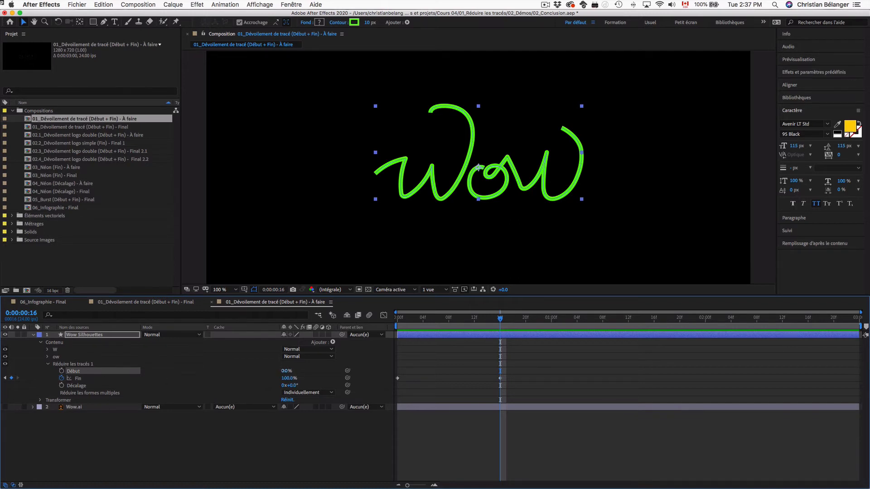
drag(283, 370, 343, 371)
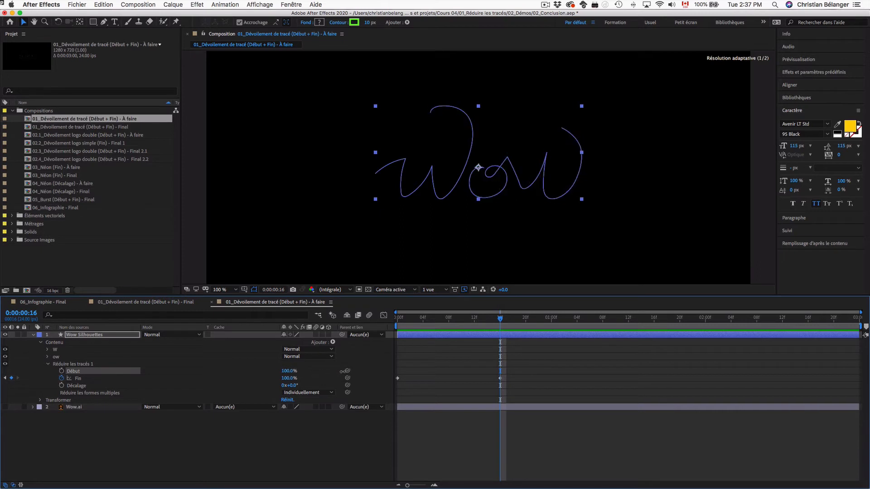
key(super+z)
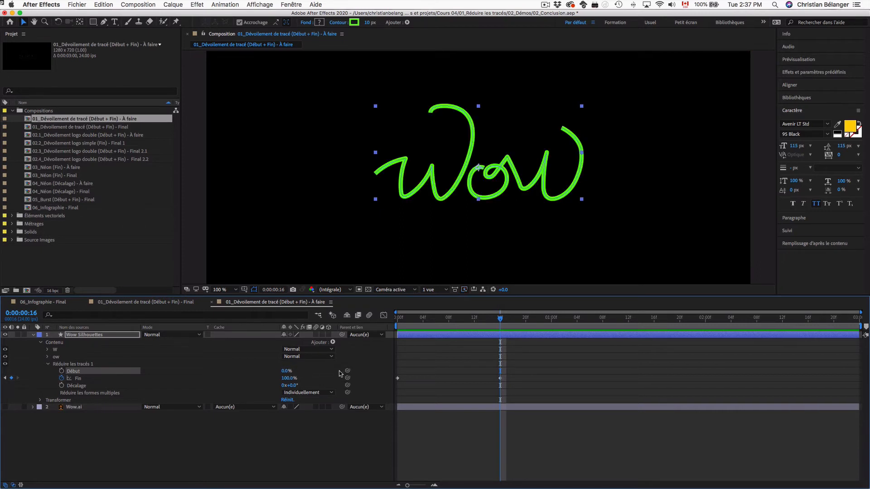
click(62, 371)
drag(545, 322, 602, 322)
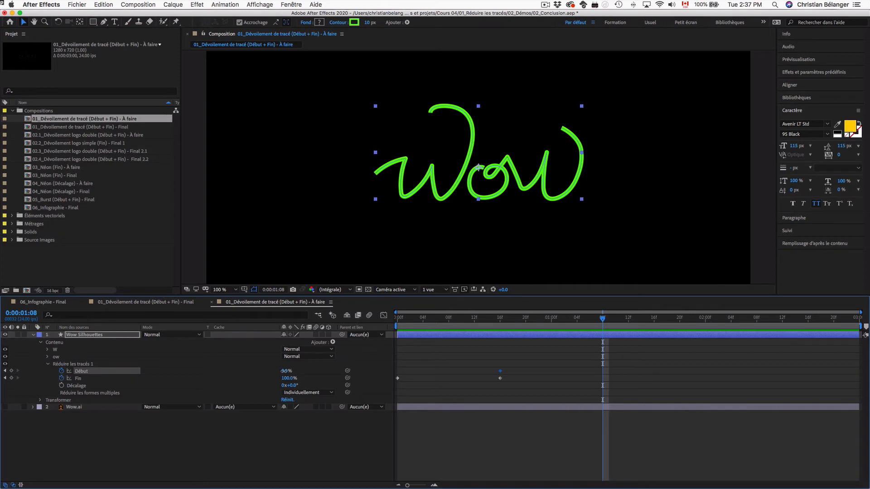
drag(284, 371, 441, 371)
drag(492, 319, 454, 320)
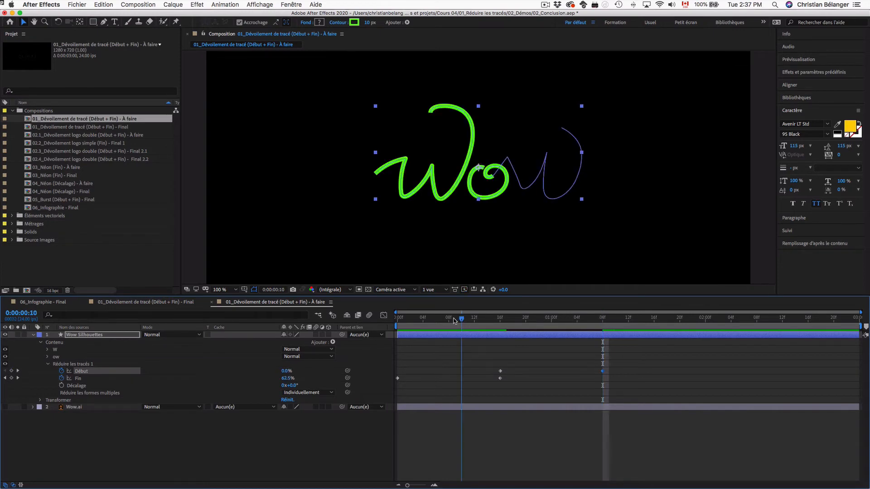
key(space)
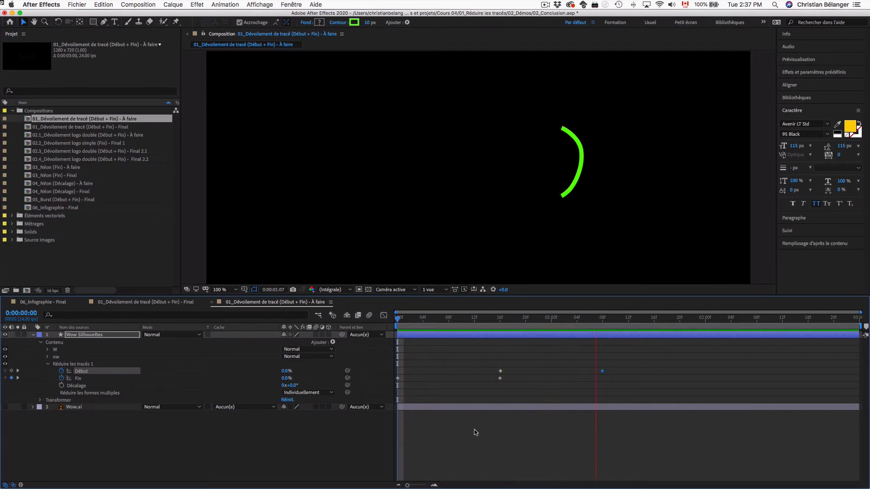
key(space)
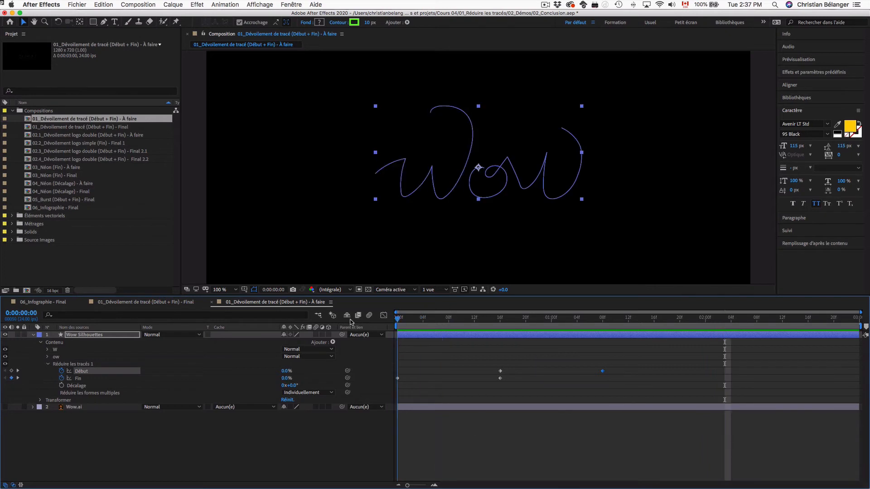
Shift both Début keyframes earlier, to about 0:00:00:07 and 0:00:00:23, so they overlap the Fin animation, and preview it.
mouse_move(397, 319)
mouse_down()
mouse_move(602, 320)
mouse_move(358, 316)
mouse_move(502, 321)
mouse_up()
click(439, 431)
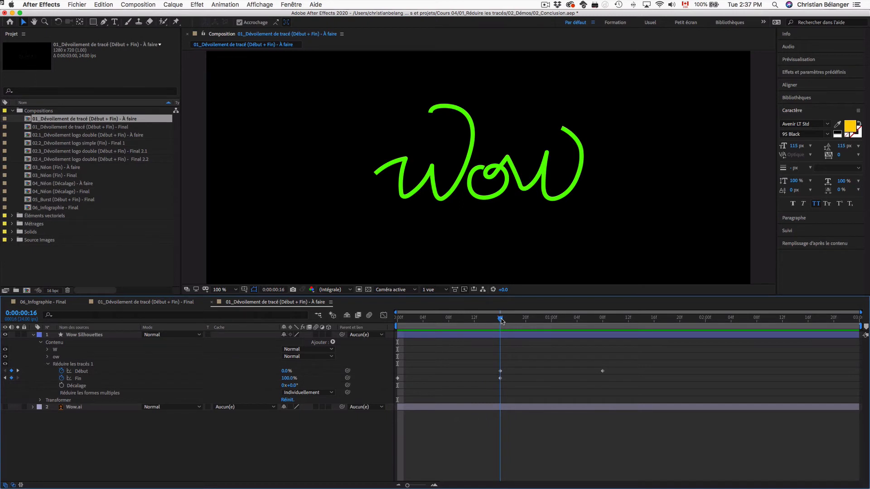
mouse_move(502, 321)
mouse_down()
mouse_move(604, 321)
mouse_move(468, 325)
mouse_up()
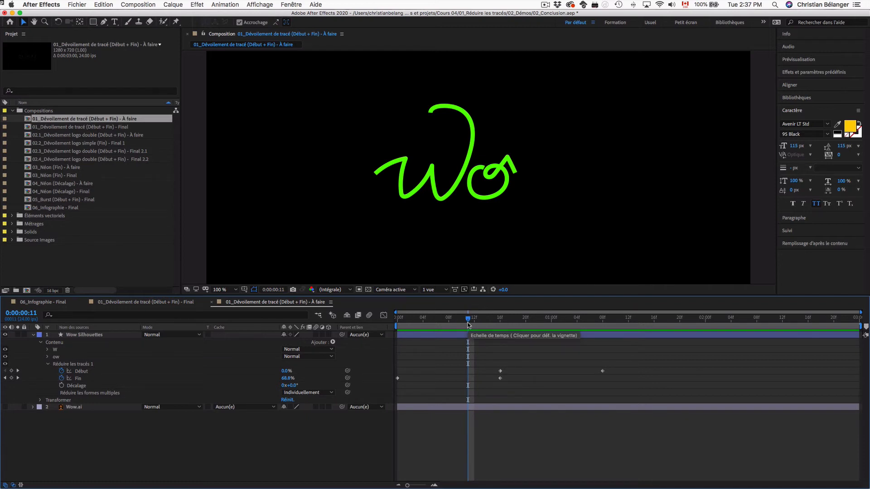
drag(488, 362, 621, 372)
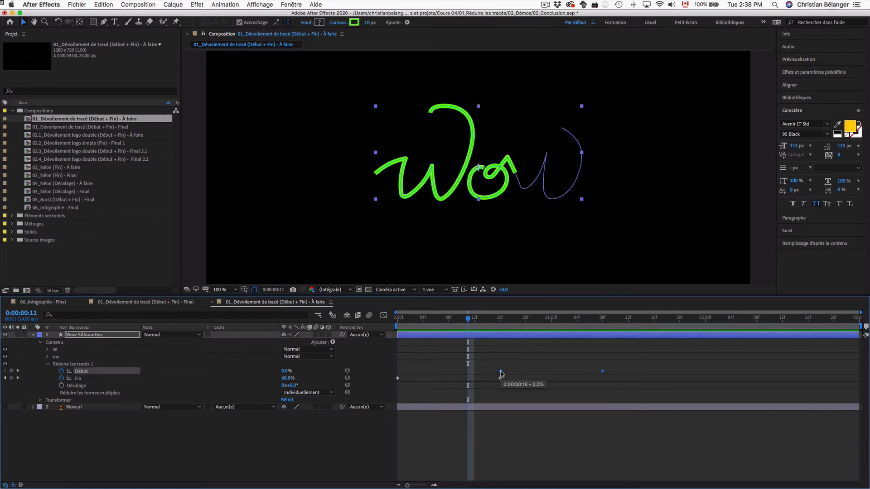
drag(500, 374, 443, 374)
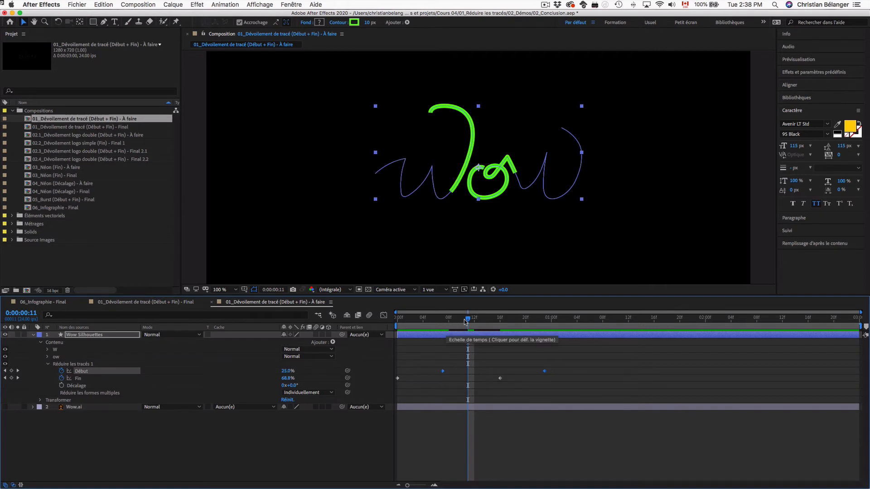
mouse_move(468, 319)
mouse_down()
mouse_move(396, 322)
mouse_move(553, 322)
mouse_move(325, 321)
mouse_up()
click(435, 420)
key(space)
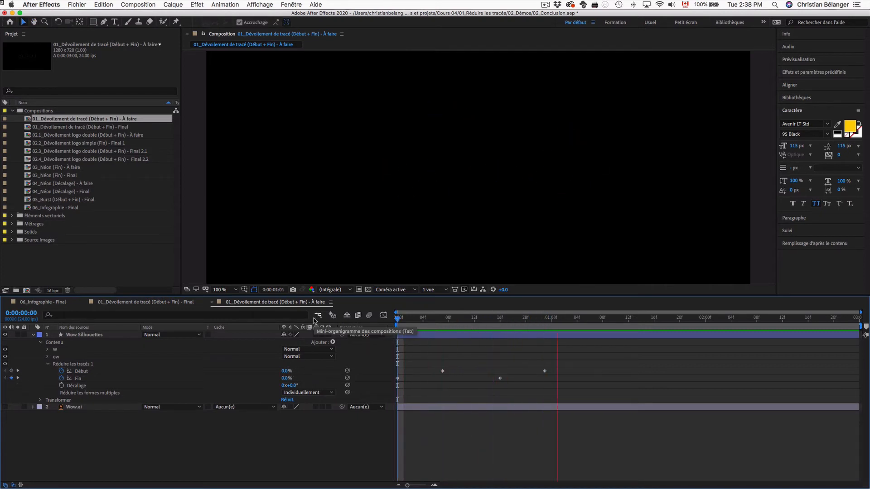
key(space)
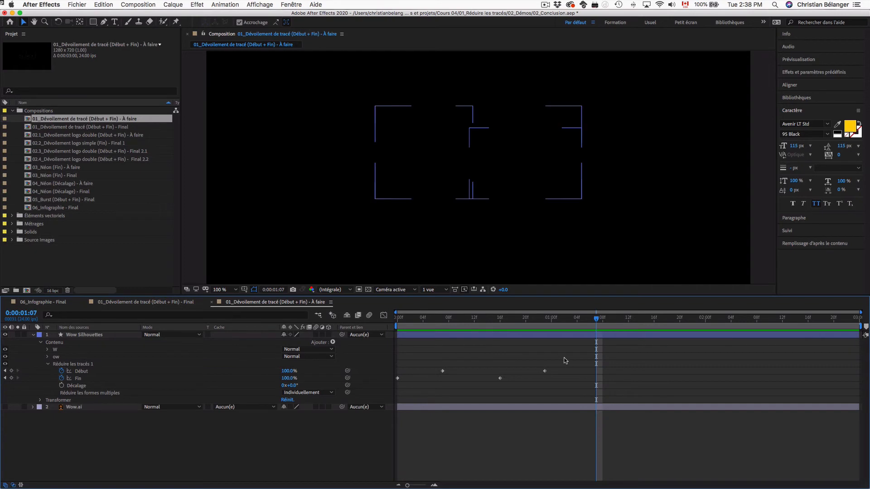
Apply Easy Ease to all Début and Fin keyframes and preview the smoothed reveal from the start.
drag(572, 358, 379, 392)
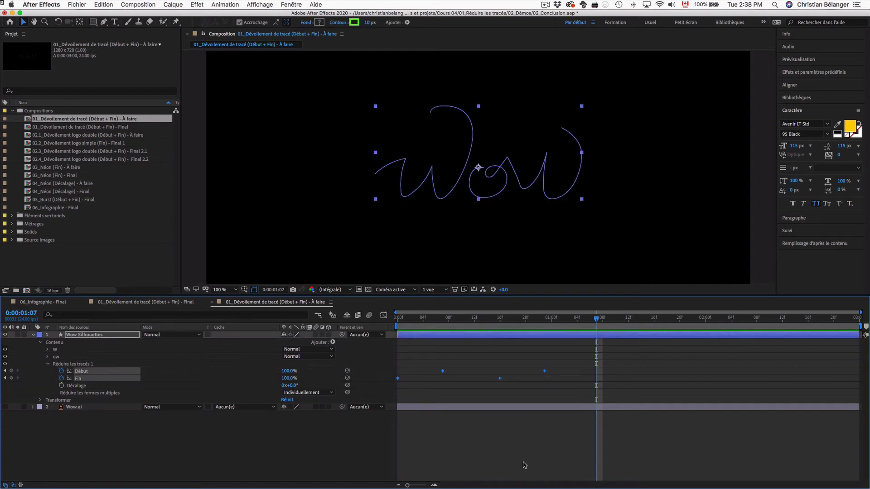
key(F9)
key(Home)
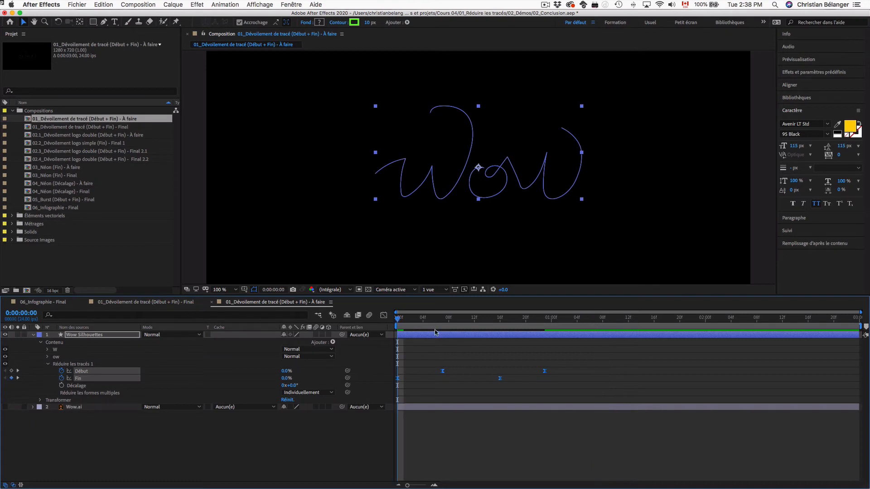
key(space)
key(space)
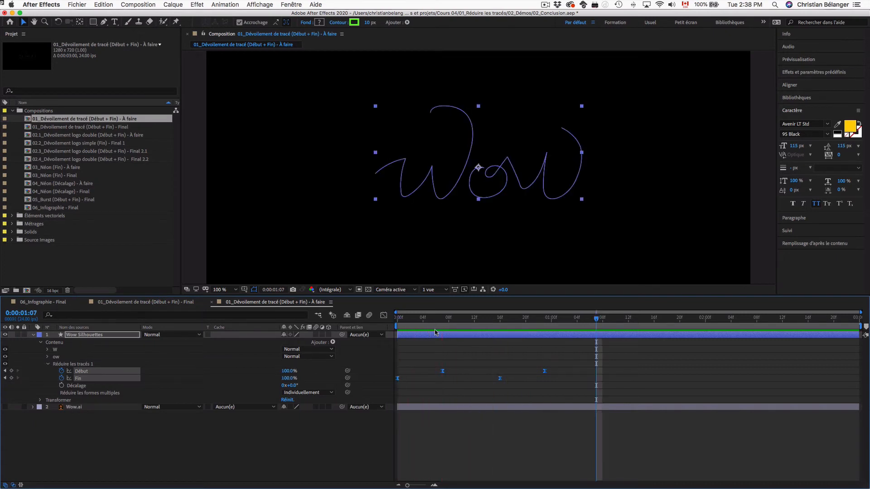
Stretch all Début and Fin keyframes proportionally until the last one sits at about 0:00:02:00, and preview the slower animation.
drag(579, 355, 380, 390)
drag(549, 372, 706, 372)
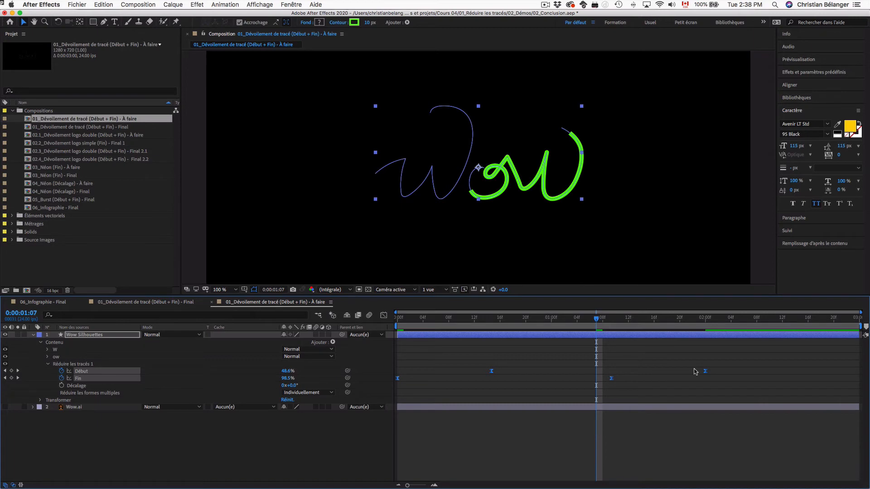
key(space)
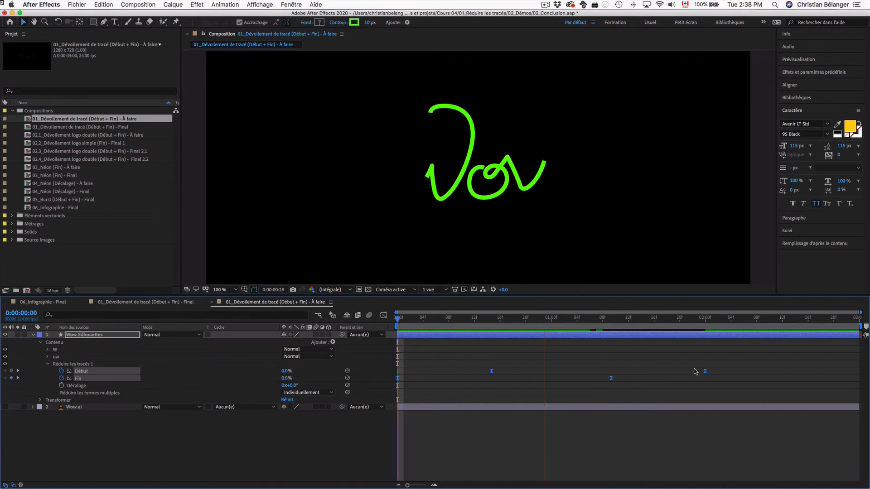
key(space)
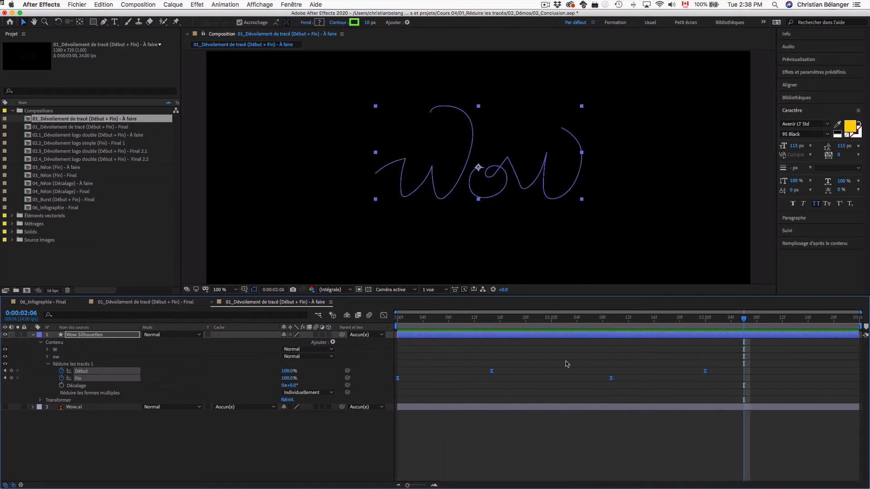
Open the composition 02.2_Dévoilement logo simple (Fin) - Final 1 and preview the red Rodeo reveal.
double_click(63, 143)
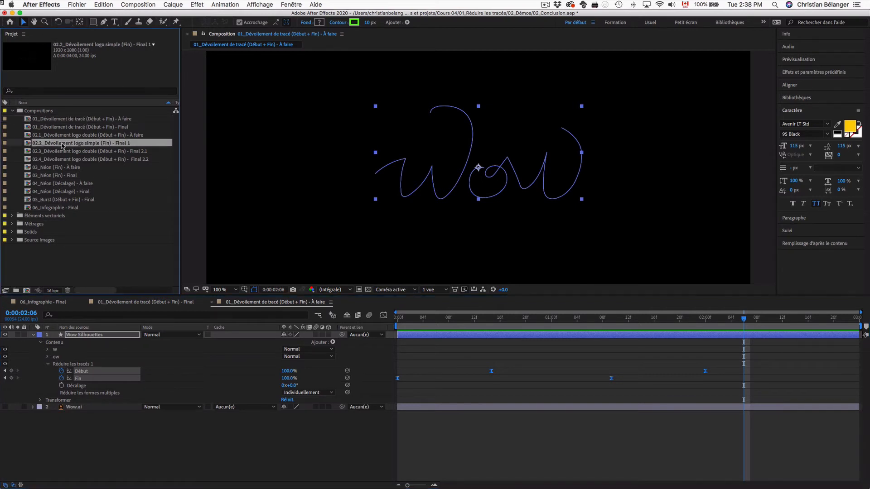
key(space)
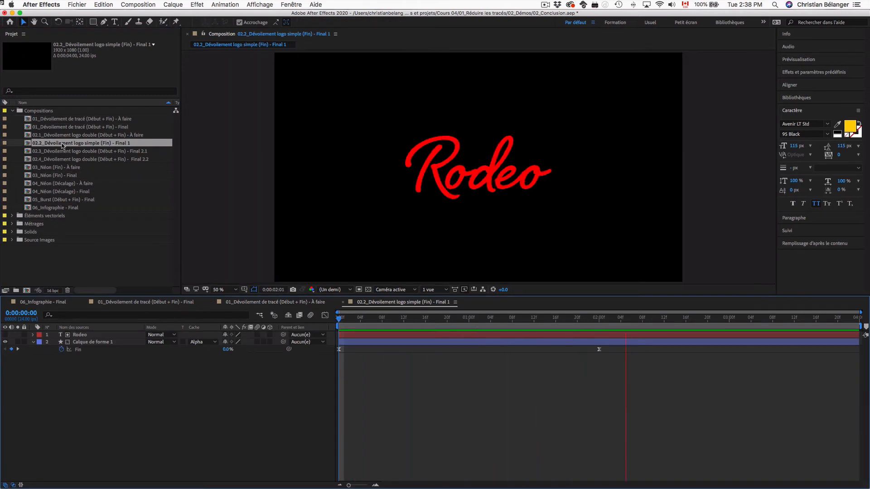
key(space)
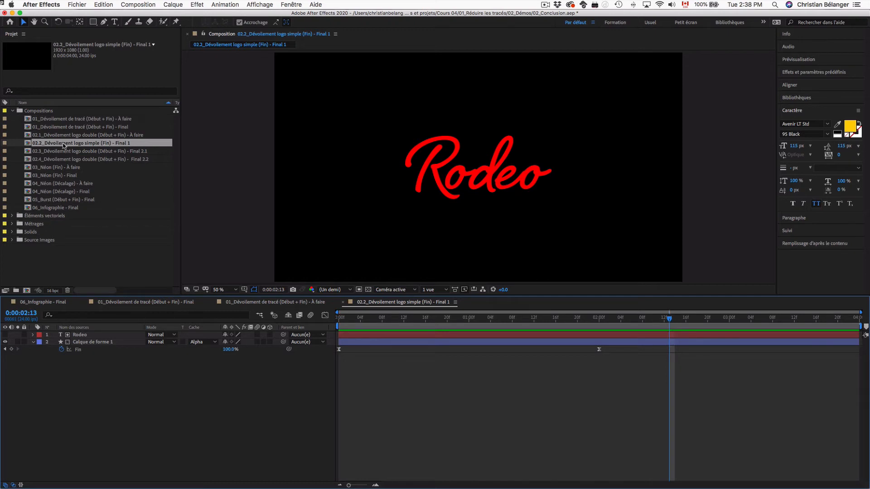
Open 01_Dévoilement de tracé (Début + Fin) - Final and examine the purple Wow's stroke around 0:00:00:10.
double_click(73, 127)
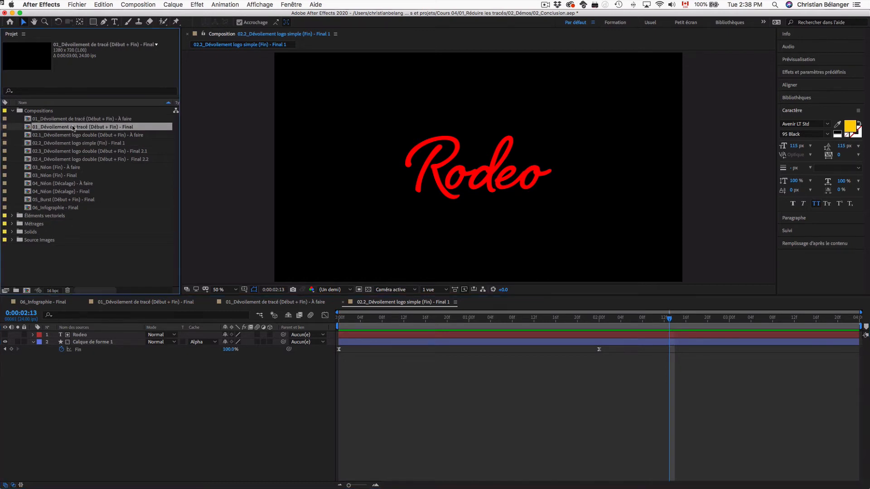
click(431, 319)
mouse_move(431, 319)
mouse_down()
mouse_move(493, 320)
mouse_move(462, 322)
mouse_up()
click(450, 336)
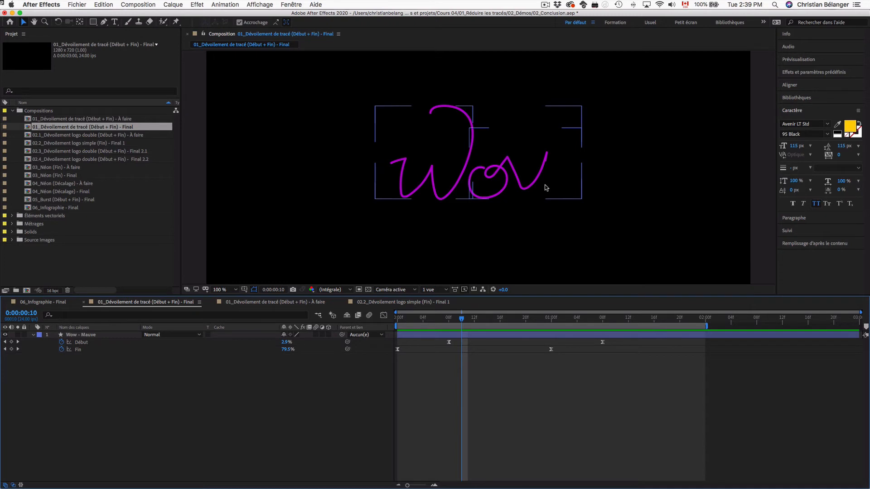
Open the composition 02.1_Dévoilement logo double (Début + Fin) - À faire.
double_click(111, 136)
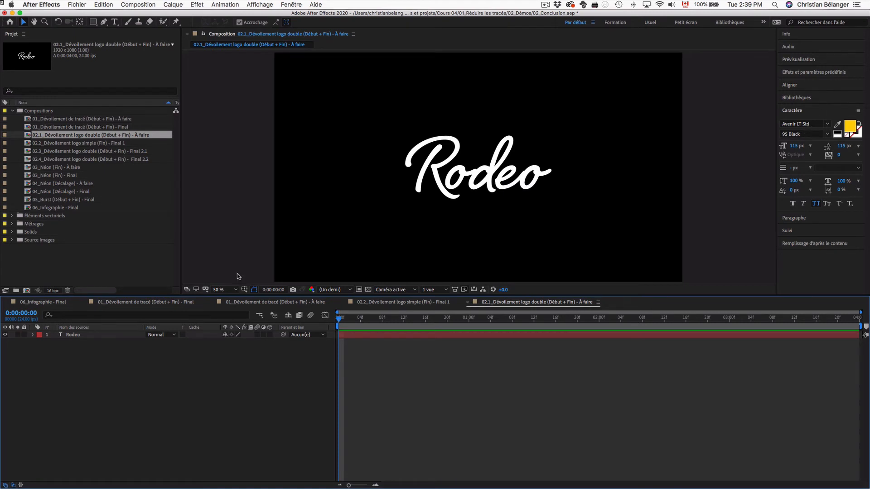
Lock the Rodeo text layer.
click(71, 335)
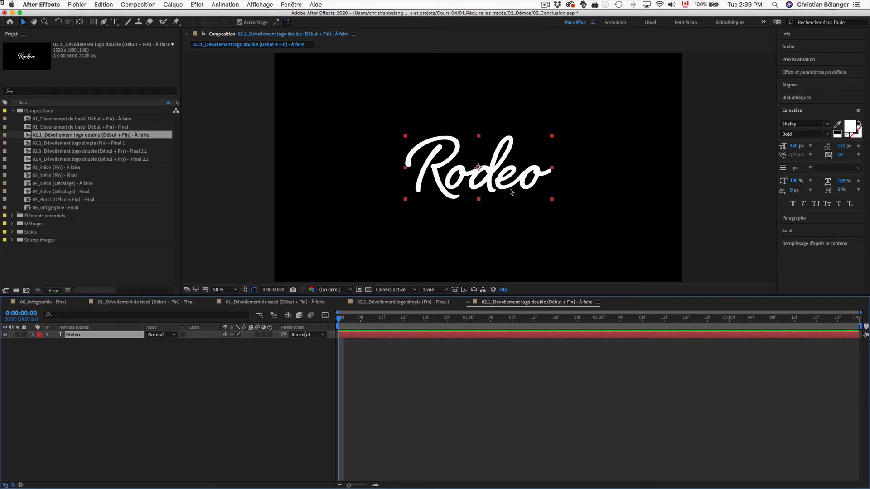
click(32, 335)
click(33, 336)
key(period)
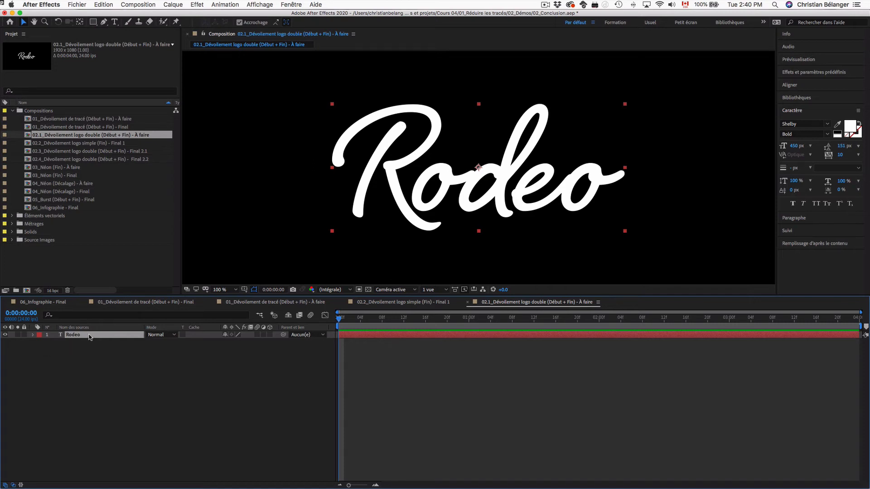
click(24, 335)
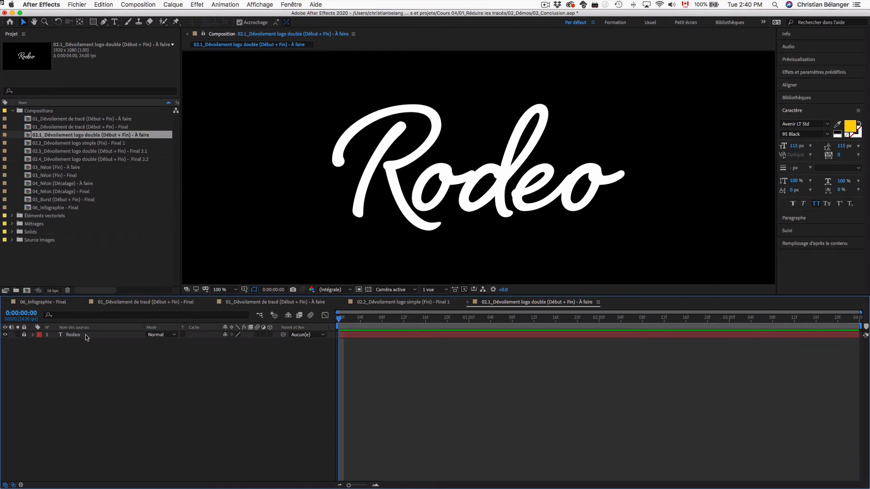
Start a purple 40 px Pen path along the R's upper-left arc and move its shape layer beneath Rodeo.
key(g)
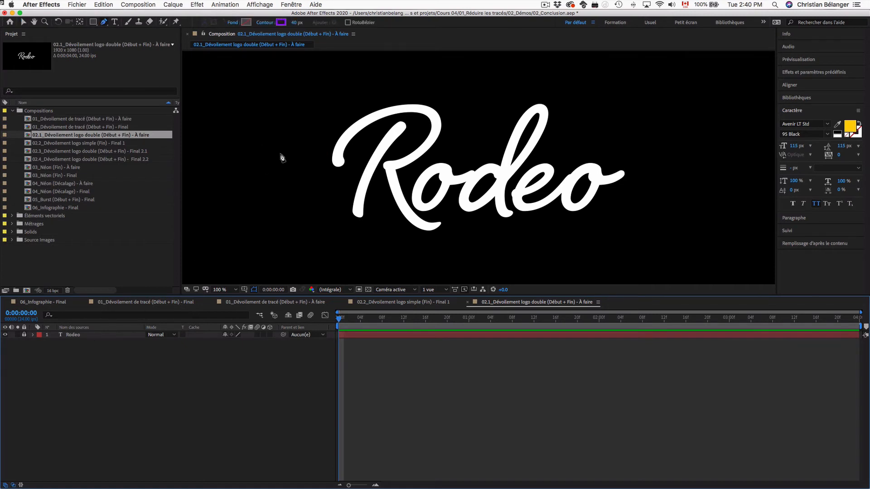
drag(342, 173, 337, 157)
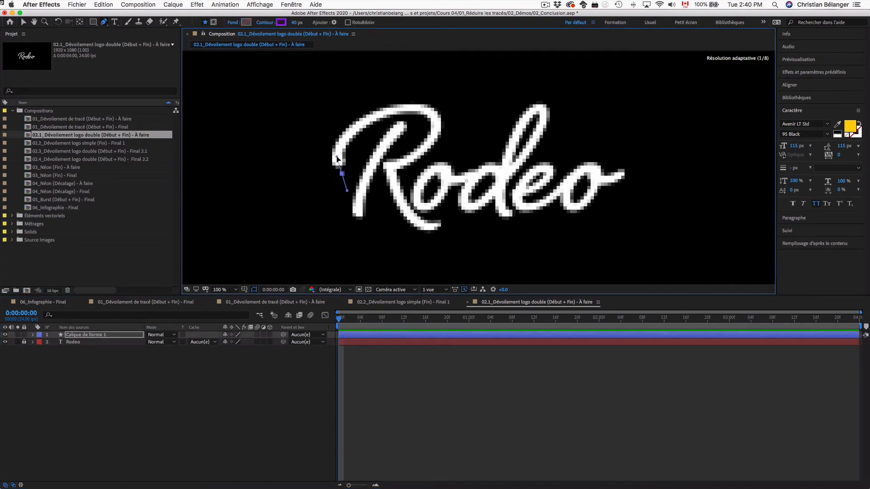
drag(418, 108, 470, 108)
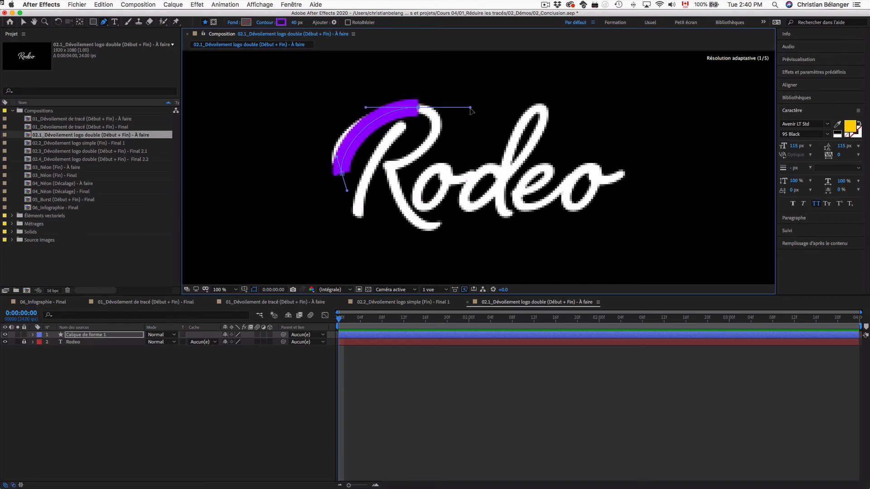
drag(97, 340, 112, 347)
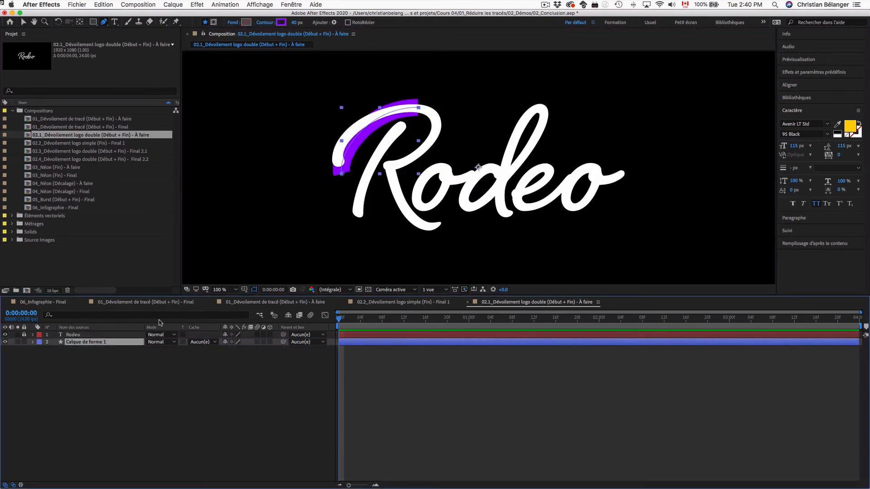
Continue the path around the R's bowl and down its leg, adjusting the curve handles to follow the lettering.
click(418, 108)
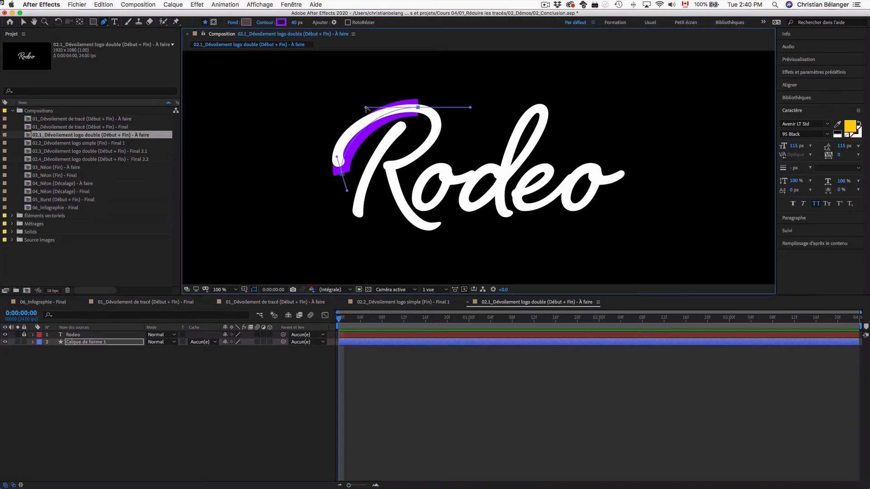
drag(366, 109, 342, 107)
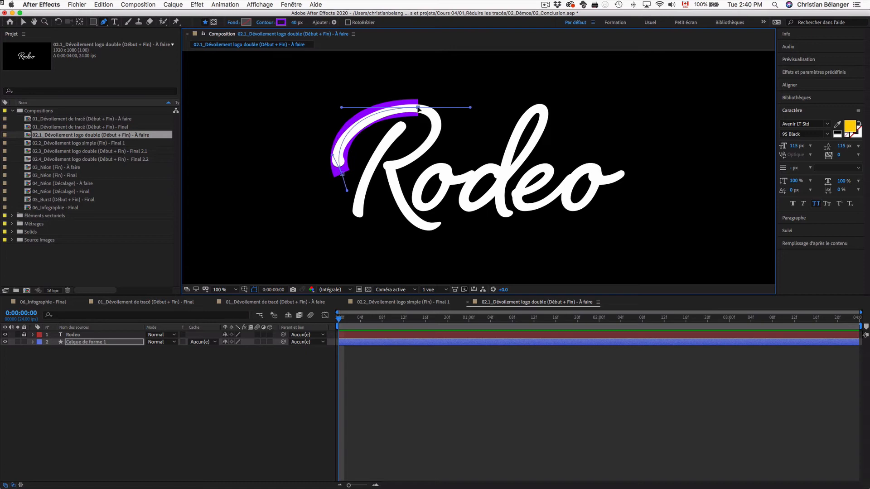
mouse_move(421, 109)
mouse_down()
mouse_move(446, 110)
mouse_move(419, 109)
mouse_up()
drag(389, 166, 353, 171)
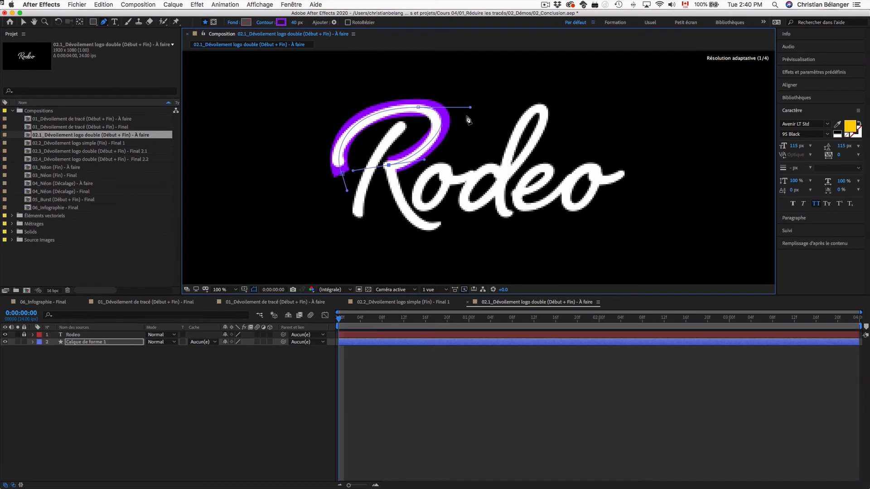
drag(471, 109, 460, 115)
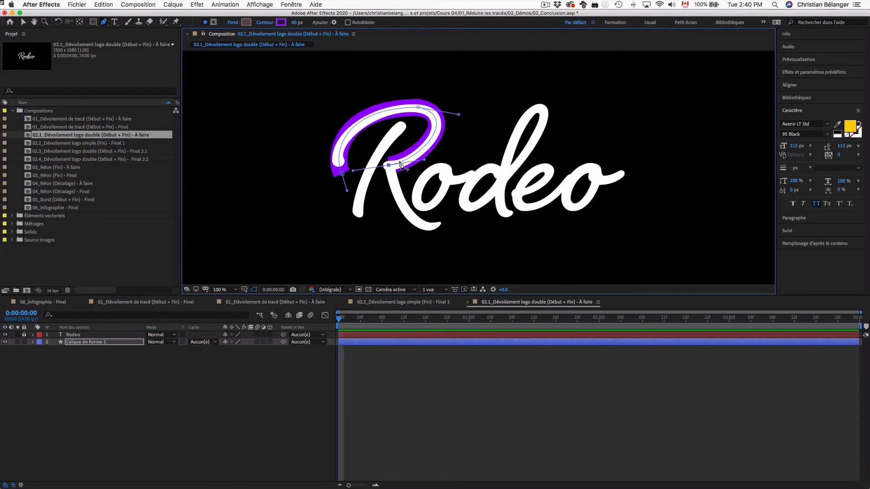
drag(446, 219, 483, 190)
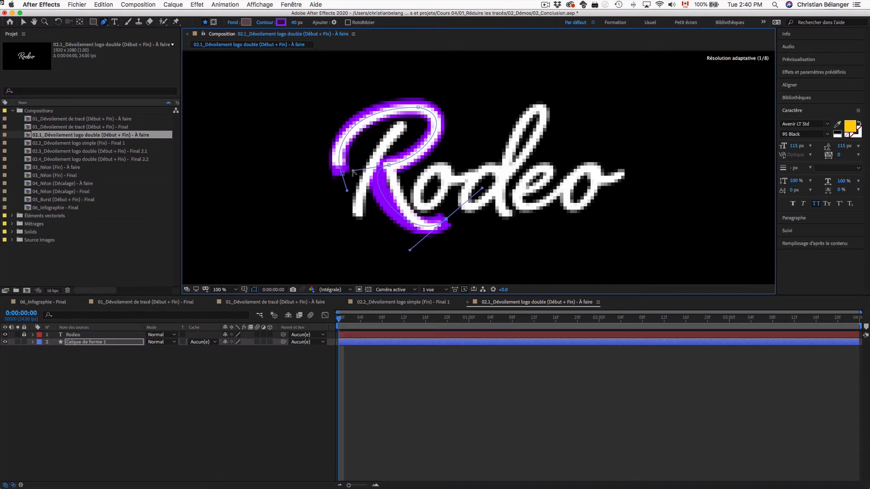
drag(353, 171, 392, 183)
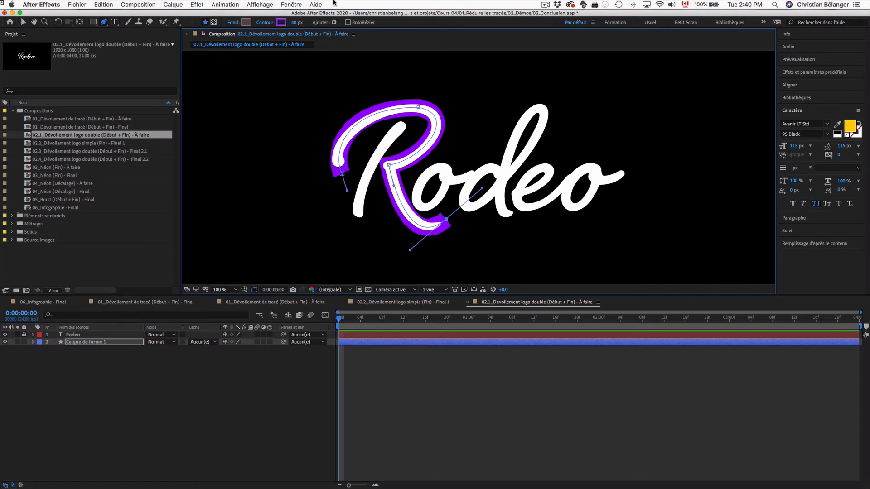
Set the R path's stroke width to 35 px.
click(298, 23)
text(35)
key(Return)
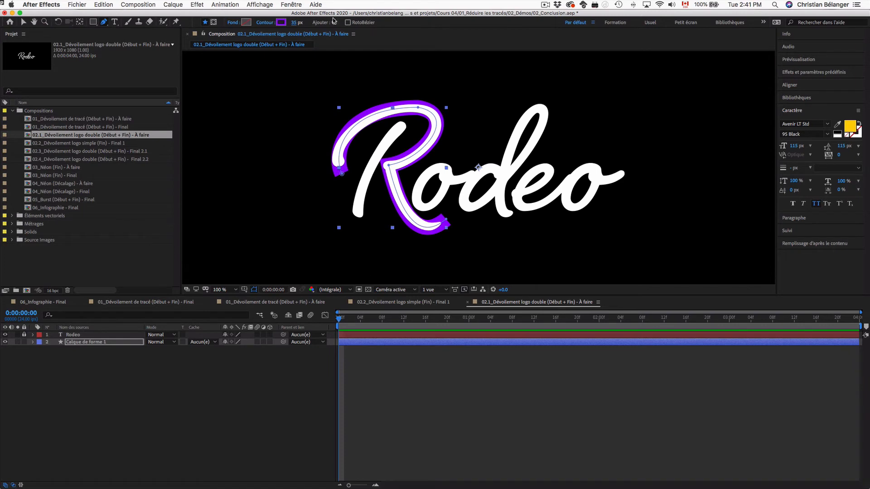
Set the line join (Sommet de ligne) of Forme 1's Contour 1 to Sommet en arrondi.
click(32, 342)
click(41, 349)
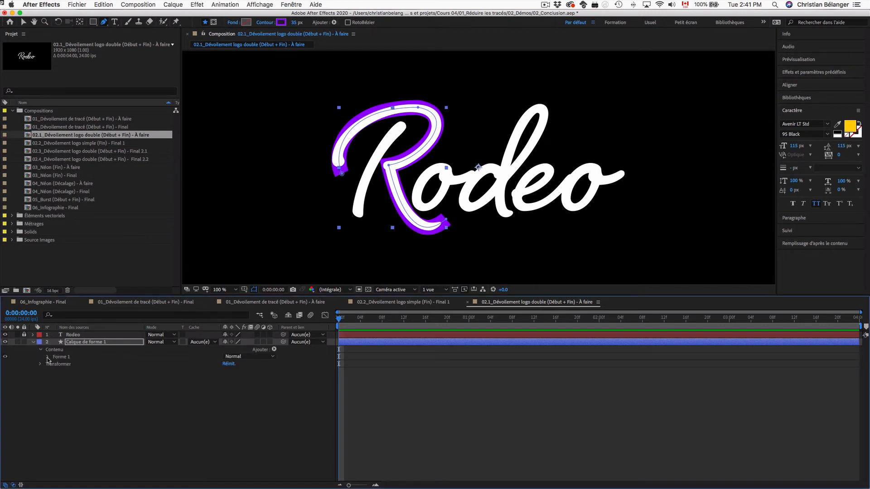
click(48, 357)
click(54, 372)
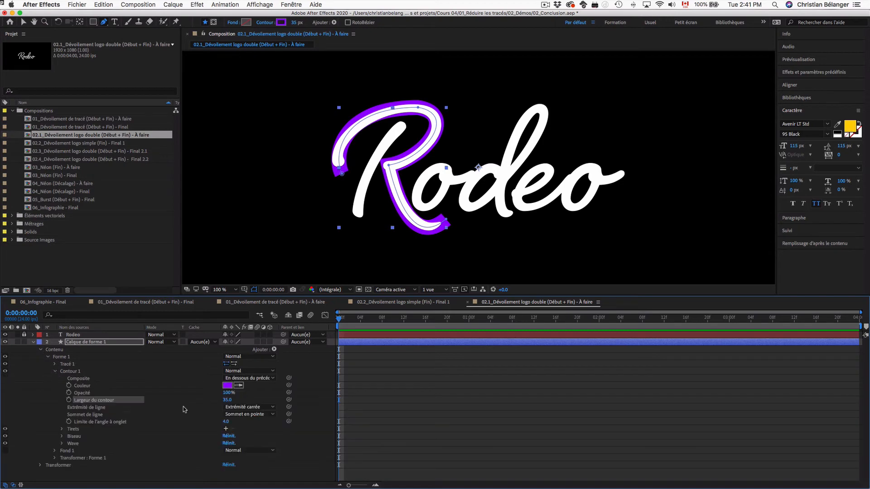
click(256, 409)
click(257, 426)
click(259, 415)
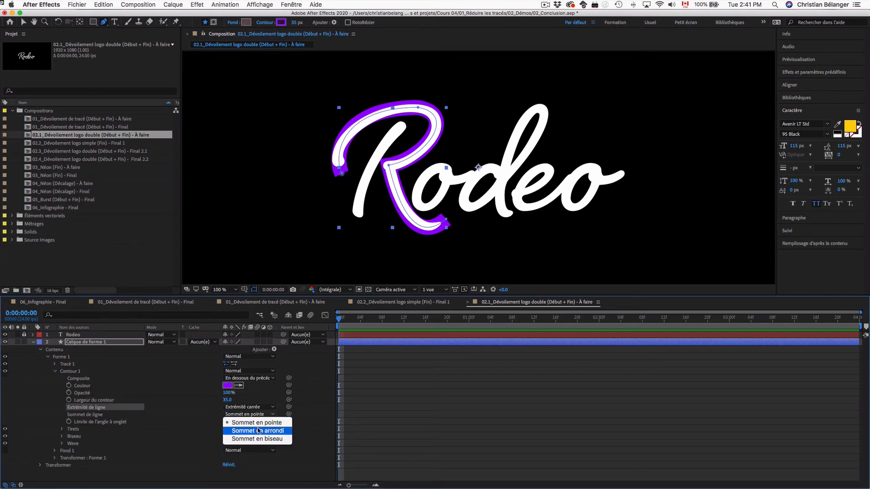
click(257, 431)
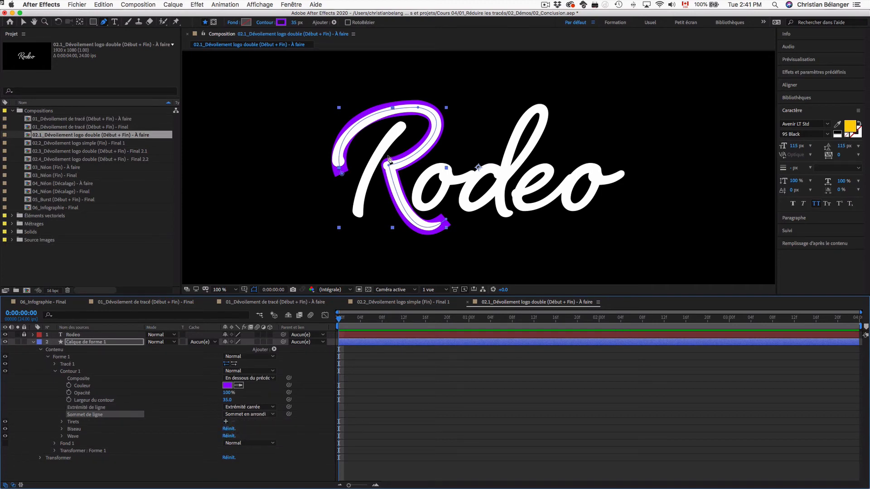
Refine the curve handles of the R's upper-left arc so the stroke covers the white lettering evenly.
key(period)
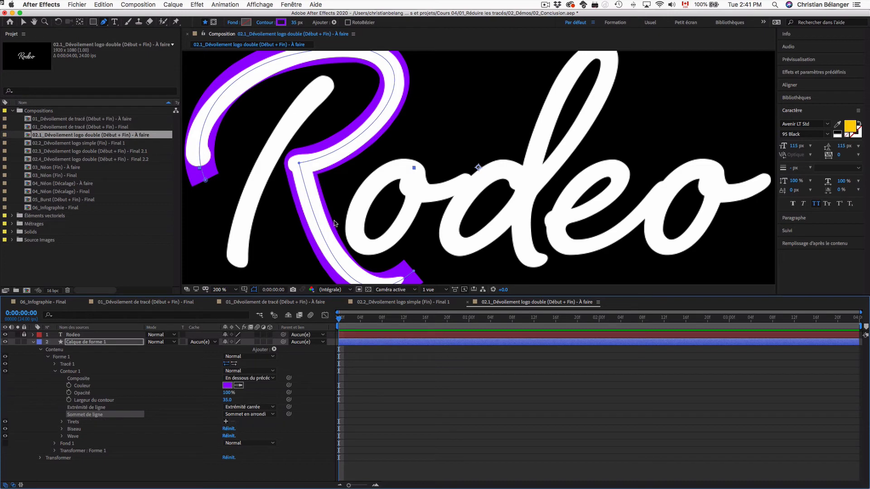
key(comma)
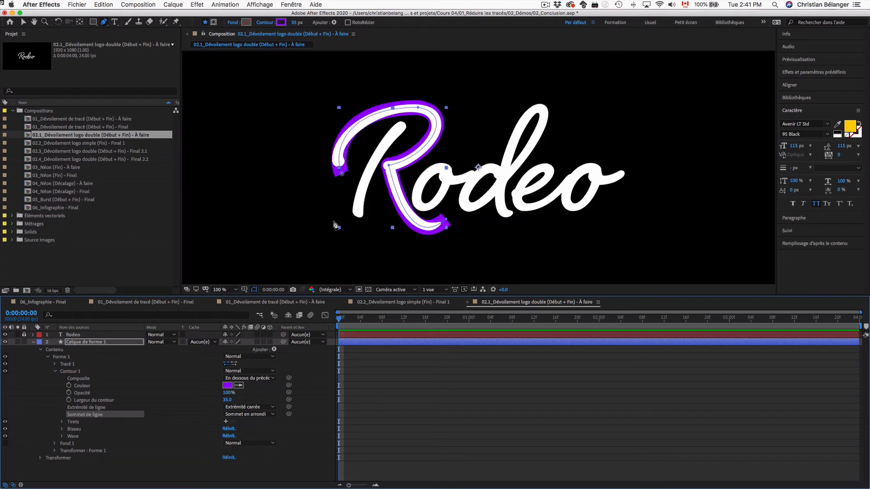
super+click(342, 174)
drag(332, 155, 328, 153)
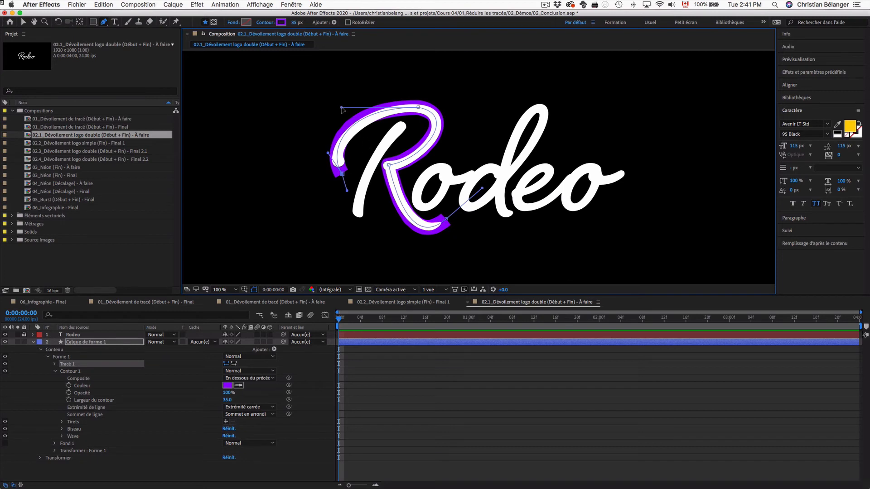
drag(342, 108, 349, 109)
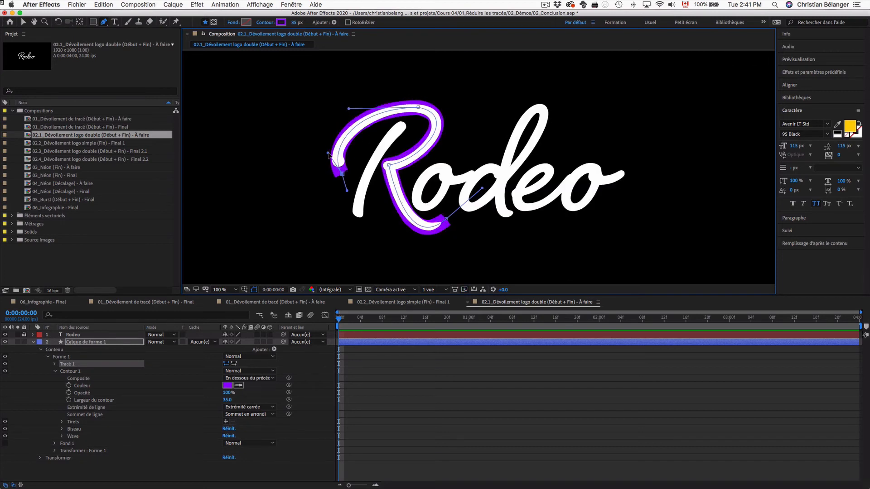
drag(328, 153, 330, 156)
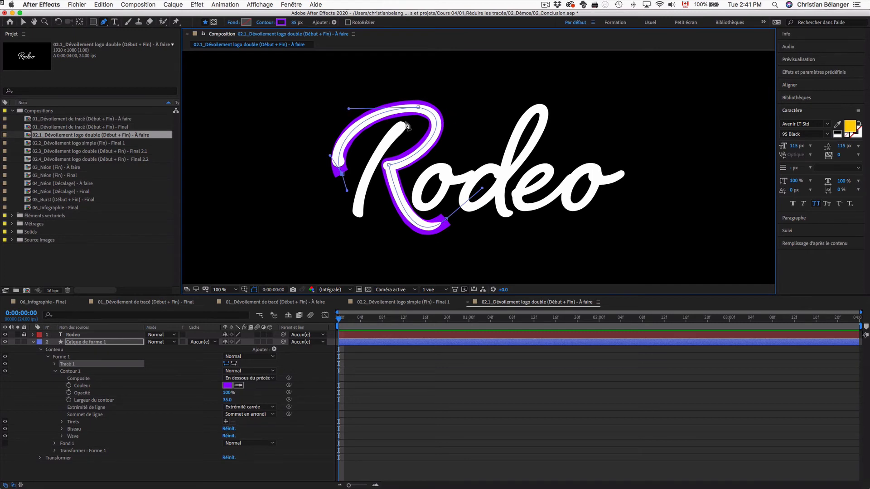
Draw a second curved path in the same shape layer along the R's stem, from its upper end to its foot.
key(F2)
drag(408, 119, 397, 131)
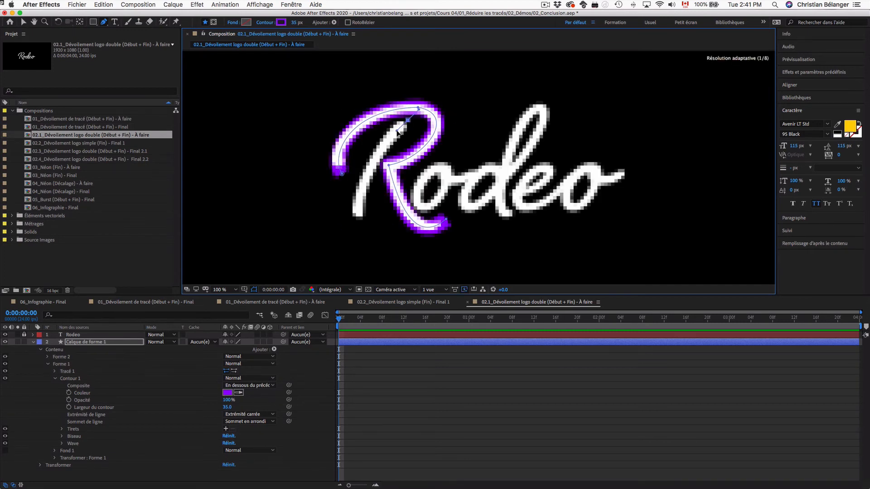
drag(359, 221, 349, 180)
drag(396, 131, 394, 130)
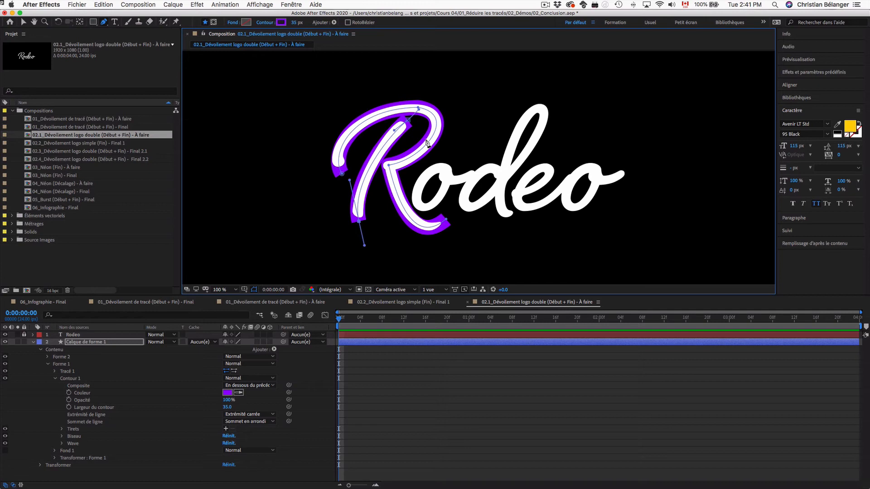
Set the track matte of Calque de forme 1 to Alpha Rodeo.
super+click(426, 140)
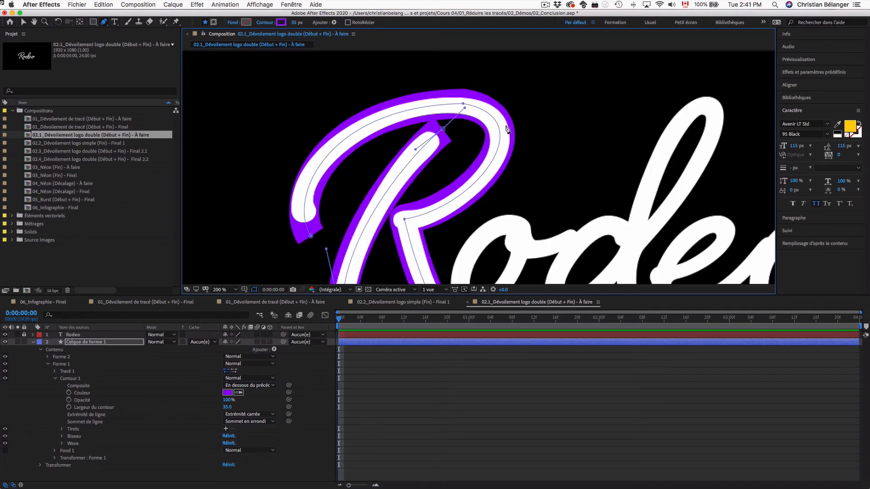
key(space)
drag(453, 227, 450, 148)
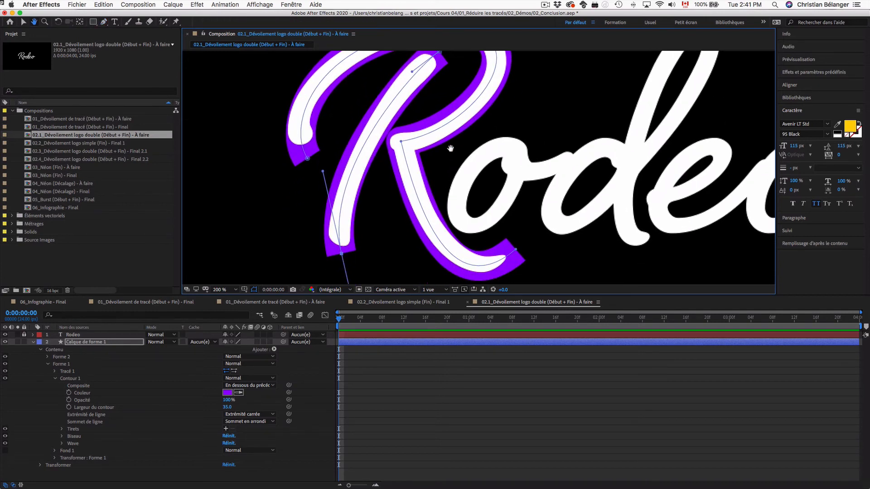
key(/)
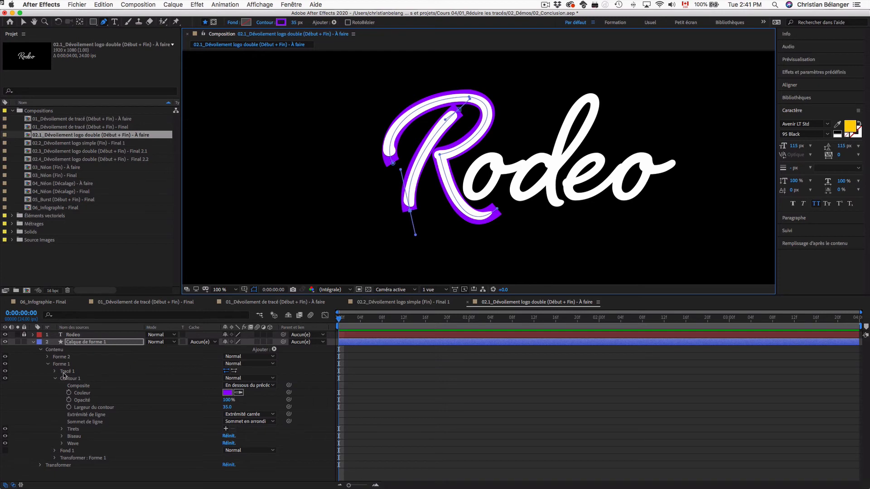
click(33, 342)
click(105, 341)
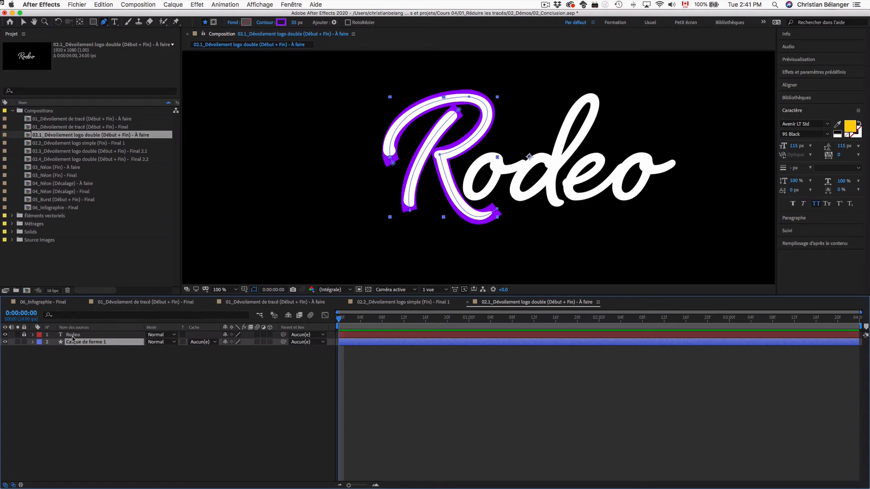
click(202, 342)
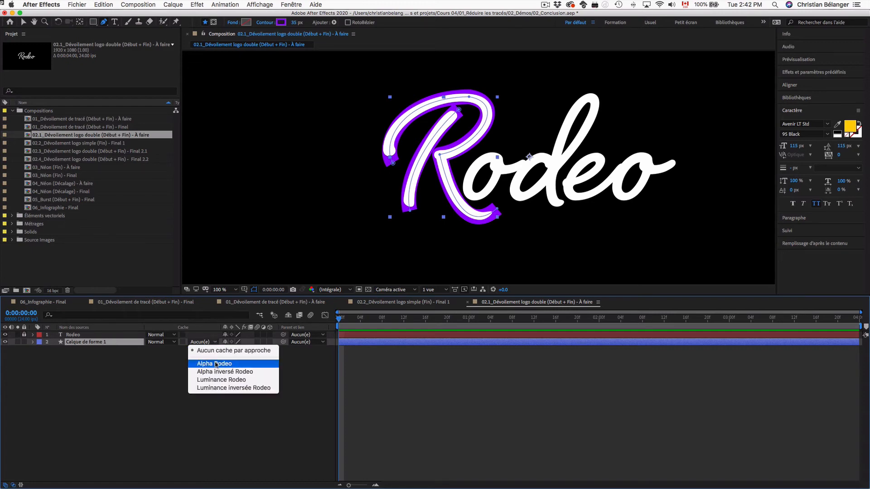
click(216, 363)
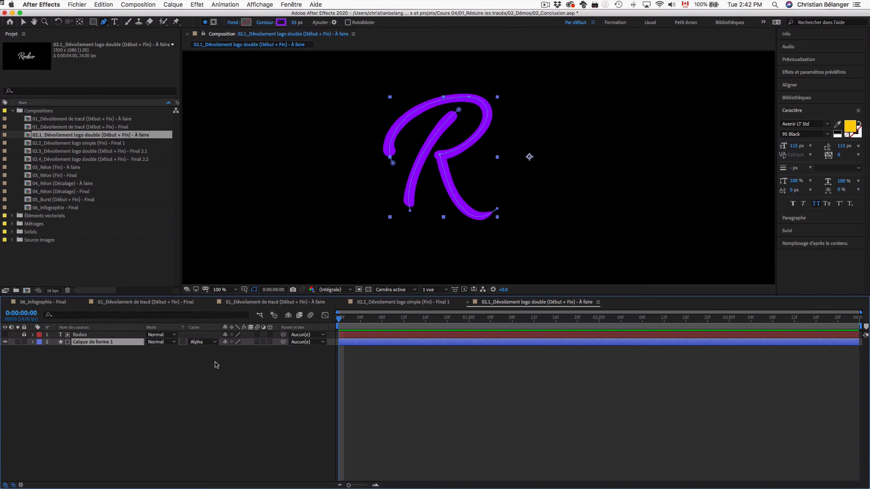
Collapse Forme 1 and rename the shape layer Calque de forme 1 as R.
click(33, 343)
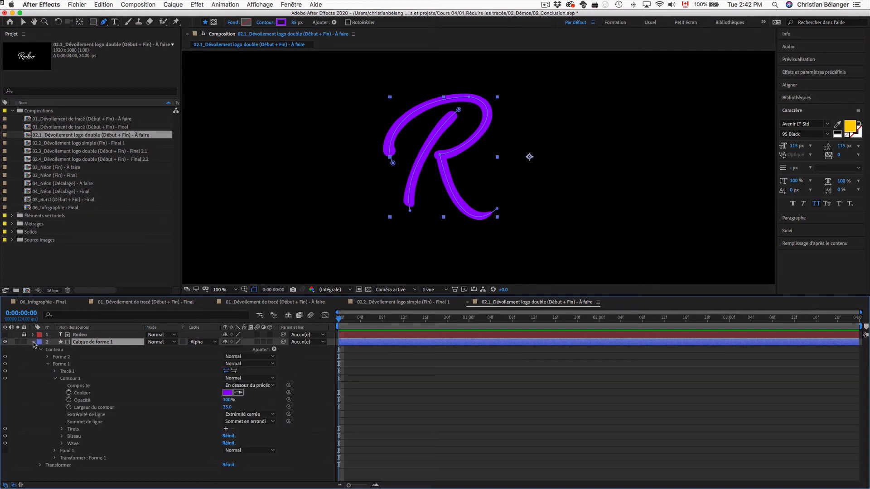
click(48, 365)
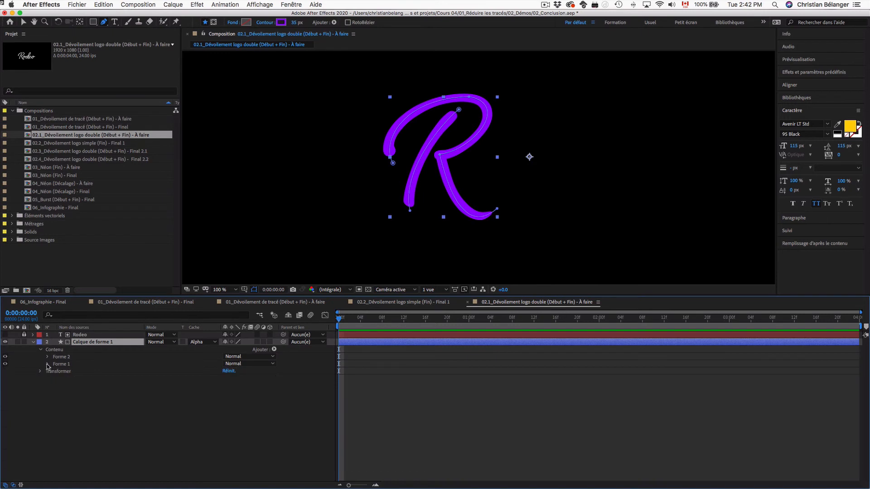
click(64, 351)
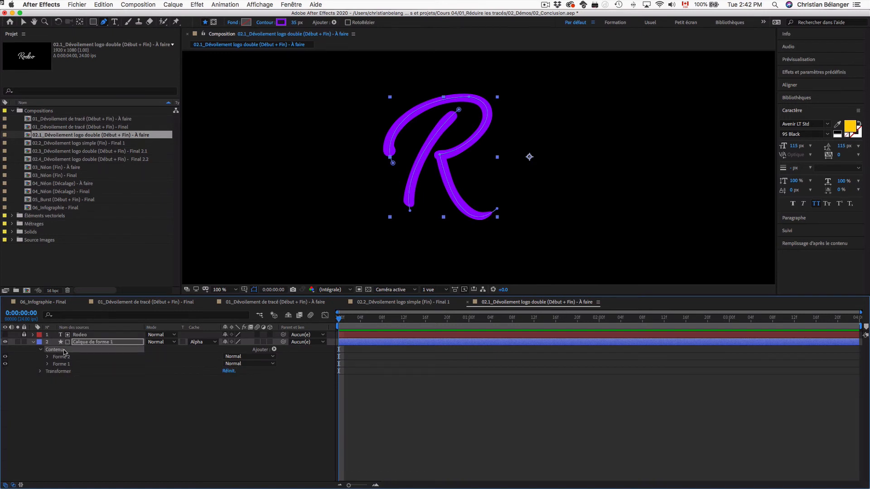
click(89, 343)
text(R)
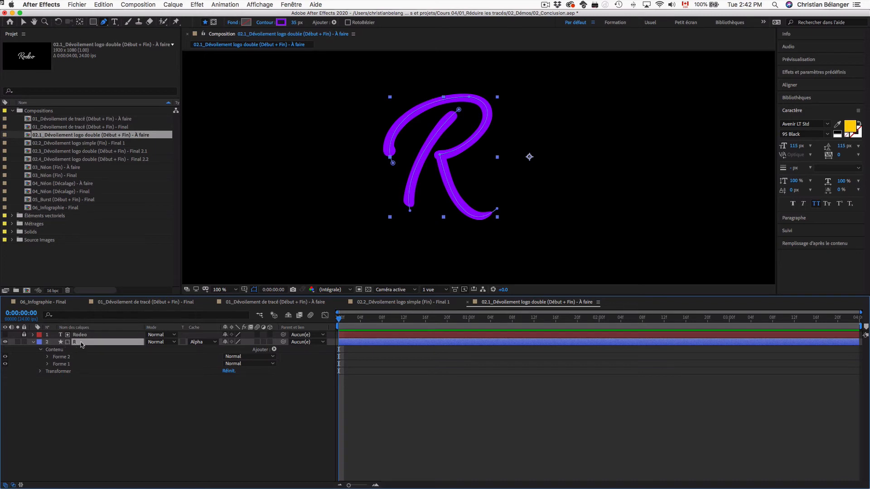
Add a Réduire les tracés operator to the R shape layer's Contenu and reveal its properties.
click(65, 350)
click(274, 350)
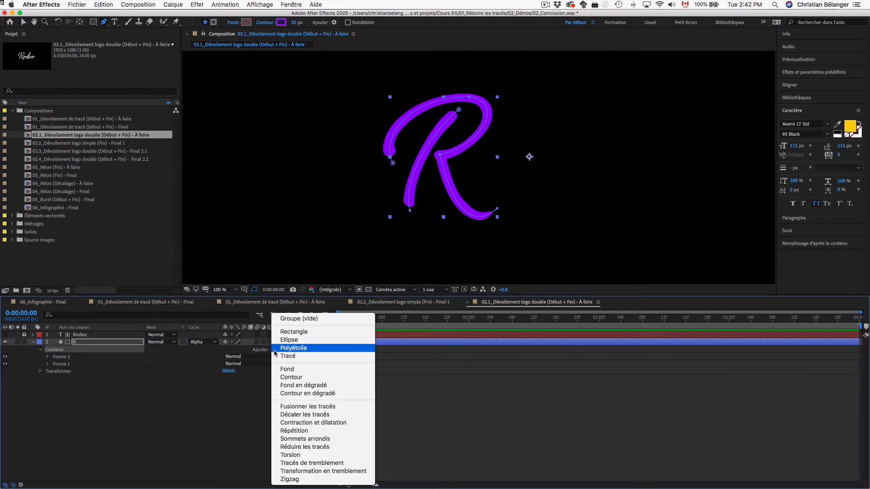
click(306, 451)
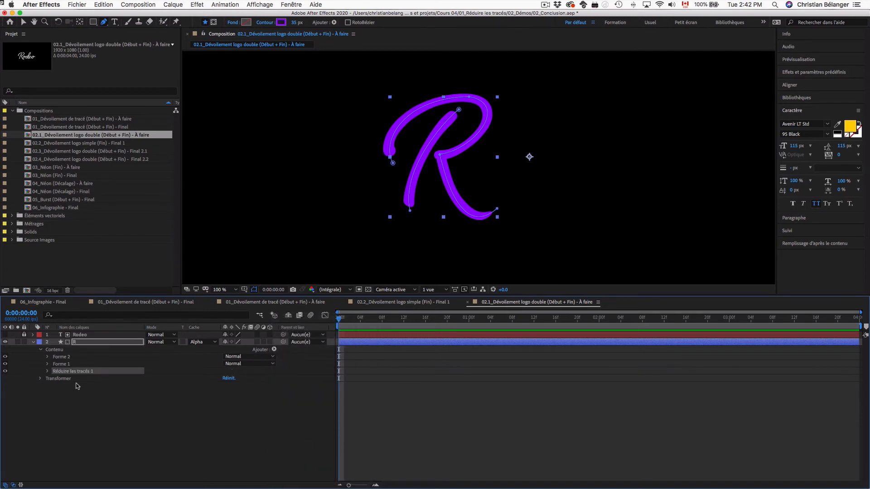
click(47, 371)
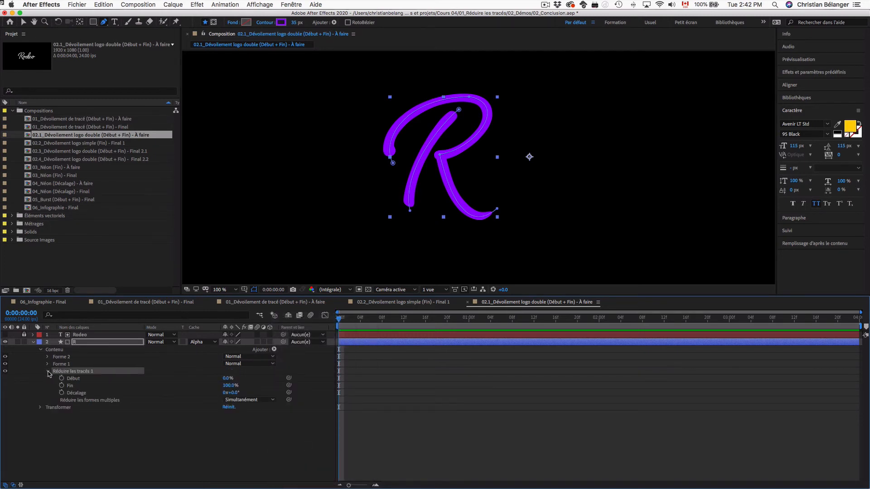
Keyframe Fin of Réduire les tracés 1 at 0% at 0:00:00:00 and at 100% at 0:00:01:00.
click(62, 385)
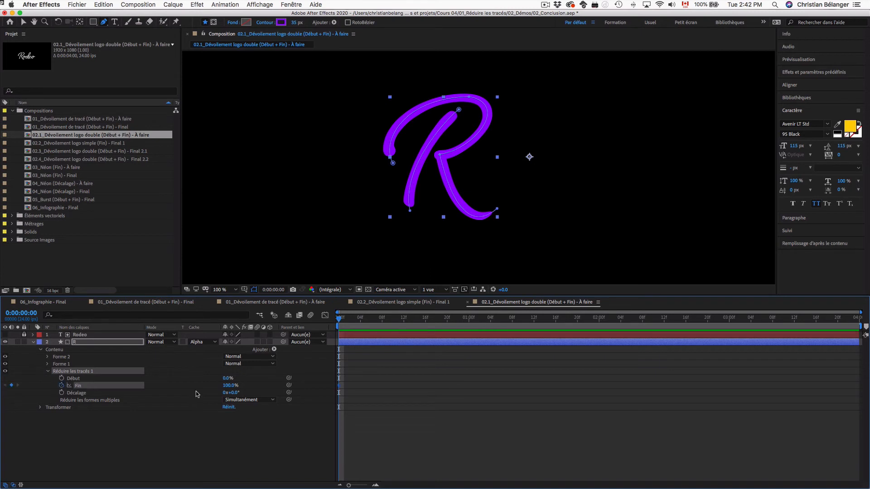
click(229, 385)
text(0)
key(Return)
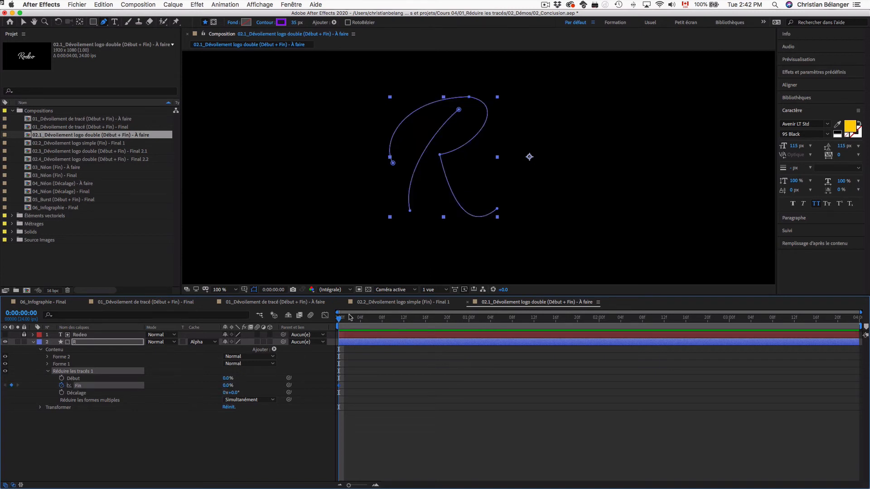
click(469, 318)
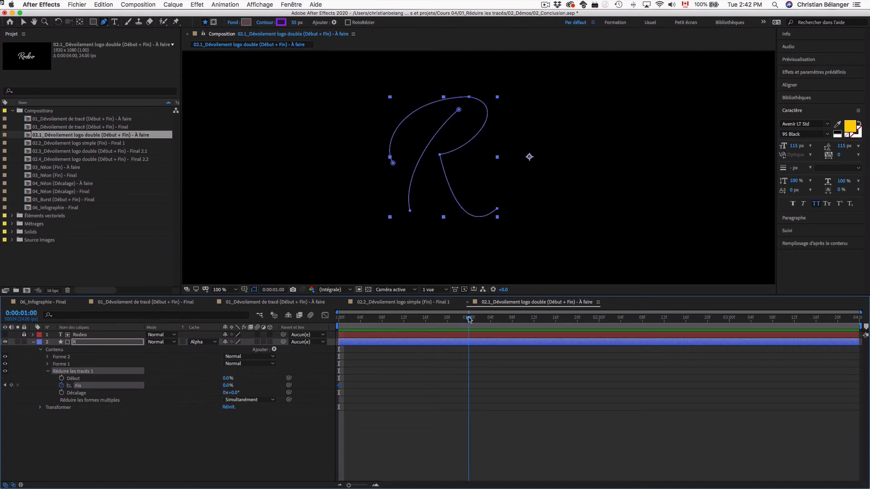
click(229, 385)
text(100)
key(Return)
Check the simultaneous reveal of both strokes, and set Réduire les formes multiples to Individuellement.
click(409, 317)
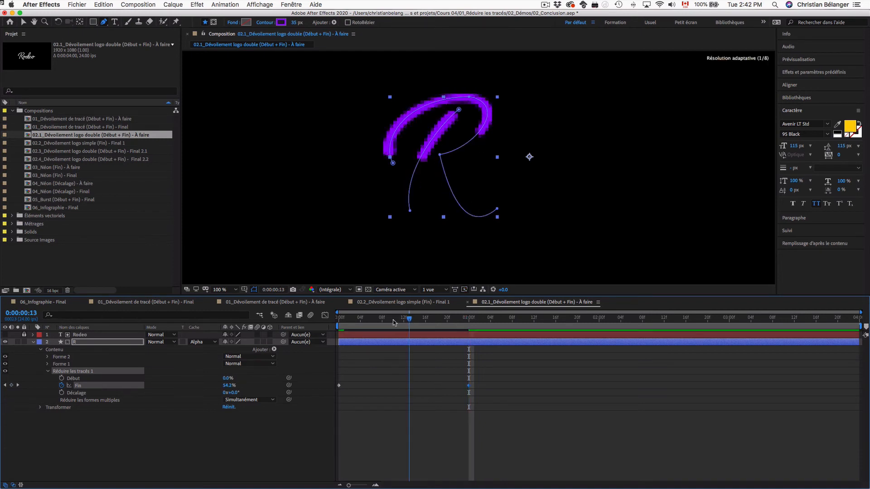
drag(394, 323, 318, 323)
click(254, 400)
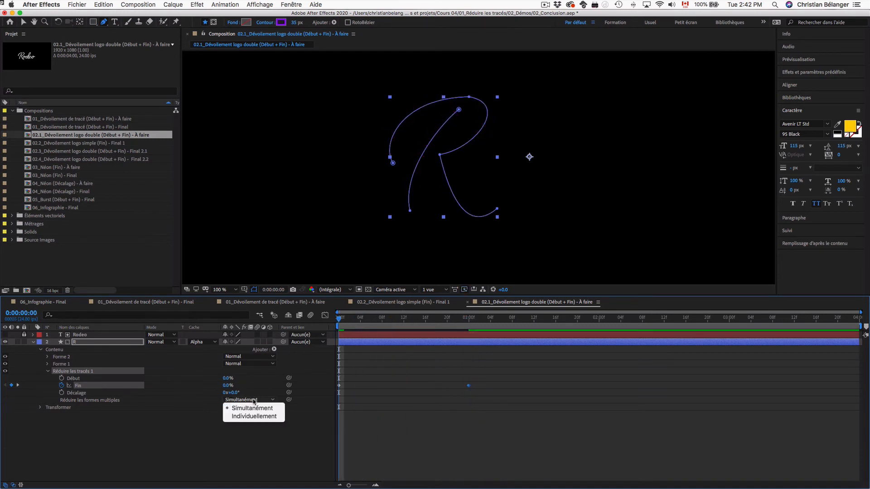
click(254, 417)
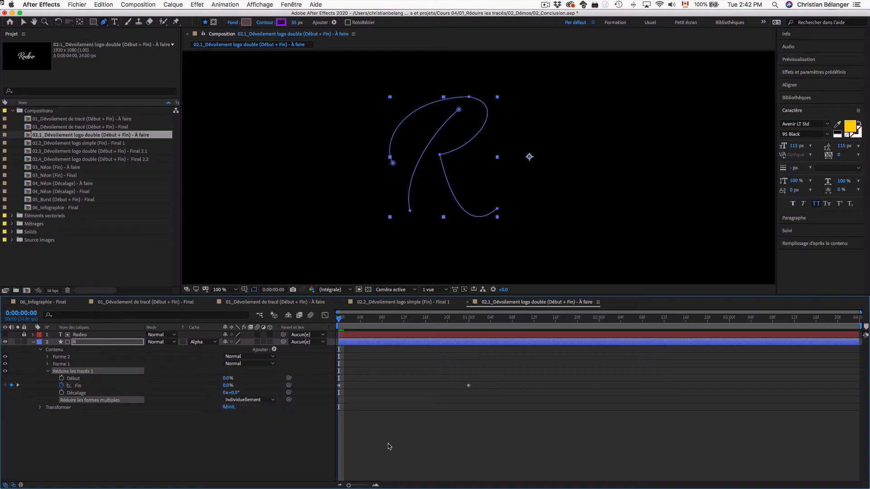
Preview the R's reveal animation from the start several times to examine the order in which its strokes are drawn.
key(space)
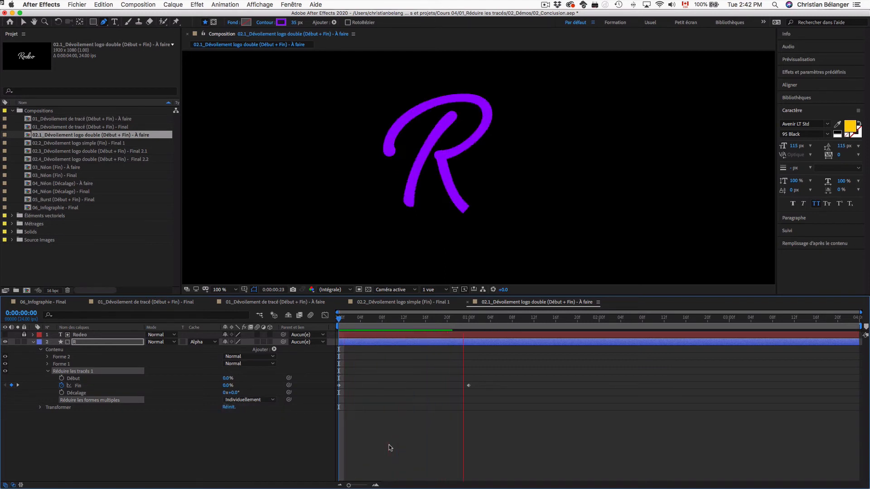
key(space)
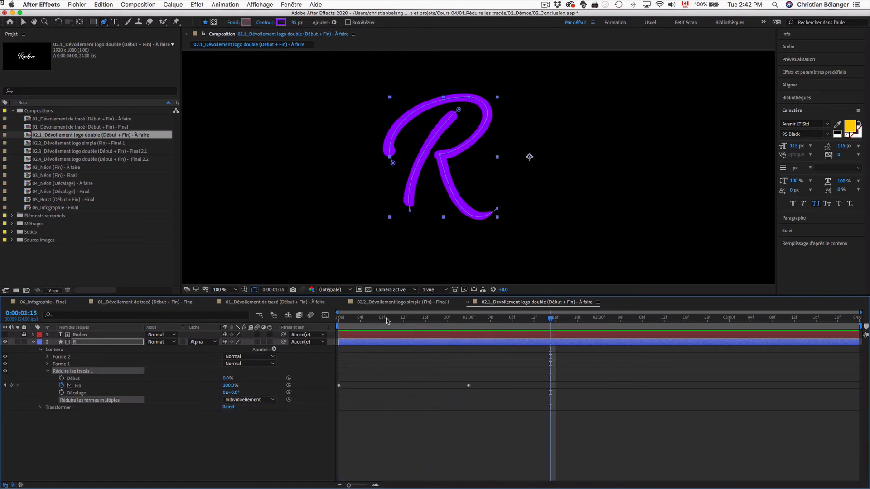
key(space)
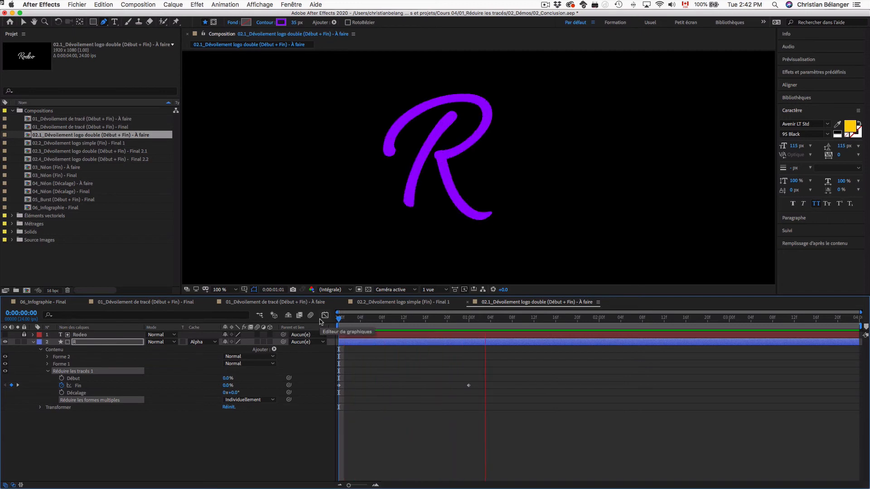
key(space)
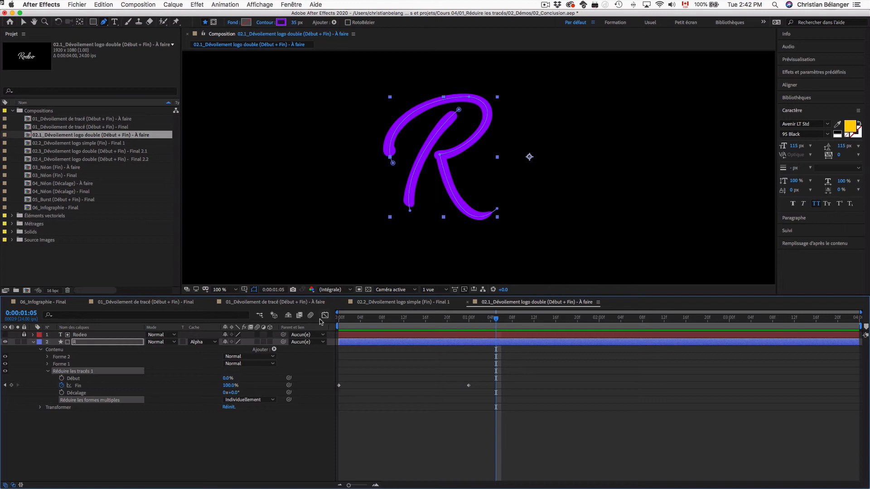
key(space)
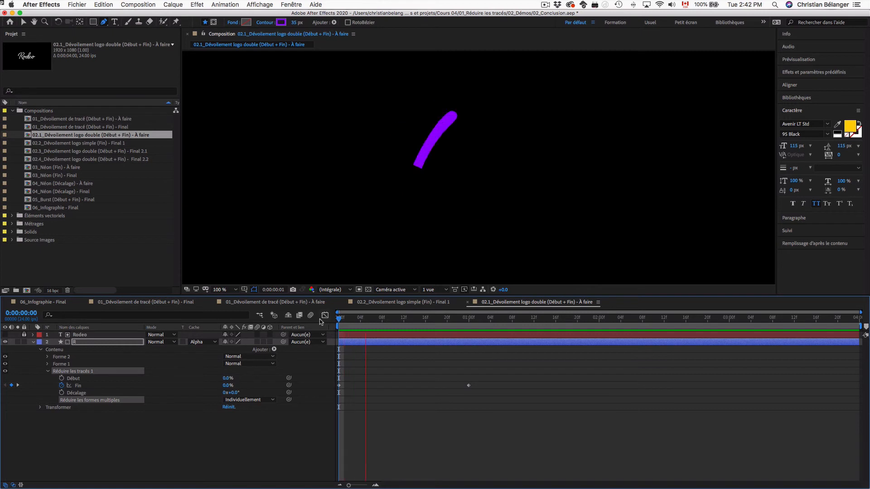
key(space)
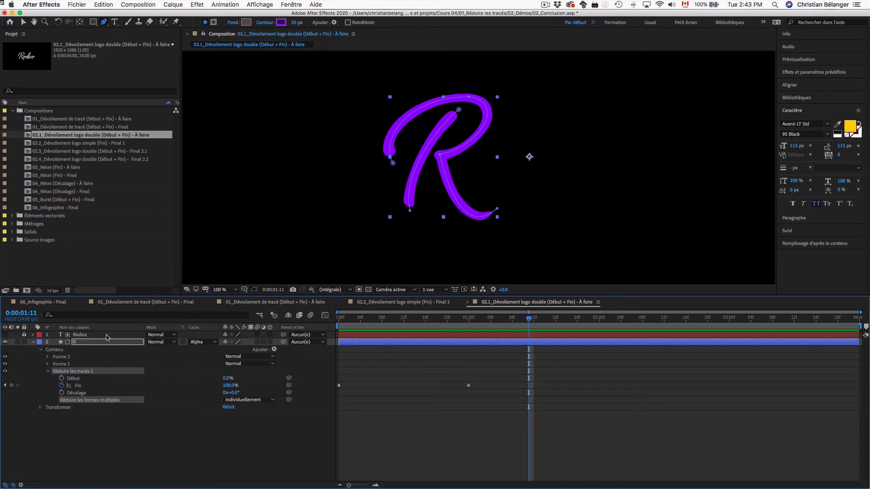
Open the composition 02.3_Dévoilement logo double (Début + Fin) - Final 2.1 and preview its animation.
double_click(128, 152)
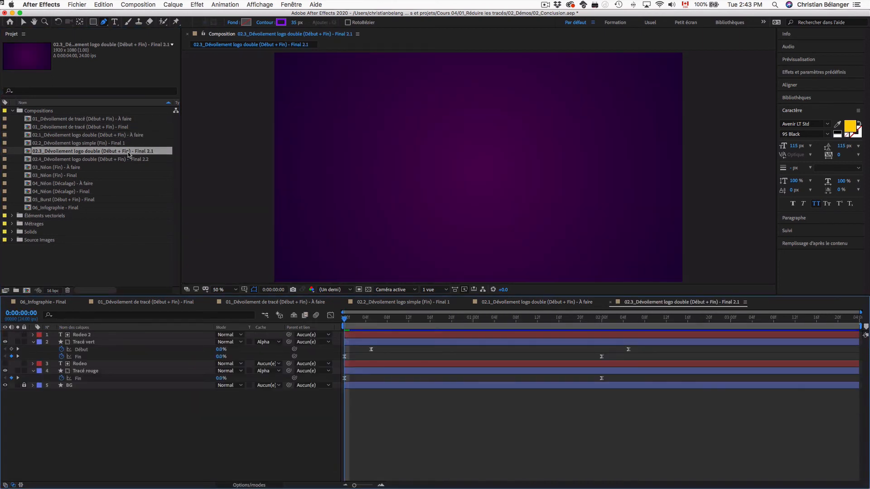
key(space)
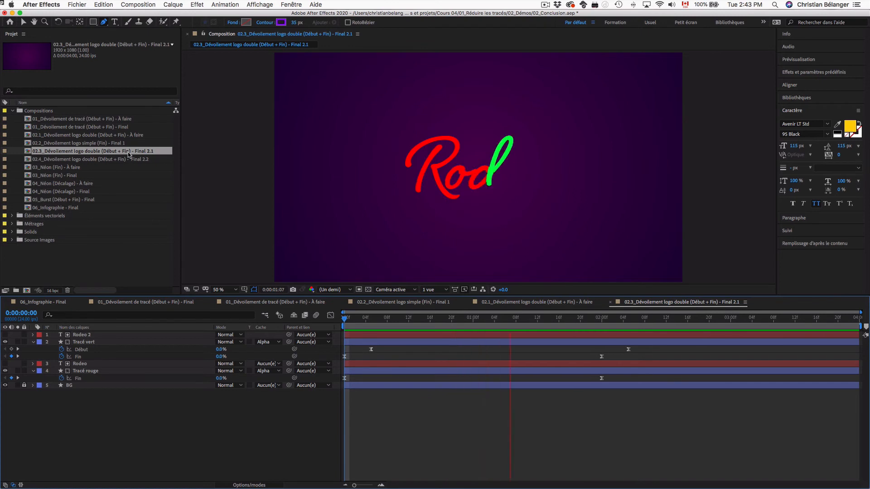
key(space)
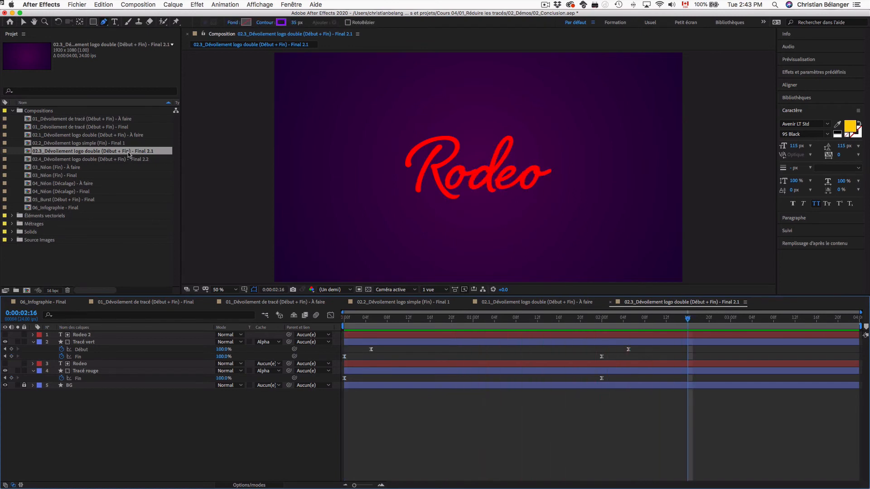
Examine the Tracé vert, Tracé rouge and Rodeo matte layers, and scrub through the timeline to study the two-colour reveal.
mouse_move(350, 319)
mouse_down()
mouse_move(622, 323)
mouse_move(280, 325)
mouse_move(621, 322)
mouse_move(334, 328)
mouse_up()
click(90, 343)
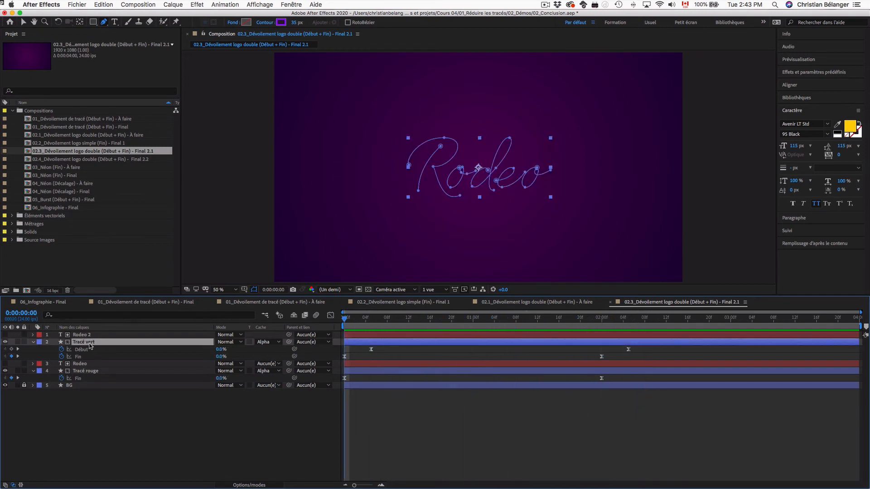
click(87, 371)
click(84, 342)
click(88, 336)
click(85, 364)
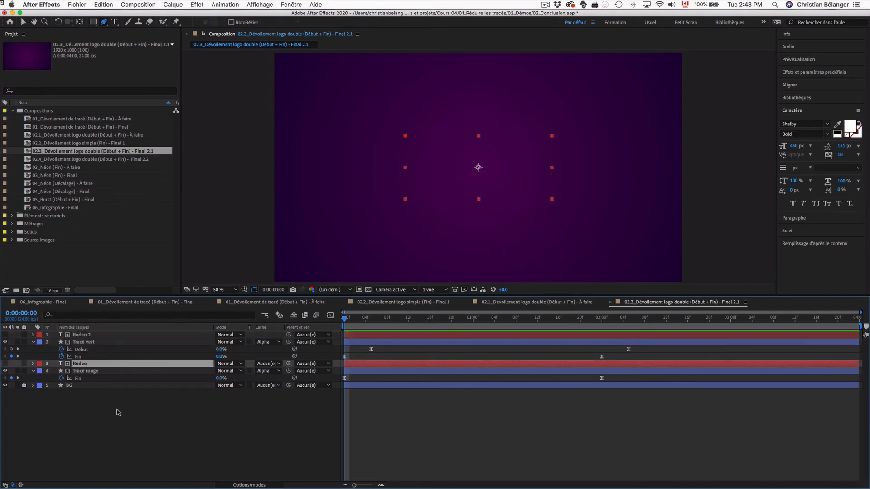
click(118, 412)
mouse_move(346, 320)
mouse_down()
mouse_move(603, 319)
mouse_move(315, 319)
mouse_move(635, 318)
mouse_move(353, 320)
mouse_move(567, 319)
mouse_move(635, 309)
mouse_move(512, 326)
mouse_move(407, 324)
mouse_move(645, 326)
mouse_up()
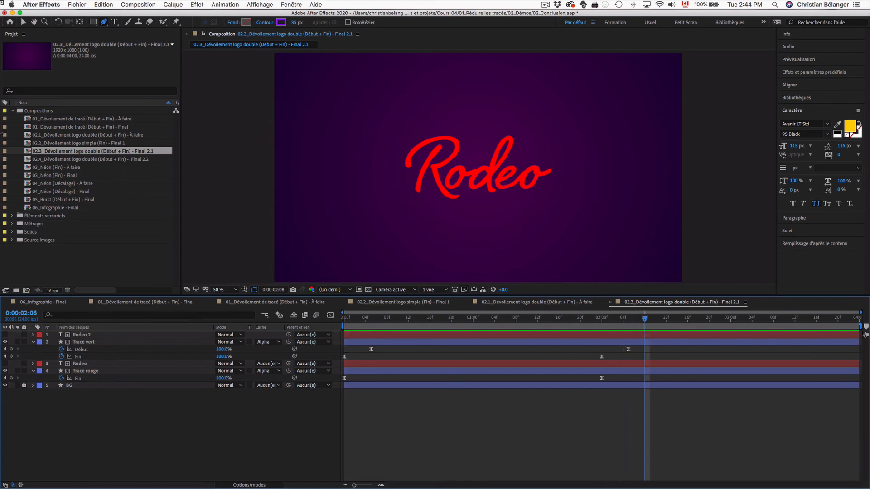
mouse_move(350, 321)
mouse_down()
mouse_move(453, 322)
mouse_move(433, 322)
mouse_up()
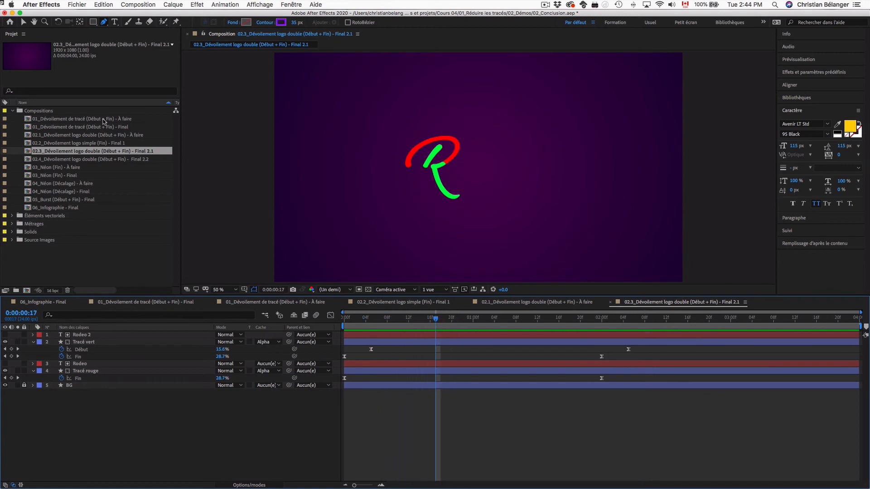
Return to composition 02.1_Dévoilement logo double (Début + Fin) - À faire and rename the R layer as R aubergine.
double_click(110, 143)
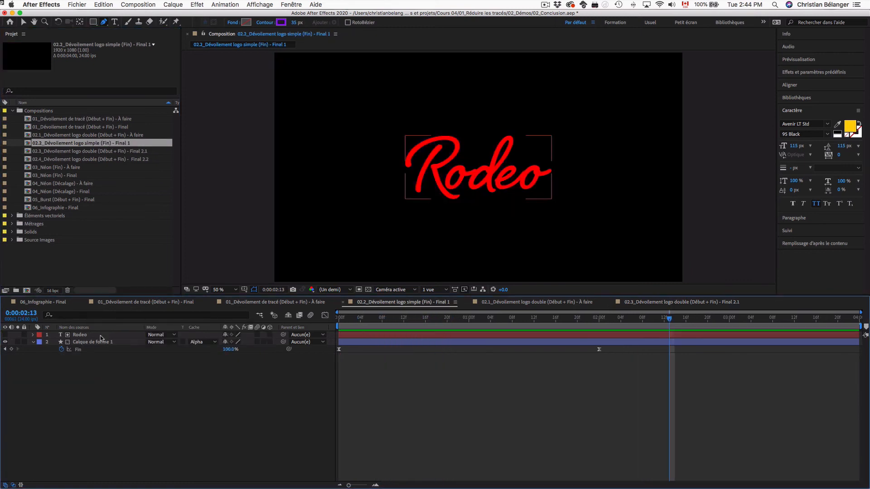
double_click(88, 135)
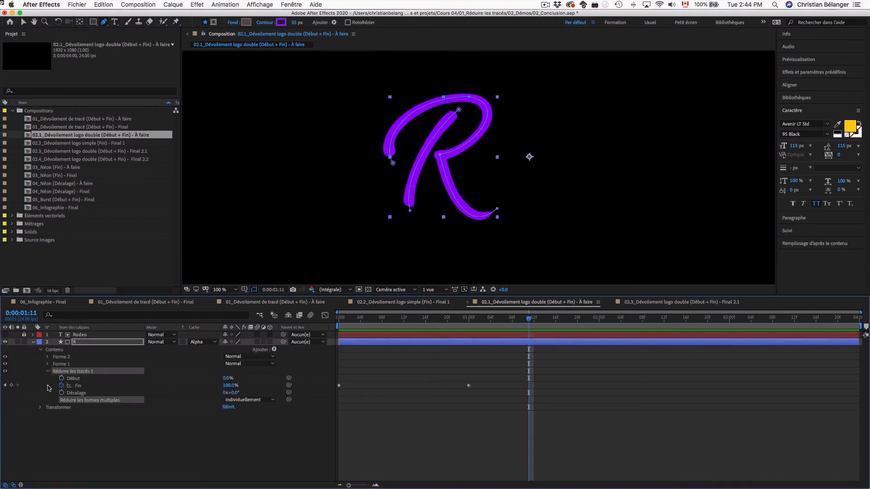
key(Return)
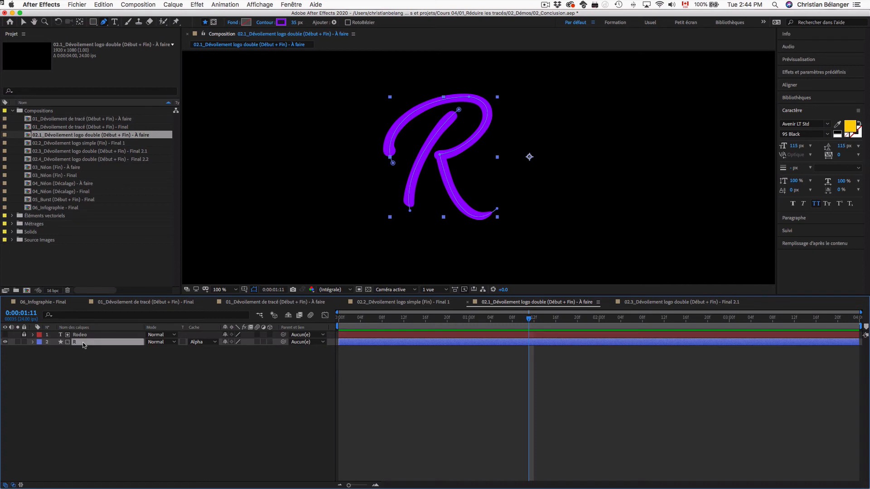
key(Return)
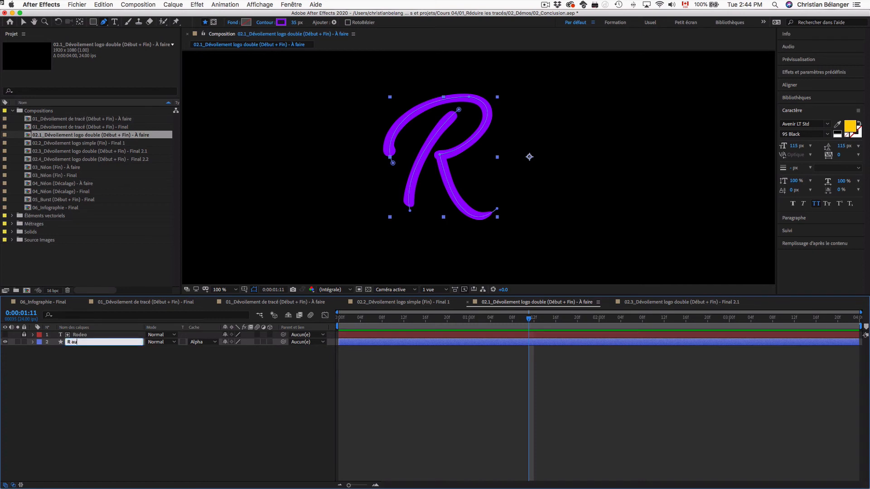
text(aubergine)
key(Return)
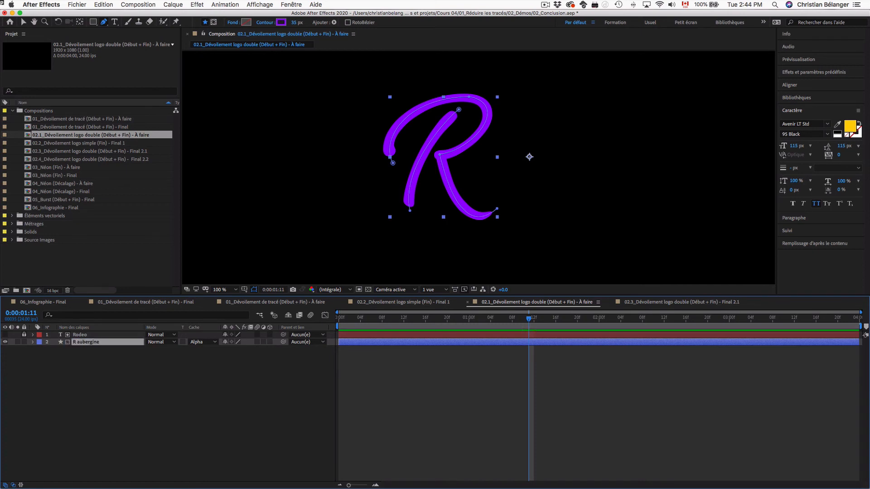
Duplicate the Rodeo and R aubergine layers together and rename the copied shape layer as R vert.
shift+click(89, 336)
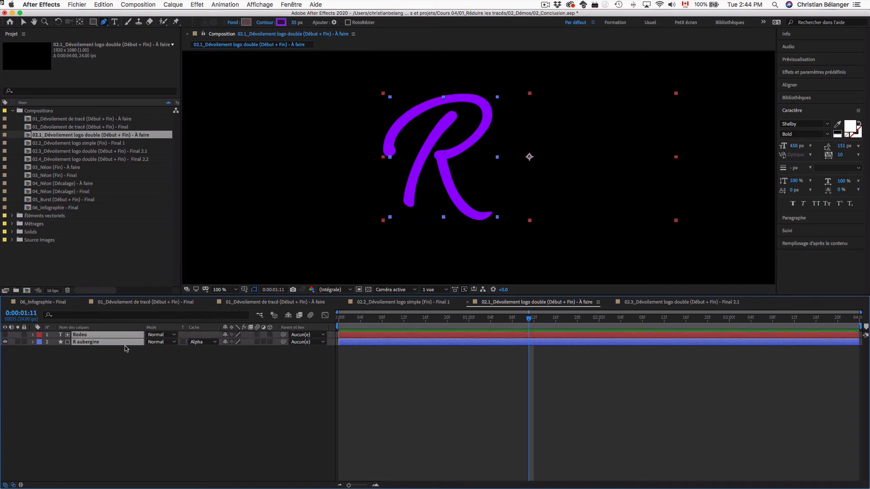
key(super+d)
click(99, 343)
key(Return)
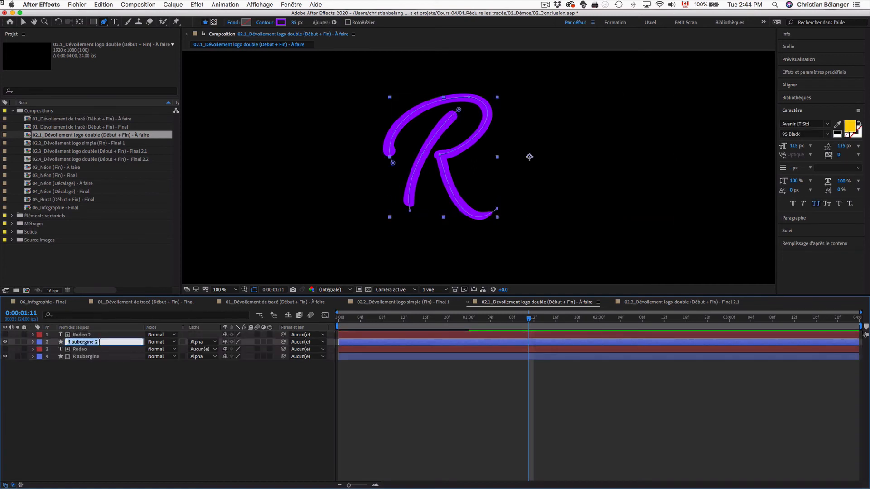
text(R vert)
key(Return)
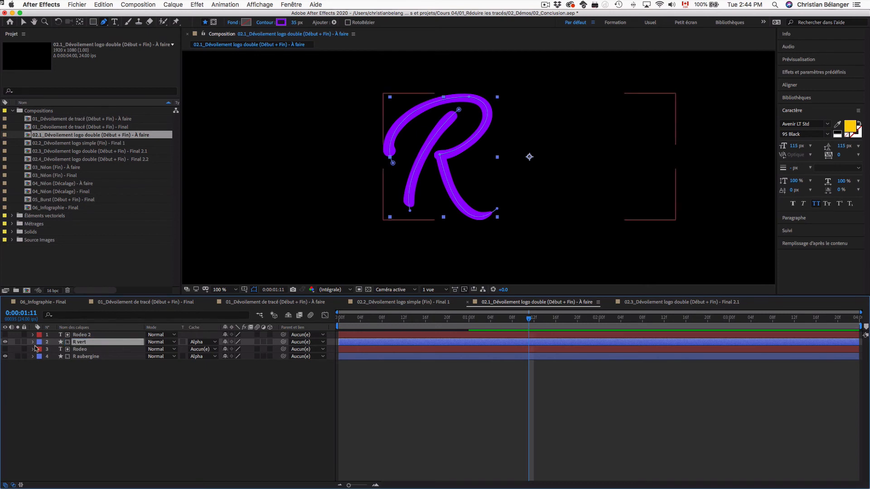
Set the Contour 1 colour of Forme 1 in the R vert layer to green 60FF00.
click(33, 343)
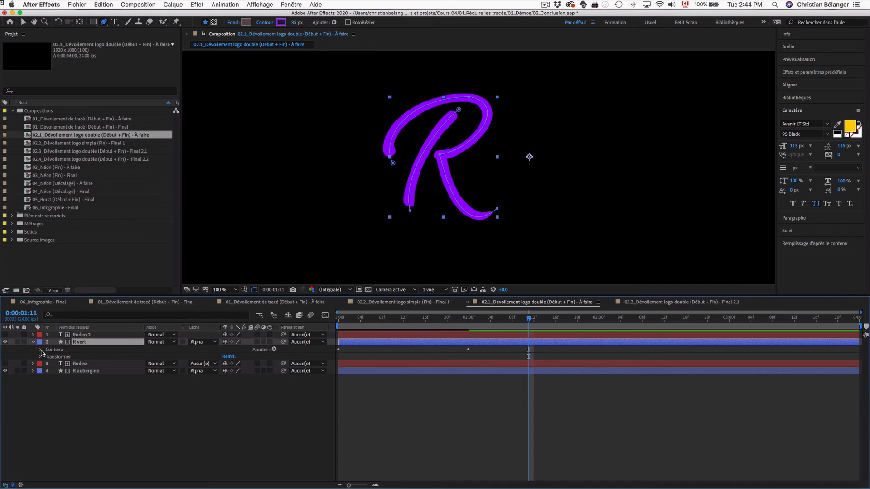
click(40, 351)
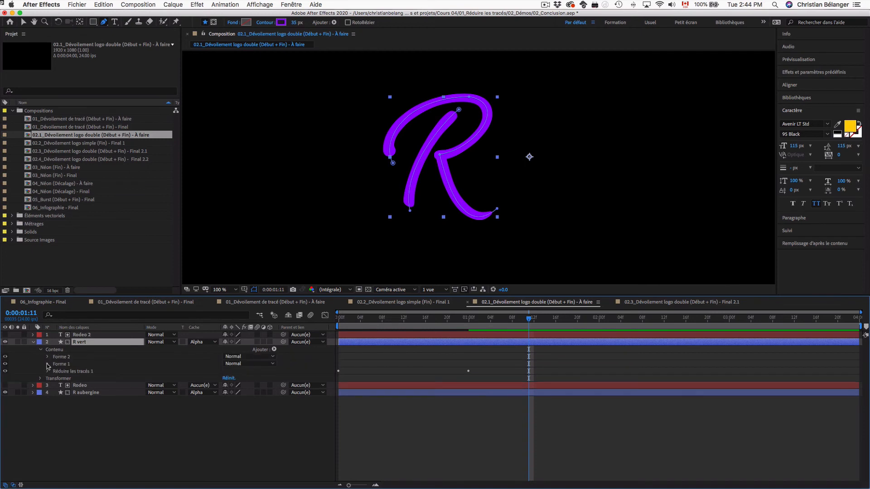
click(47, 365)
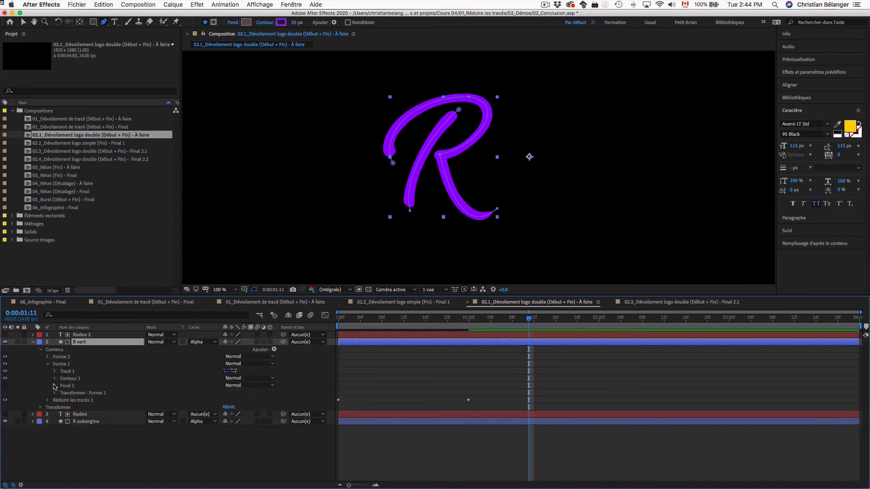
click(54, 379)
click(227, 393)
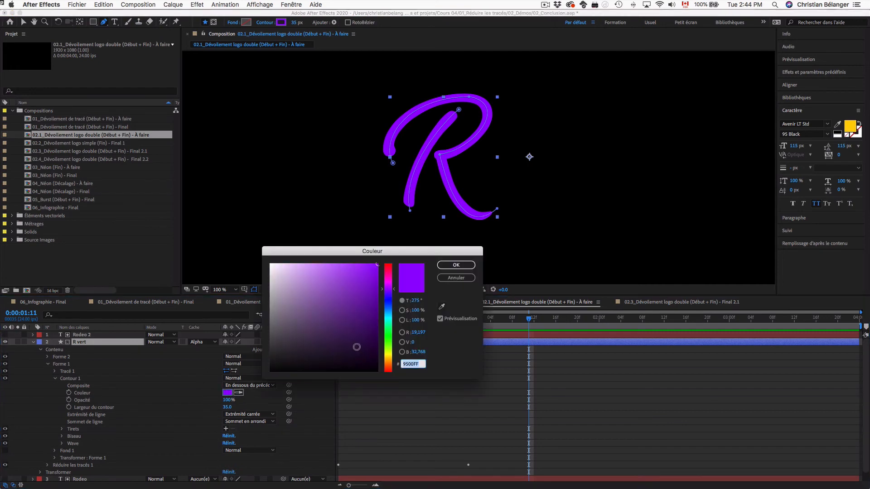
text(60FF00)
key(Return)
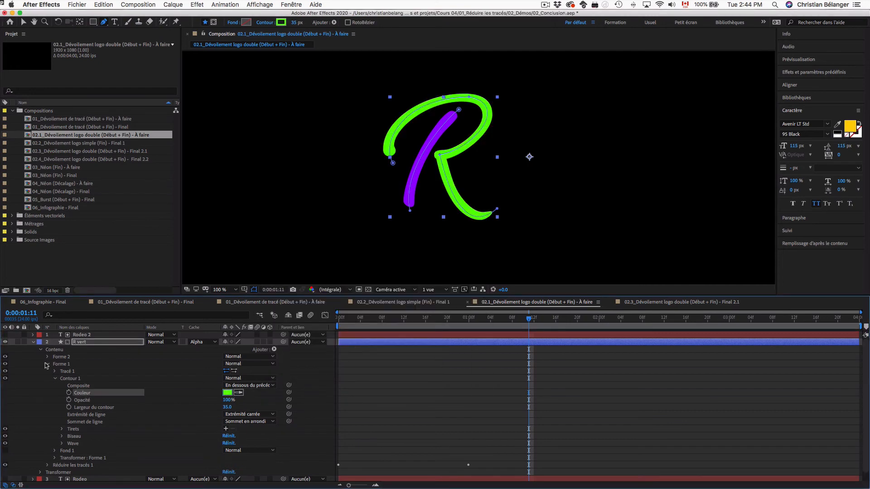
Set the Contour 1 colour of Forme 2 in the R vert layer to green 60FF00.
click(48, 363)
click(48, 357)
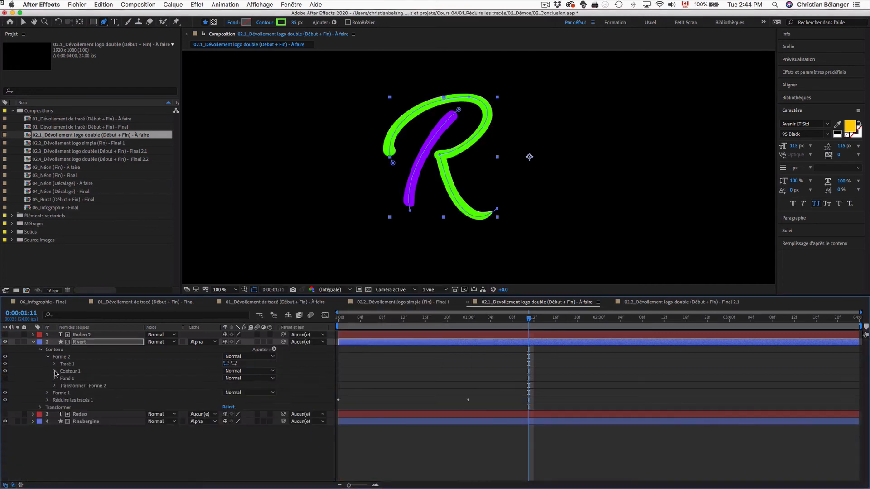
click(55, 372)
click(227, 385)
text(60FF00)
key(Return)
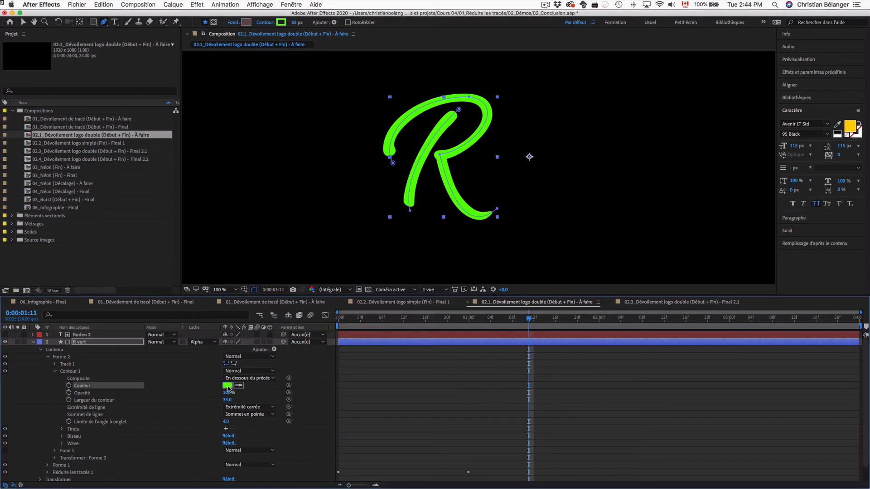
click(55, 371)
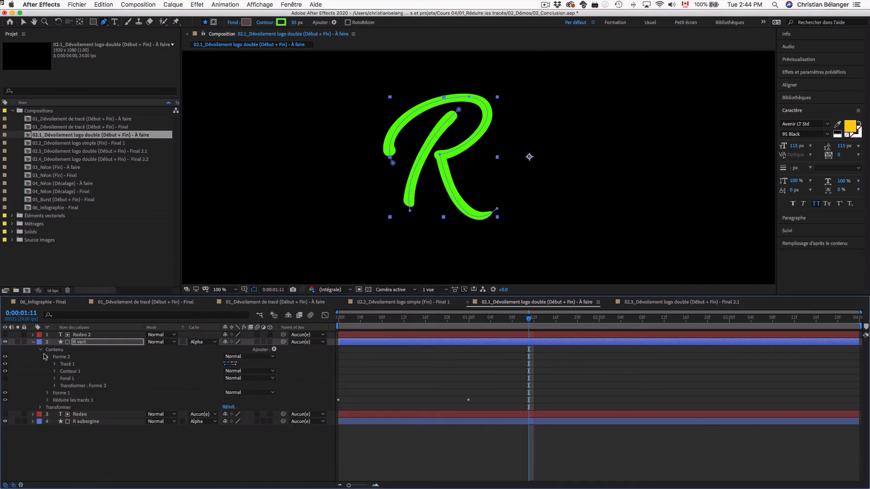
click(48, 358)
Display the Fin keyframes of R vert and R aubergine, and expand all Réduire les tracés 1 properties of R vert.
click(48, 372)
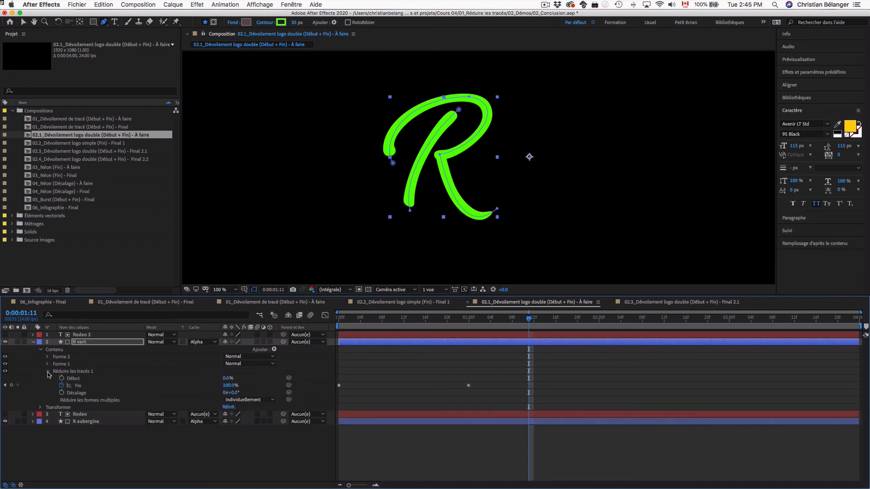
key(u)
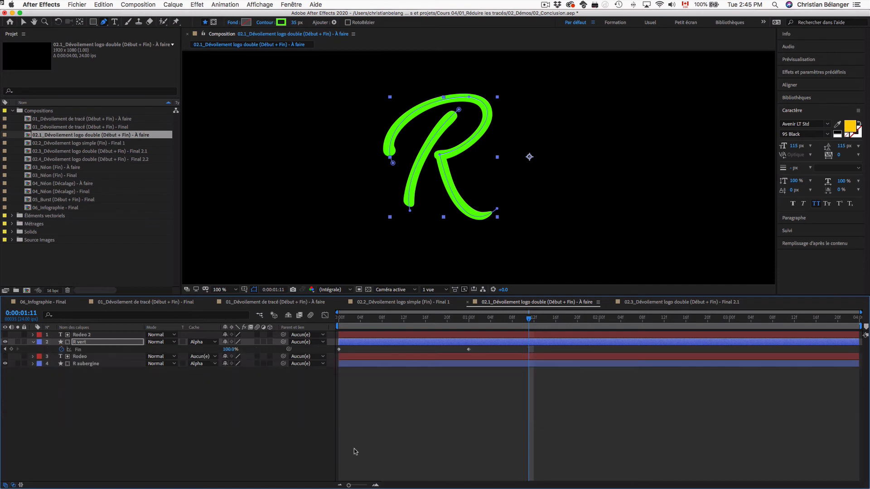
click(362, 450)
key(u)
key(u)
key(u)
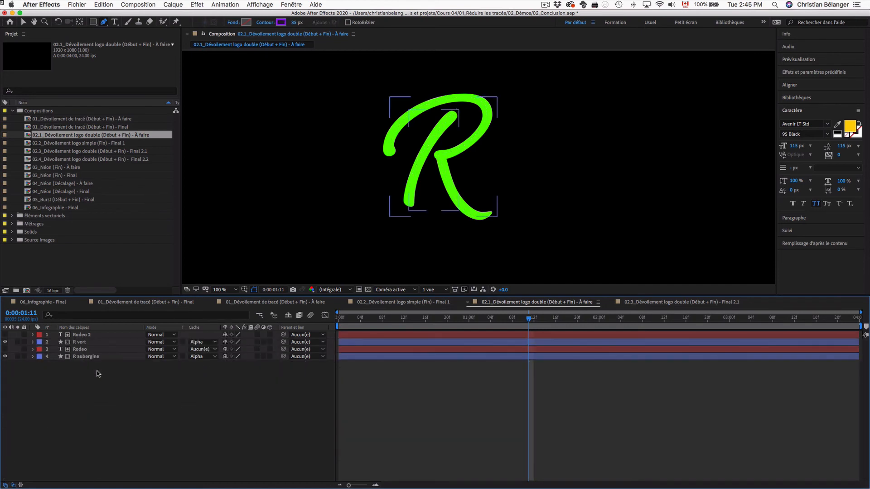
key(u)
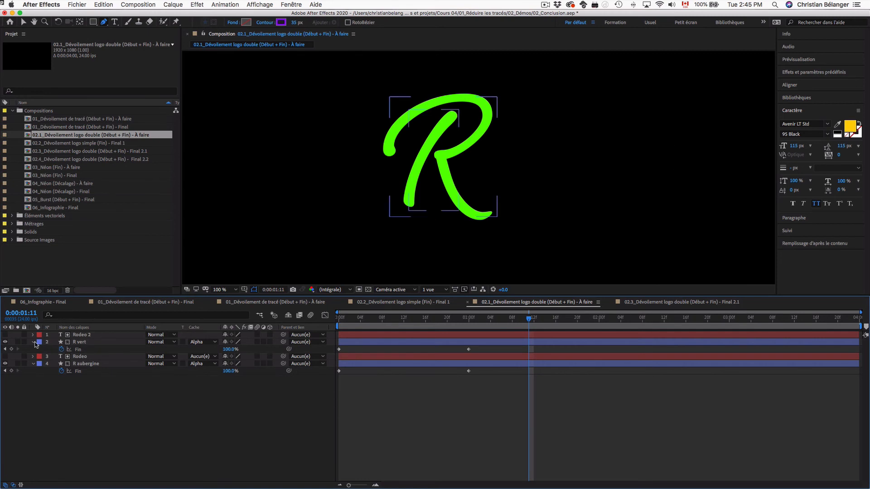
click(35, 343)
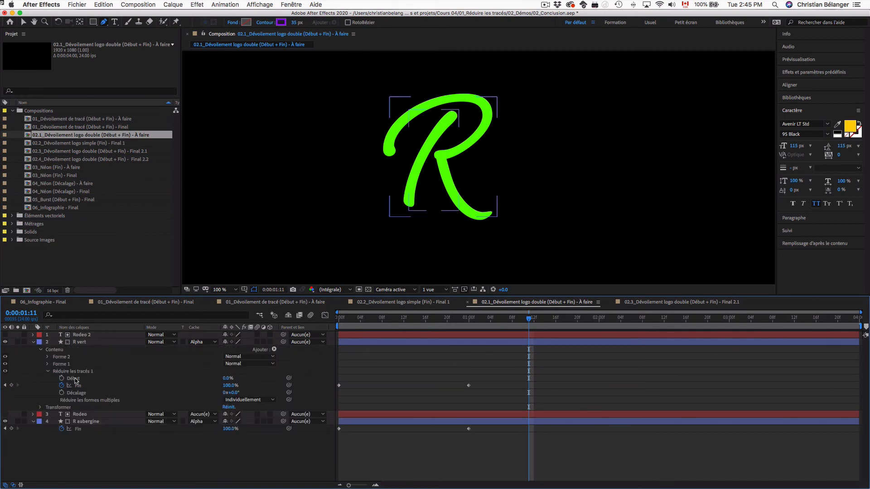
At 0:00:00:12, hide and show the R vert layer to compare it with R aubergine underneath.
drag(340, 319, 404, 319)
click(5, 343)
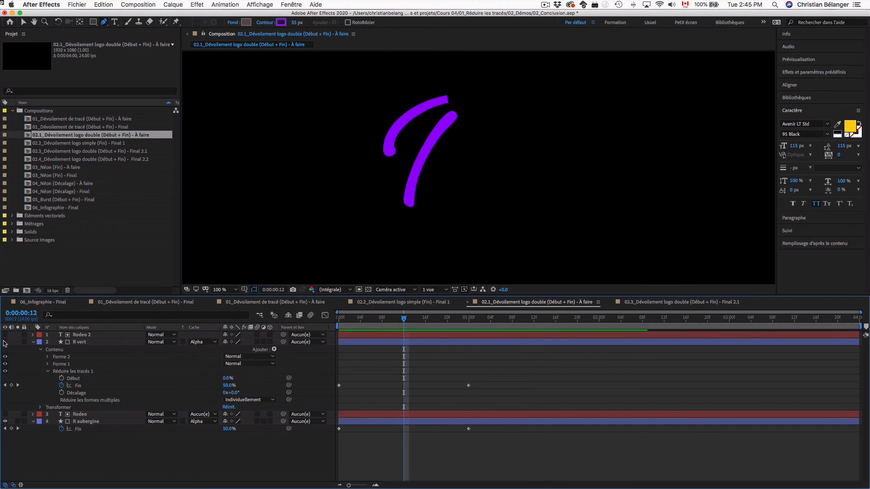
click(5, 343)
click(5, 343)
click(5, 343)
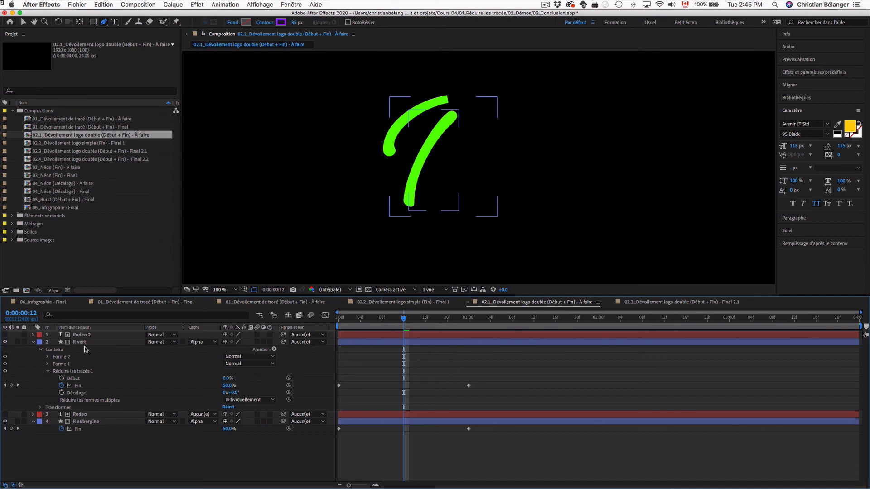
Keyframe the Début property of R vert's Réduire les tracés 1 from 0% at 0:00:01:00 to 100% at 0:00:02:00.
drag(381, 319, 469, 322)
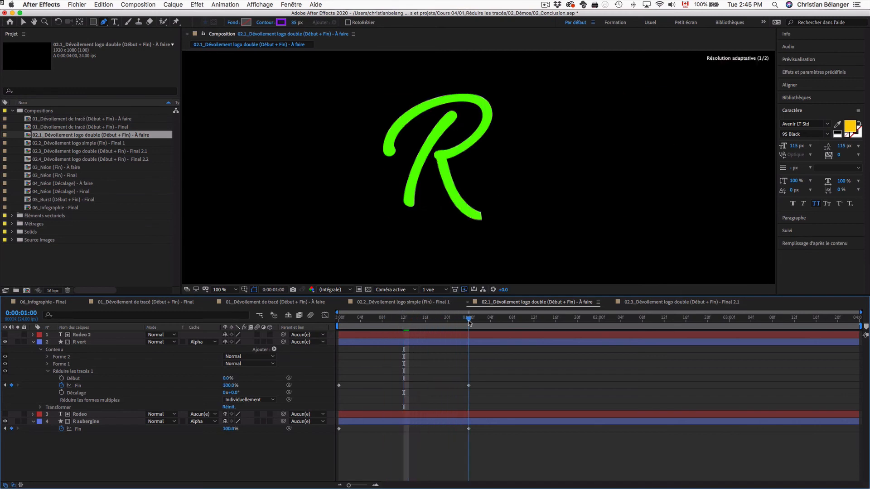
click(71, 379)
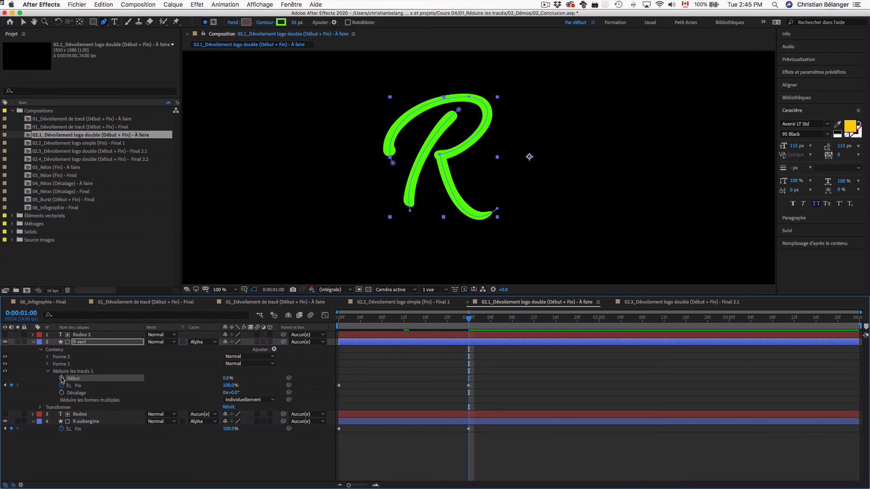
click(62, 379)
drag(553, 320, 598, 320)
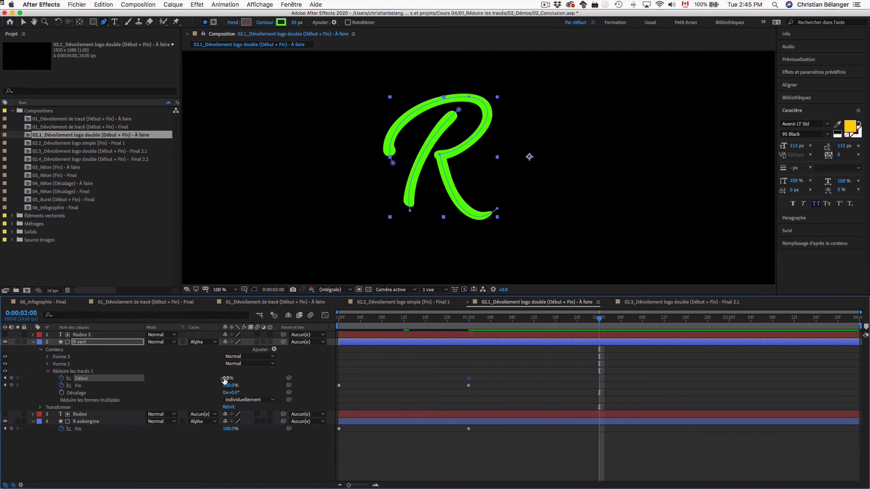
drag(224, 380, 321, 380)
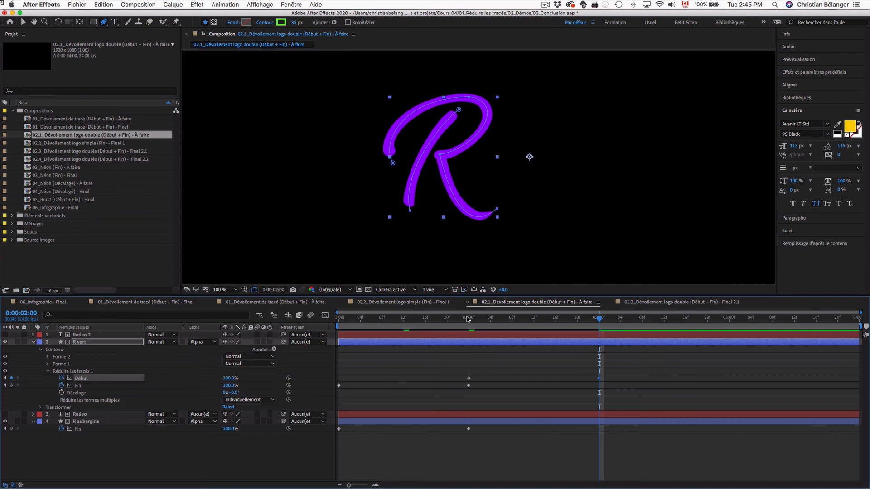
Check the midpoint of the colour change and shift both R vert Début keyframes earlier, so the first sits at about frame 10.
mouse_move(469, 320)
mouse_down()
mouse_move(577, 324)
mouse_move(534, 329)
mouse_up()
drag(449, 363, 610, 388)
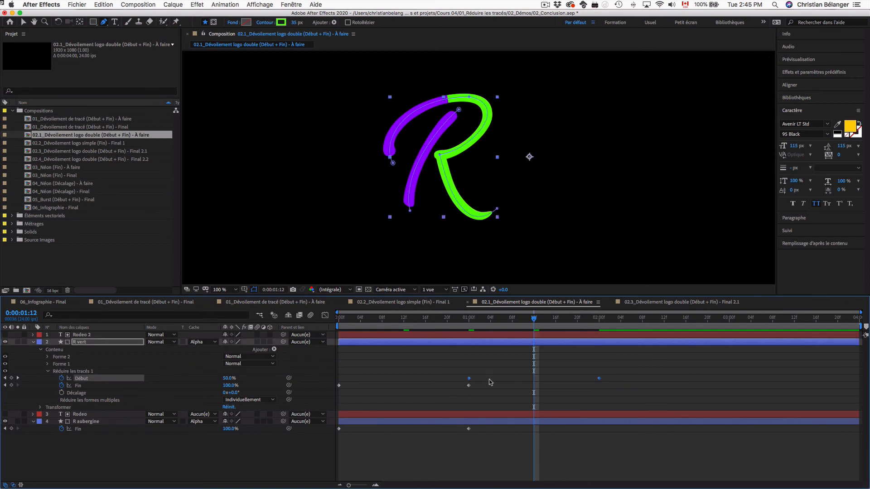
drag(469, 379, 393, 379)
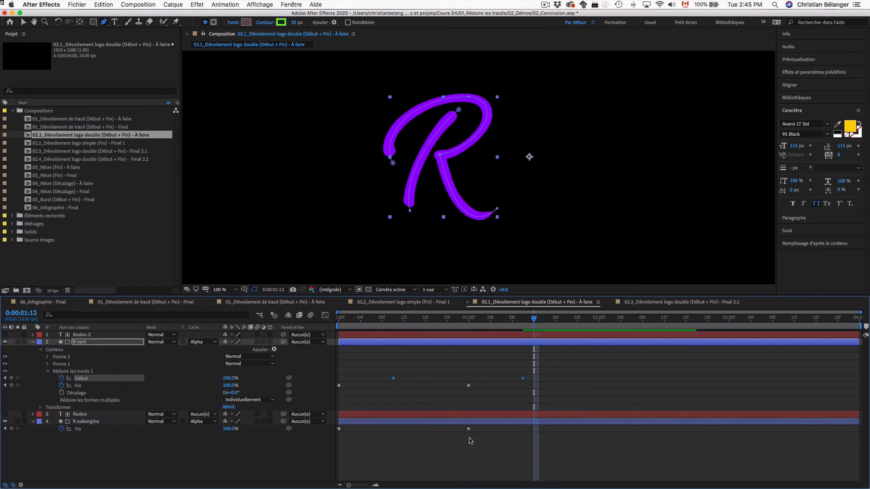
Apply Easy Ease to all Début and Fin keyframes of R vert and R aubergine, and preview the two-colour reveal from the start.
drag(497, 444, 316, 365)
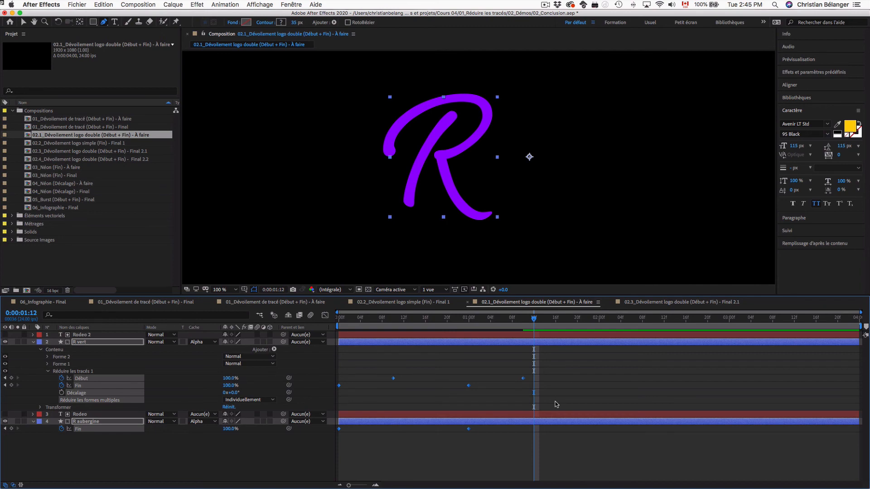
key(Home)
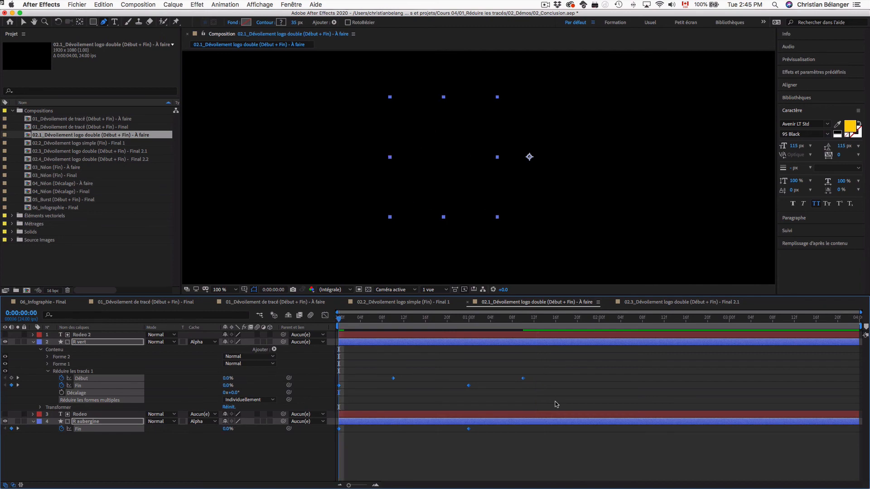
key(F9)
key(space)
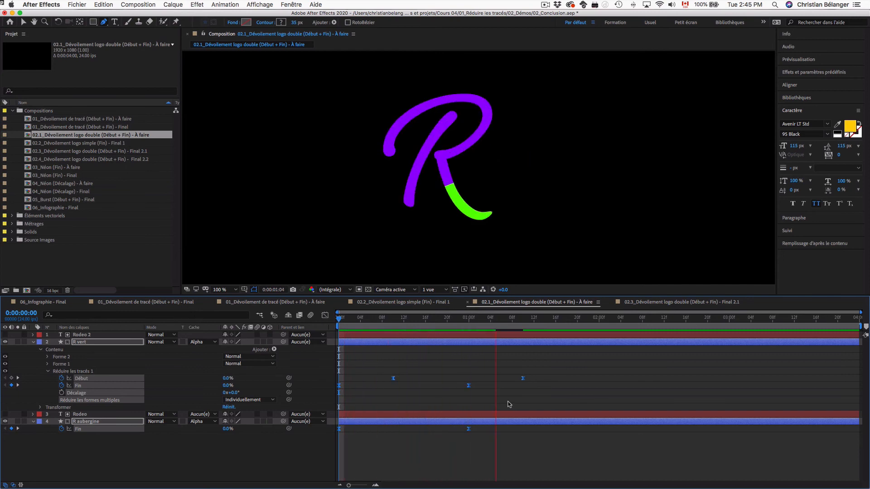
key(space)
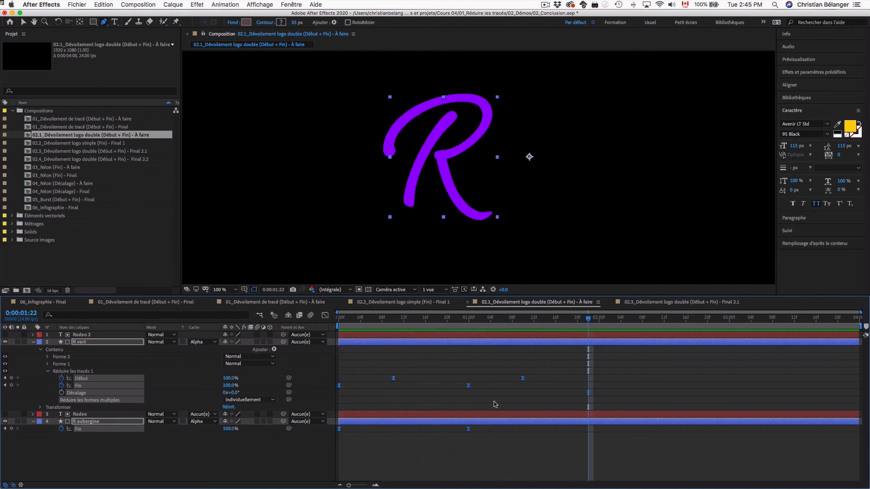
key(space)
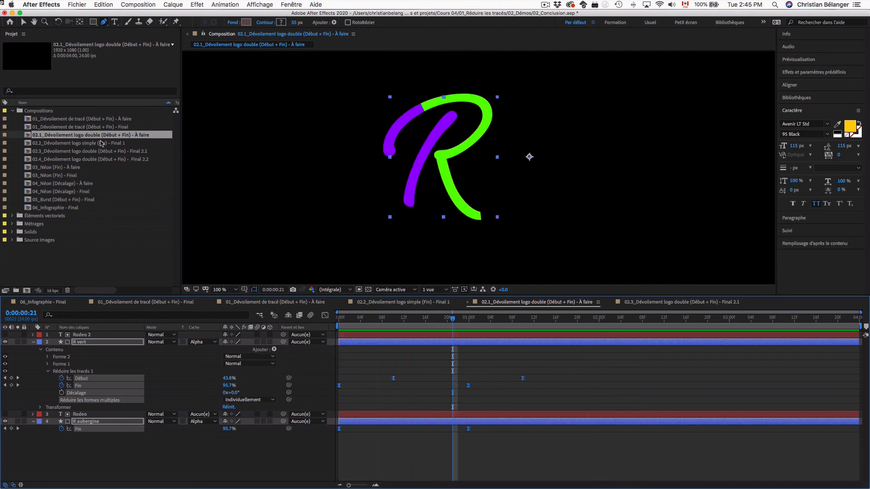
Open composition 03_Néon (Fin) - Final and preview its neon sign animation.
double_click(67, 175)
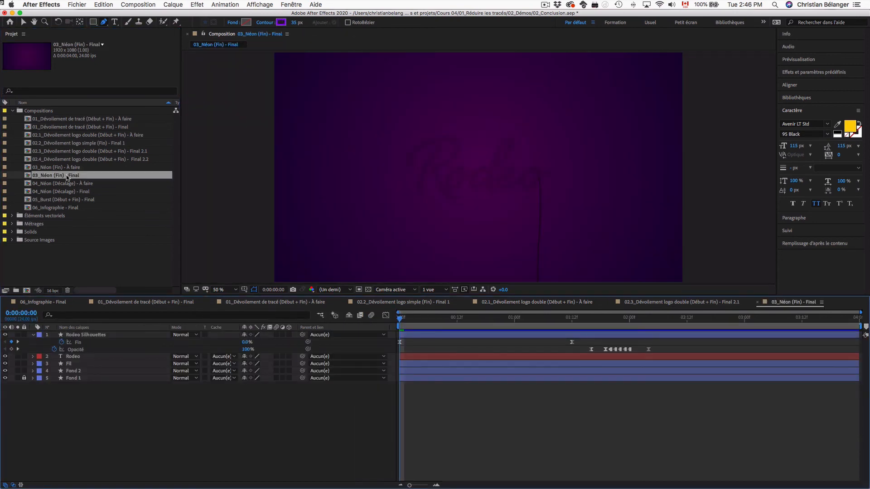
key(space)
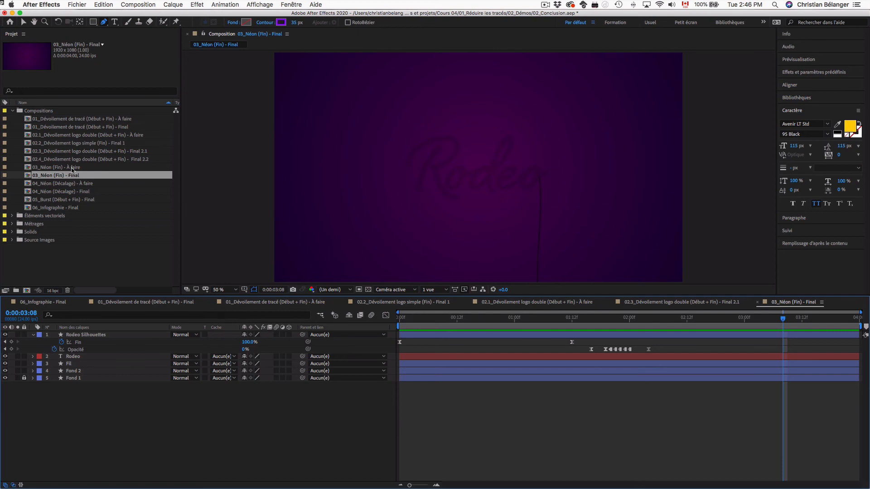
Open composition 03_Néon (Fin) - À faire and hide the Rodeo Silhouettes and Rodeo layers.
double_click(72, 168)
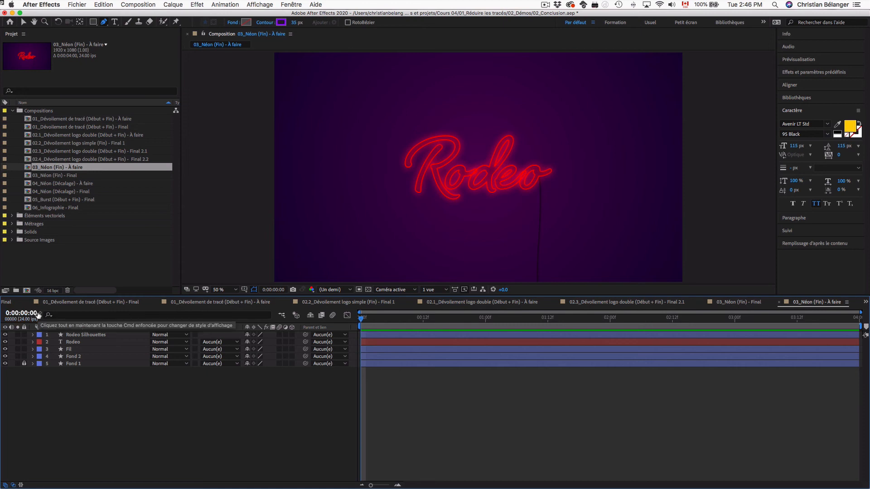
click(82, 335)
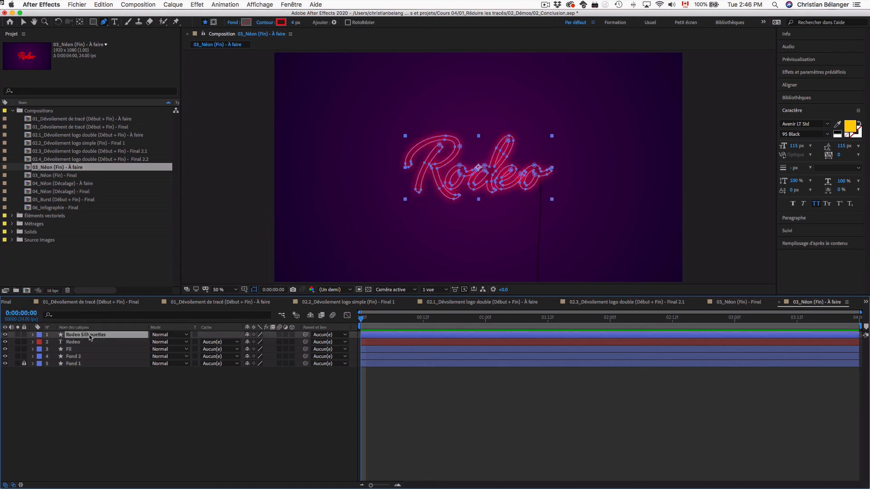
click(5, 335)
click(50, 400)
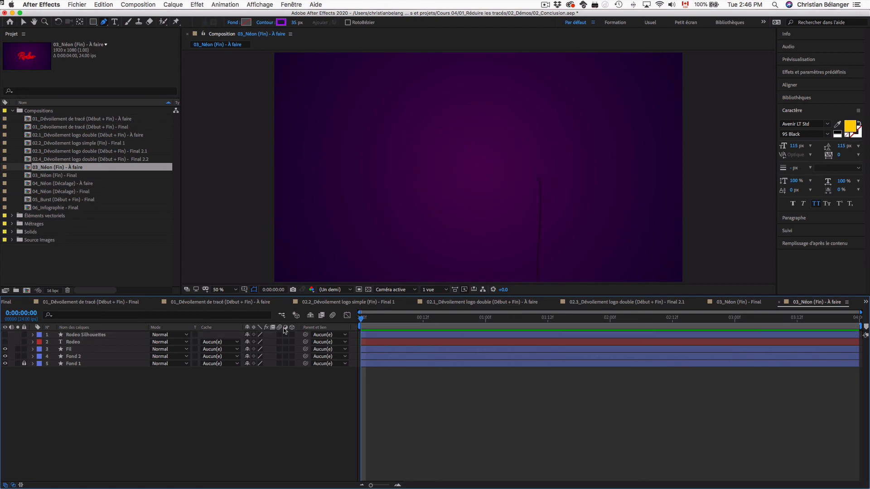
Create a text layer reading ALLO in the upper-left area of the composition and nudge it slightly down and right.
key(super+t)
click(375, 137)
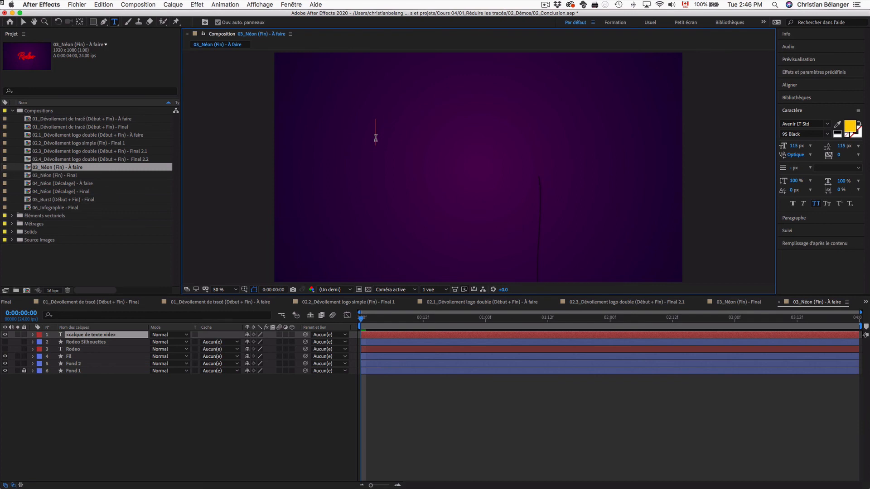
text(ALLO)
key(Escape)
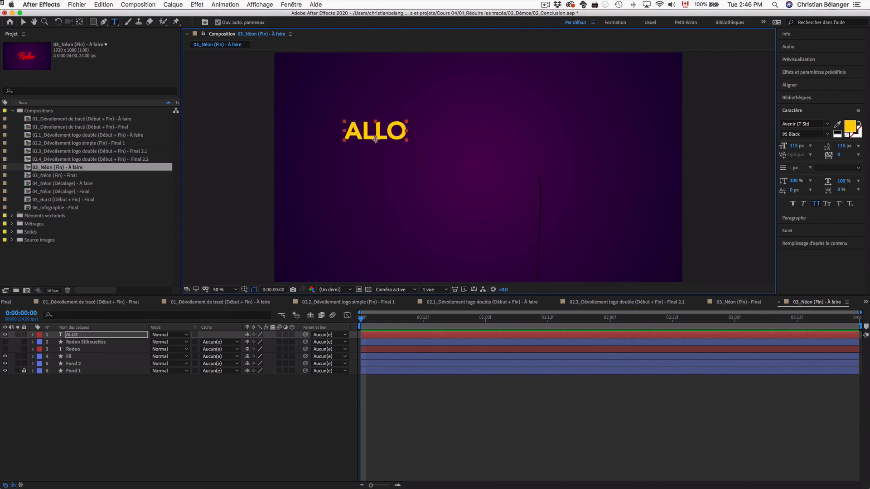
key(v)
drag(397, 138, 408, 147)
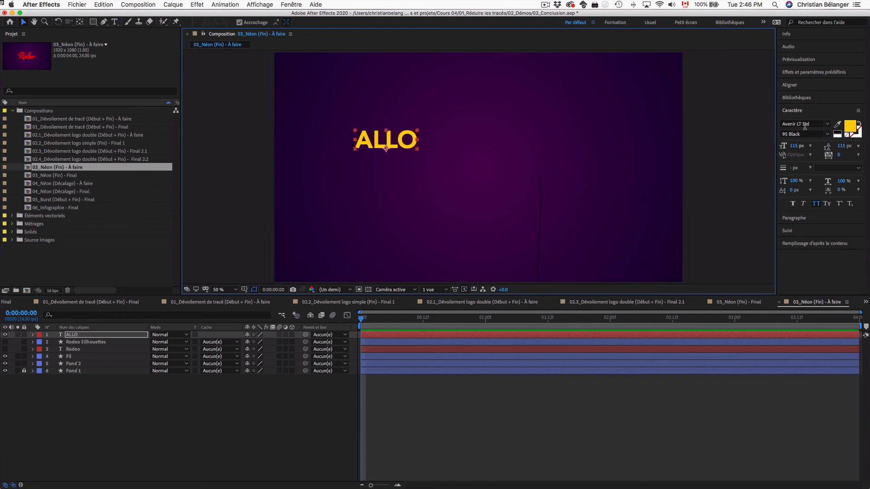
Swap the ALLO text's fill and stroke so only a yellow outline remains, and set the stroke width to 2 px.
click(860, 125)
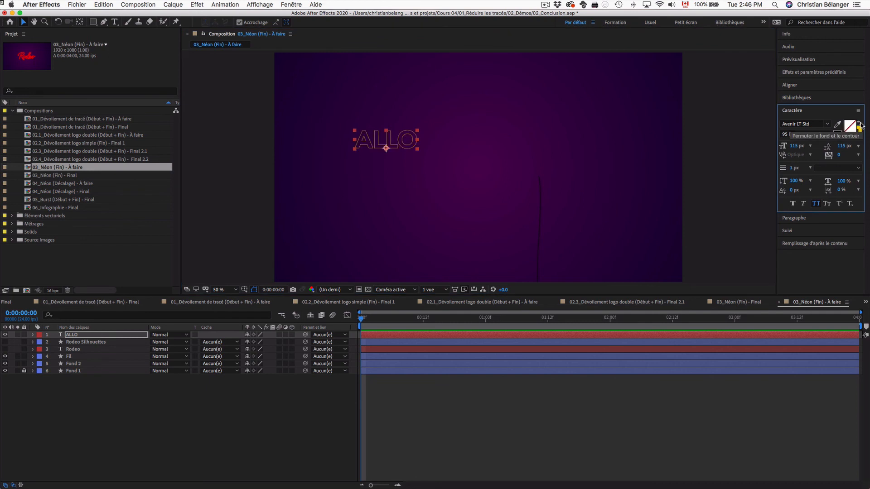
click(793, 168)
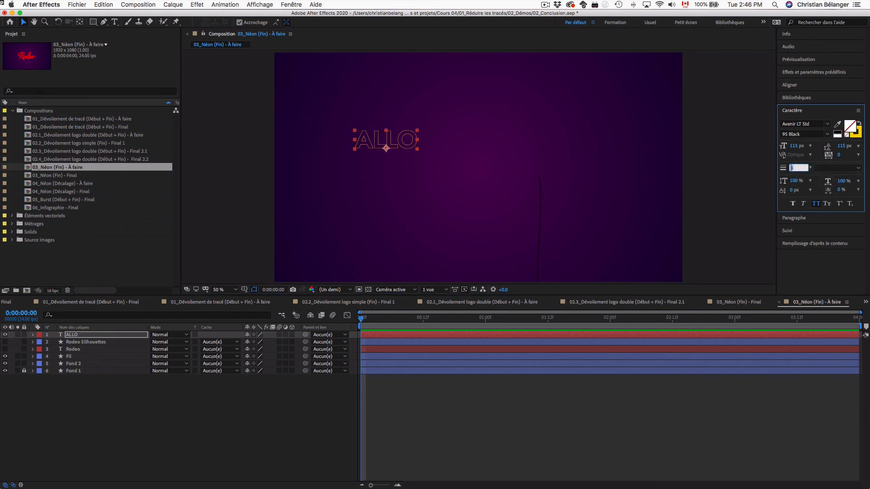
text(2)
key(Return)
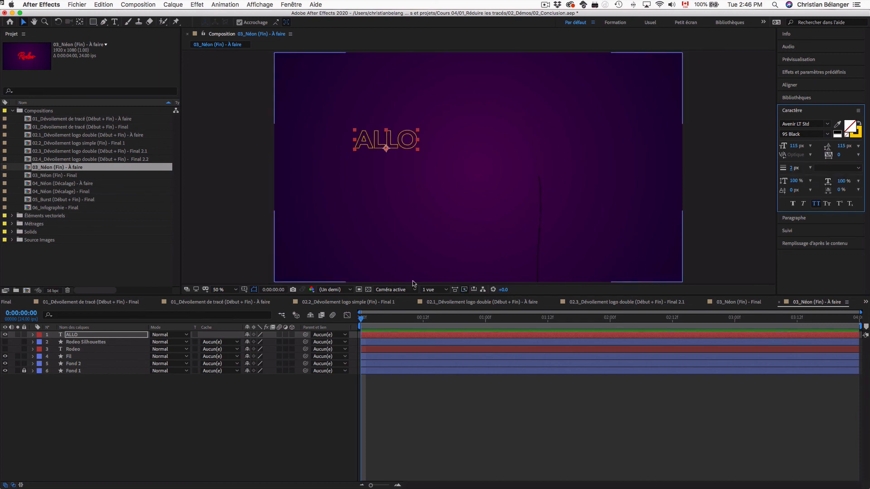
Create shapes from the ALLO text layer (Créer des formes à partir du texte).
right_click(93, 335)
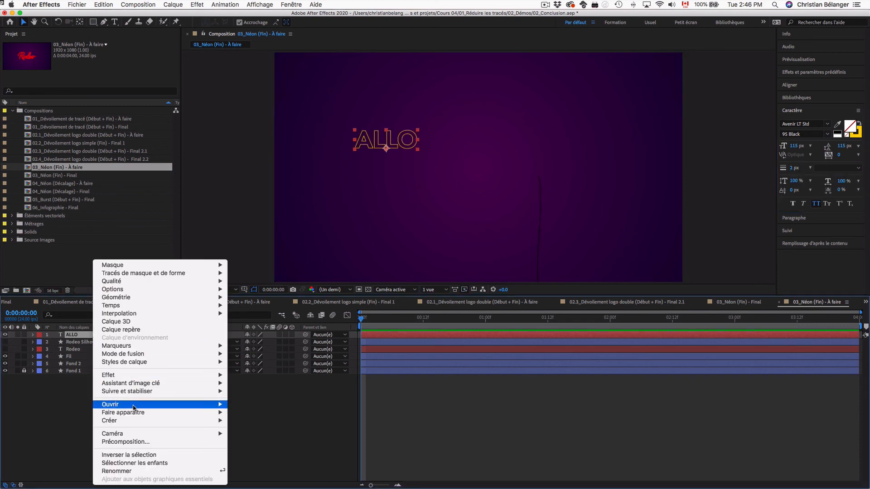
mouse_move(206, 421)
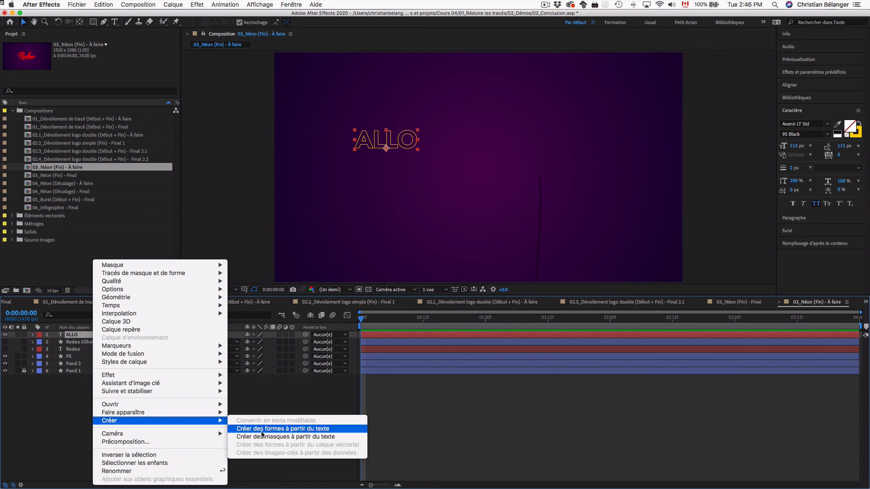
click(262, 430)
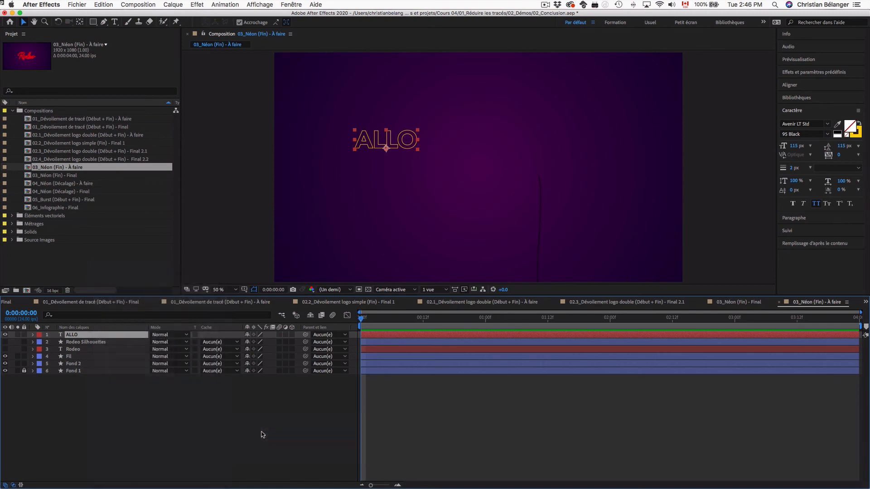
Expand the contents of the ALLO Silhouettes layer and select its letter groups one by one to examine how the text was split.
click(236, 431)
click(33, 335)
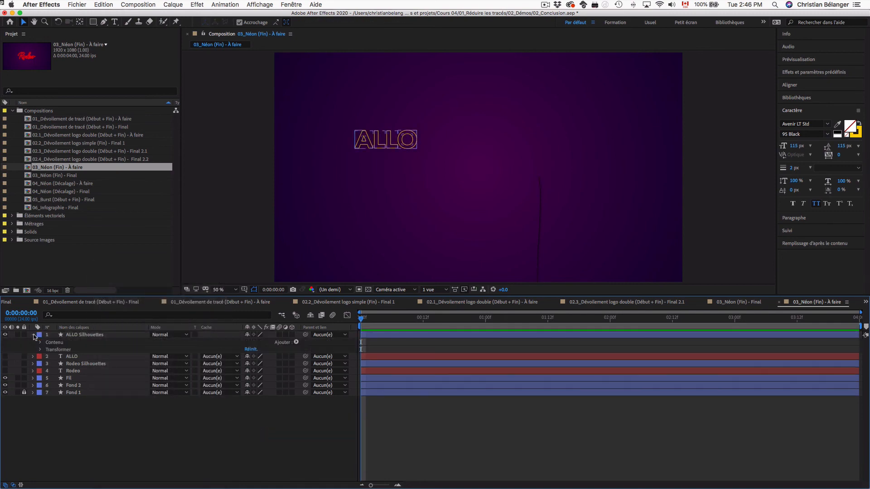
click(41, 342)
click(59, 357)
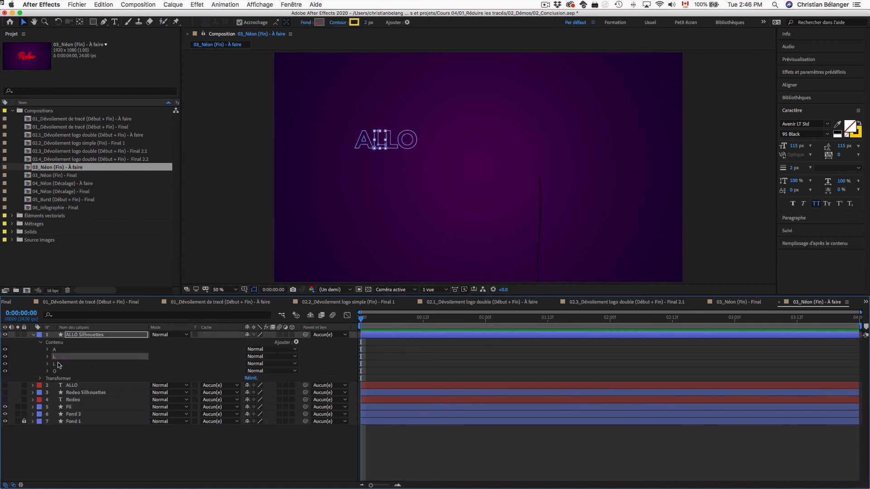
click(59, 364)
click(60, 371)
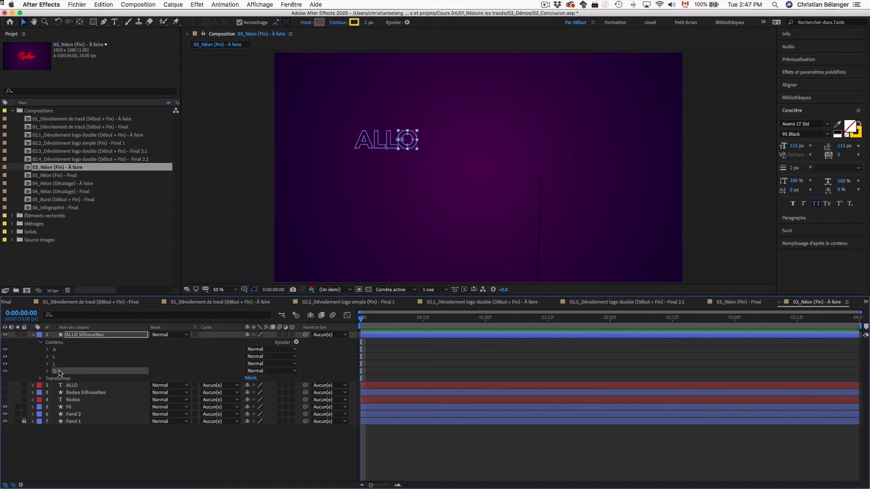
Delete the ALLO Silhouettes shape layer together with the ALLO text layer.
click(98, 336)
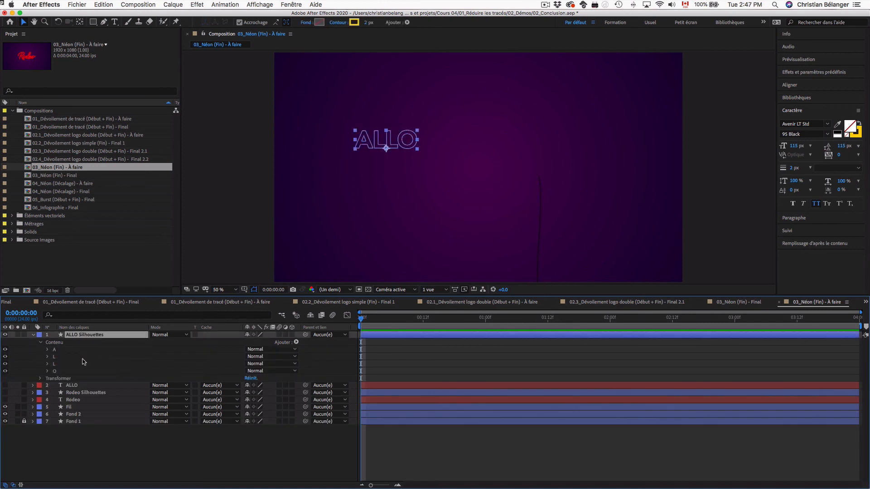
shift+click(72, 385)
key(Delete)
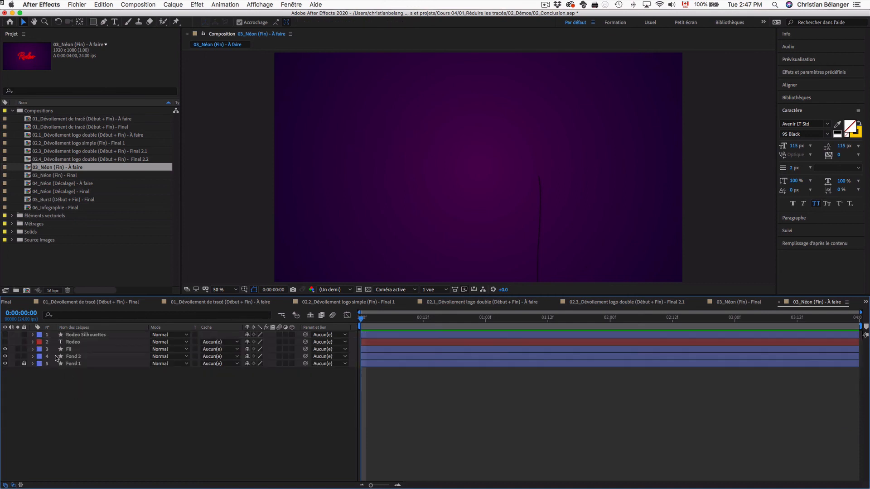
Show the Rodeo Silhouettes and Rodeo layers again and review each letter group inside the Rodeo Silhouettes contents.
click(5, 335)
click(64, 335)
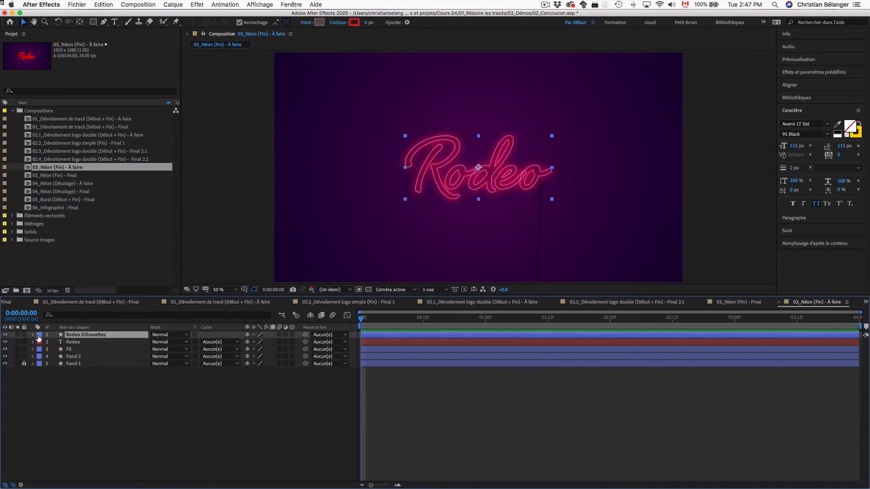
click(34, 335)
click(39, 343)
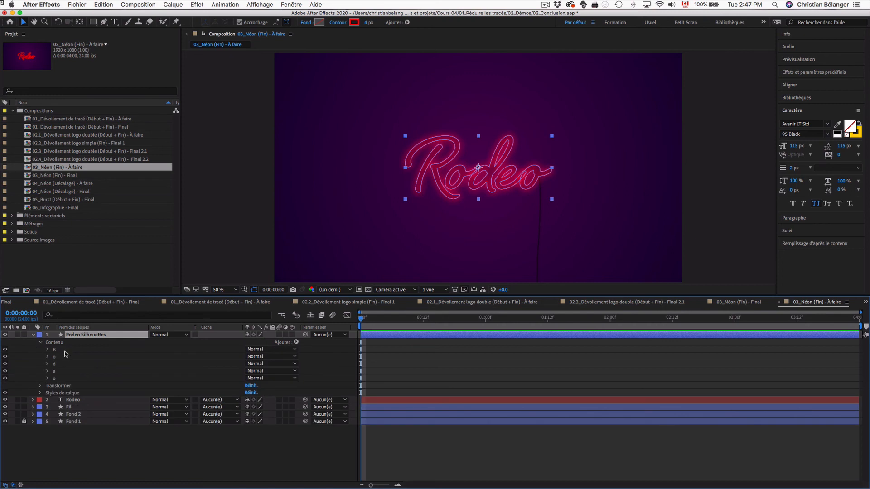
click(57, 349)
click(57, 357)
click(58, 363)
click(60, 371)
click(59, 378)
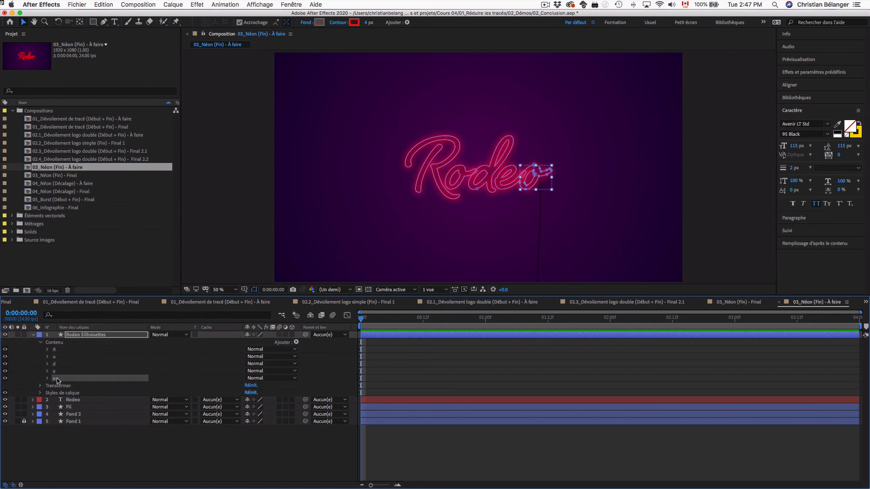
Add Réduire les tracés to the whole contents of Rodeo Silhouettes and set its Fin to 0%.
click(64, 343)
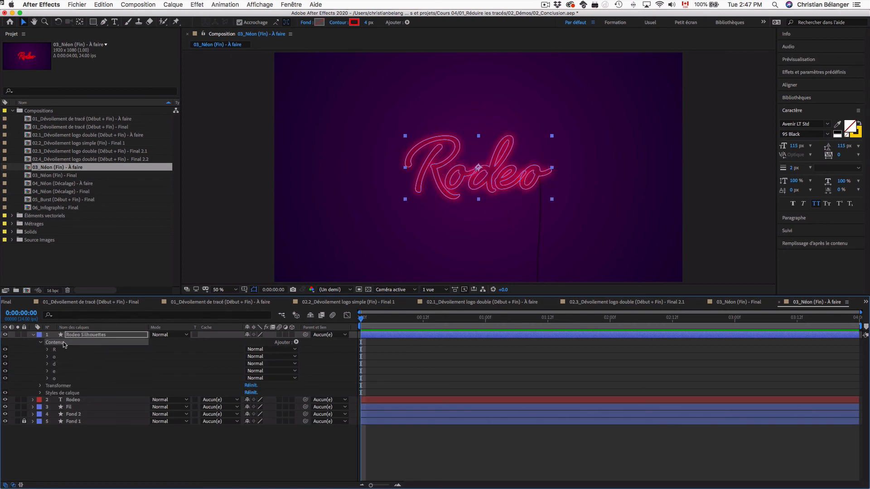
click(297, 342)
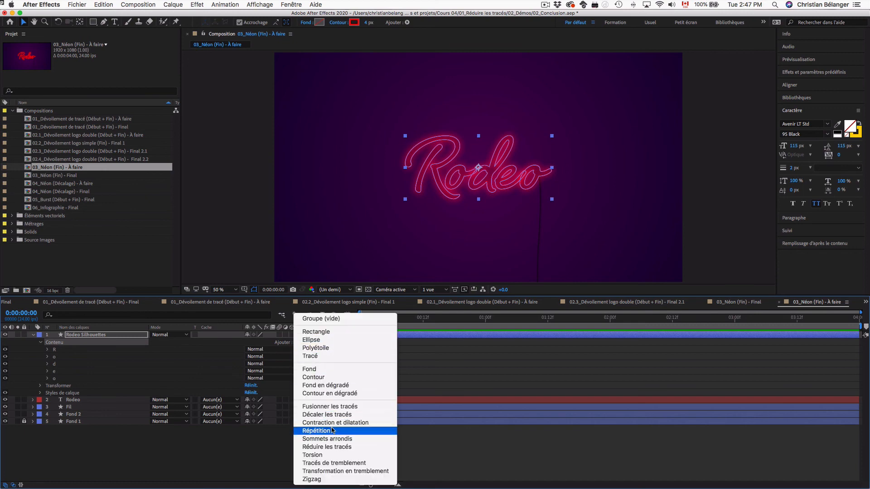
click(333, 447)
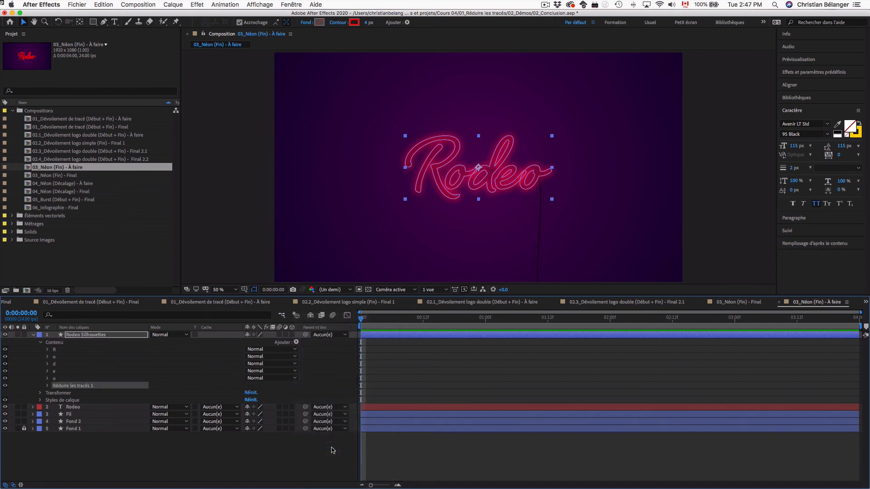
click(47, 385)
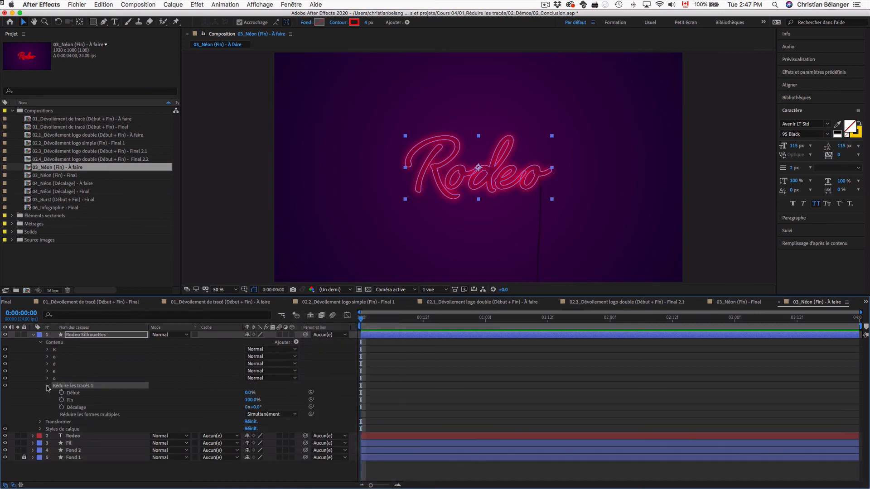
drag(252, 401, 135, 406)
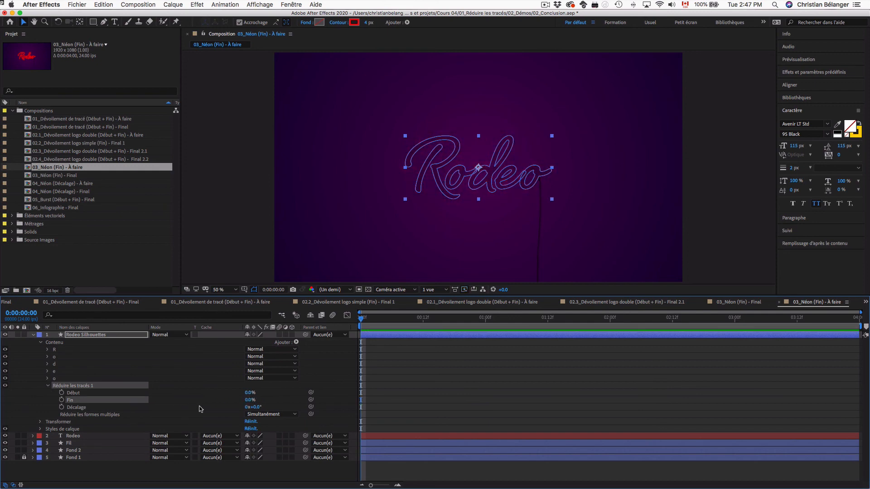
click(231, 477)
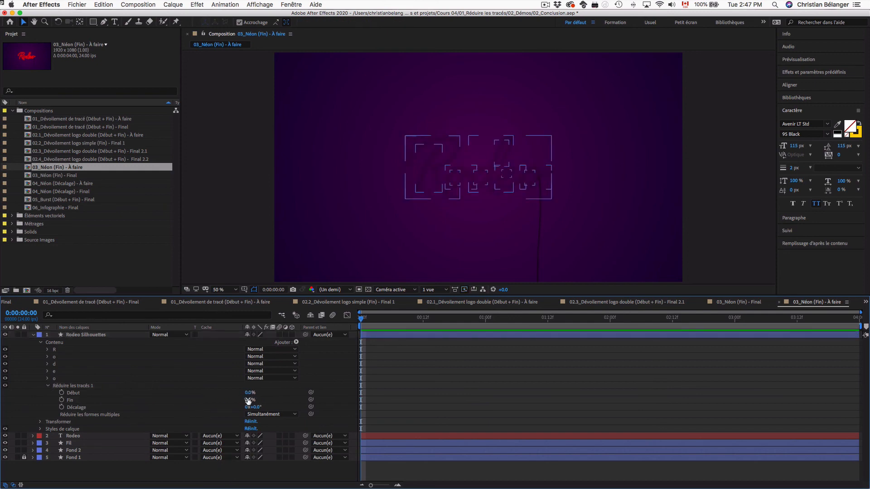
mouse_move(250, 400)
mouse_down()
mouse_move(294, 402)
mouse_move(116, 409)
mouse_up()
Set Réduire les formes multiples to Individuellement and keyframe Fin from 0% at 0:00:00:00 to 100% at 0:00:01:00.
click(268, 414)
click(272, 431)
click(62, 400)
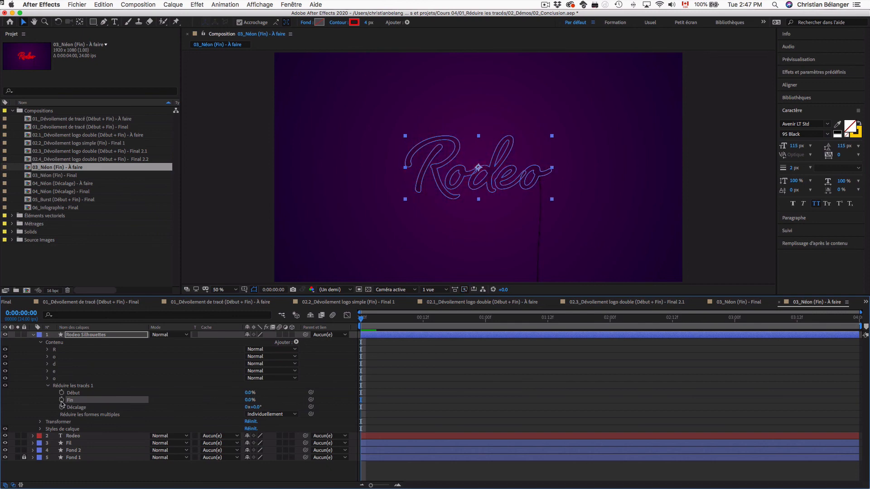
click(481, 318)
drag(252, 400, 333, 401)
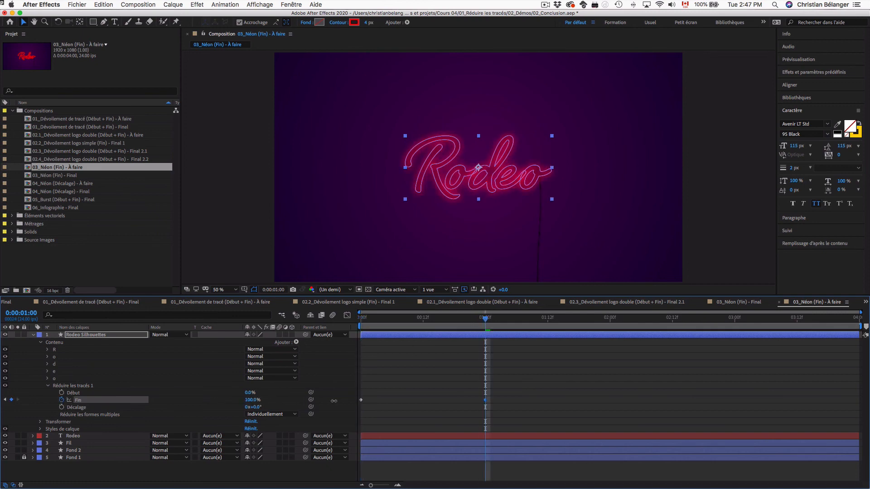
Preview the Rodeo reveal and scrub through its first frames to examine where the R's outline starts drawing.
key(space)
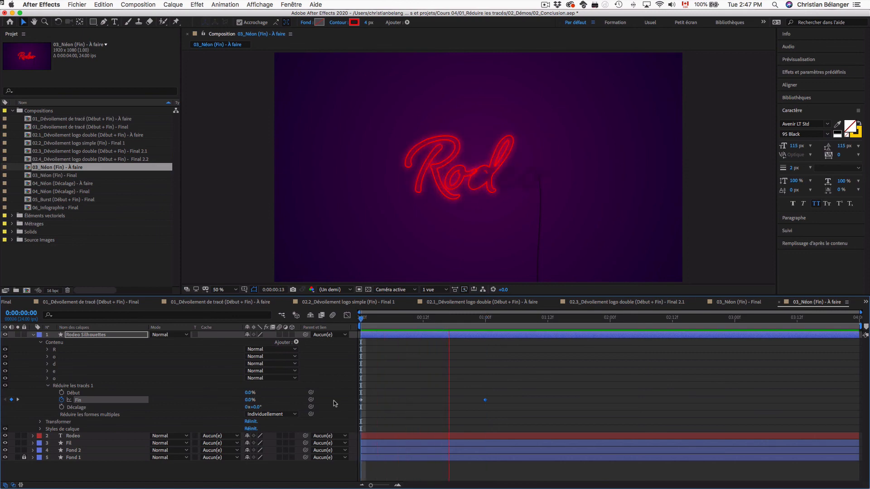
key(space)
click(386, 318)
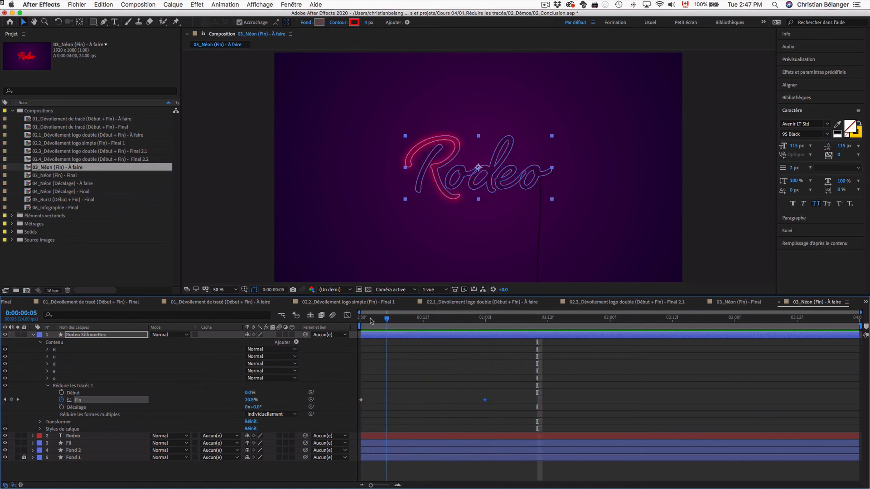
drag(370, 321, 353, 320)
key(period)
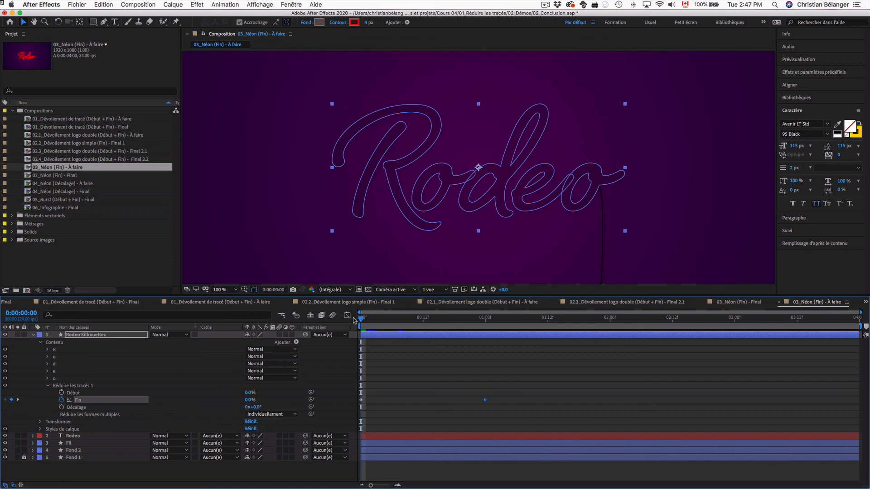
drag(361, 320, 370, 316)
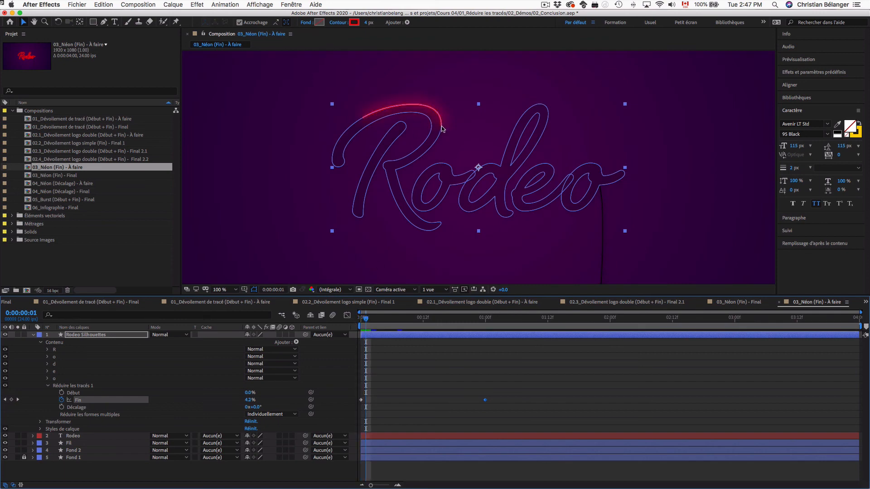
mouse_move(366, 319)
mouse_down()
mouse_move(387, 320)
mouse_move(371, 322)
mouse_up()
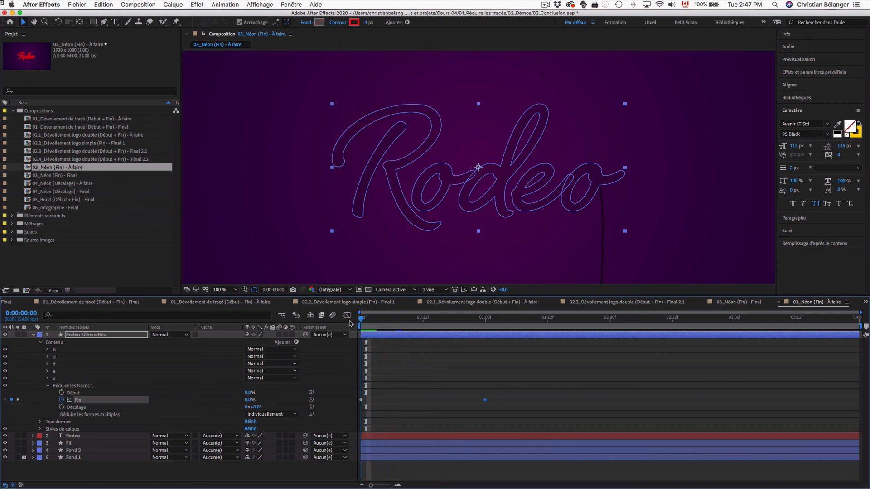
drag(360, 320, 380, 322)
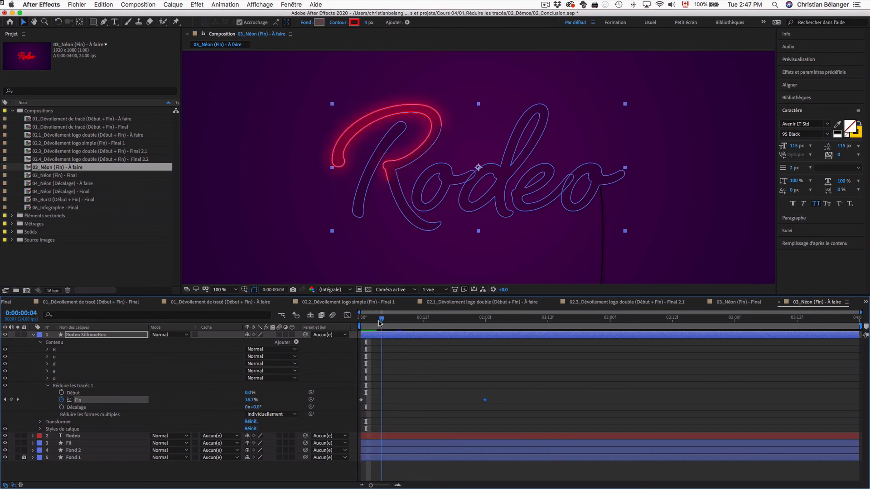
Make the vertex at the tip of the R's lower-right leg the path's first vertex (Définir le premier sommet).
click(399, 162)
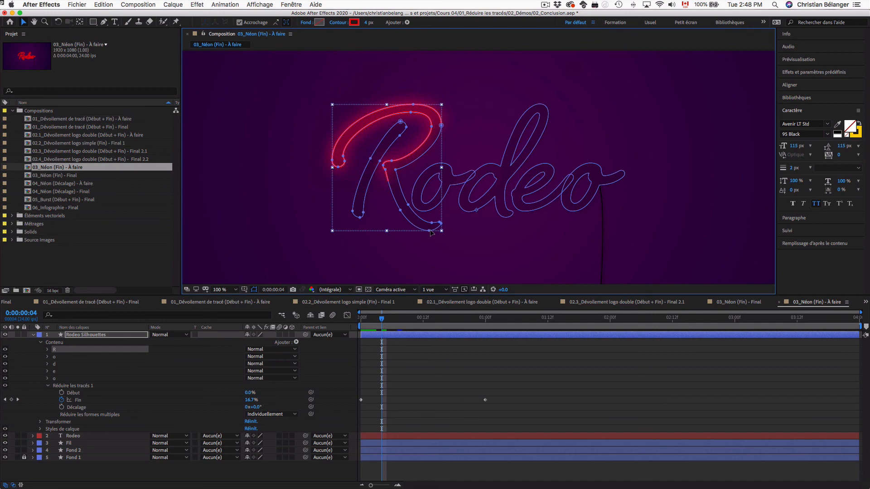
click(440, 223)
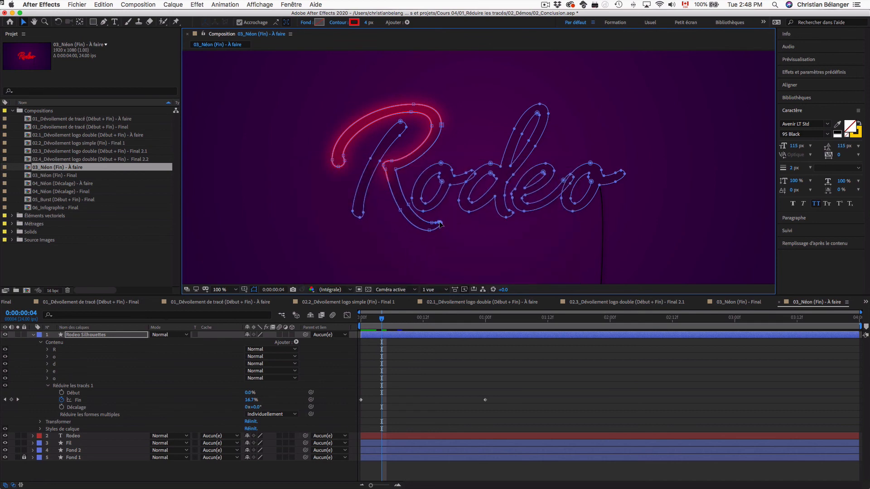
right_click(440, 223)
mouse_move(458, 255)
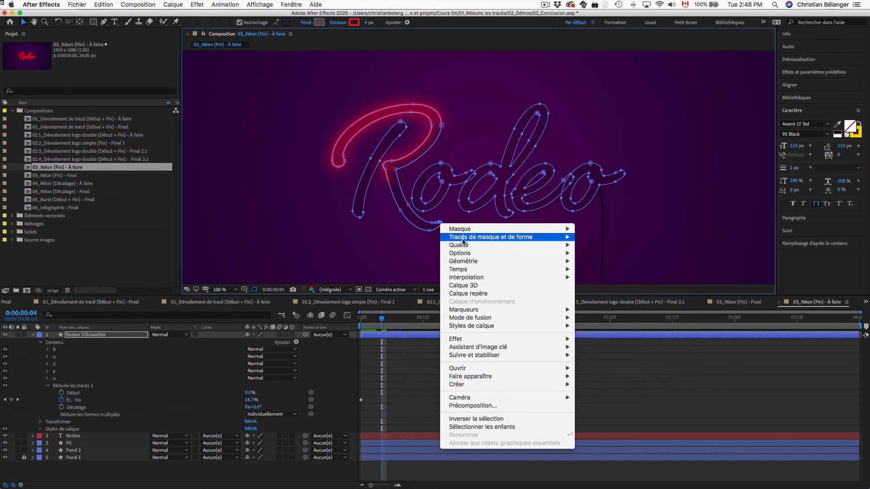
mouse_move(464, 238)
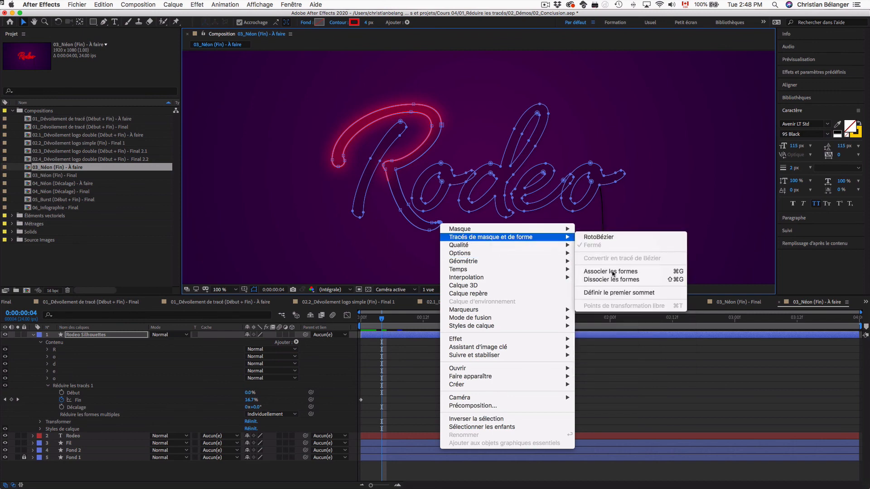
click(611, 295)
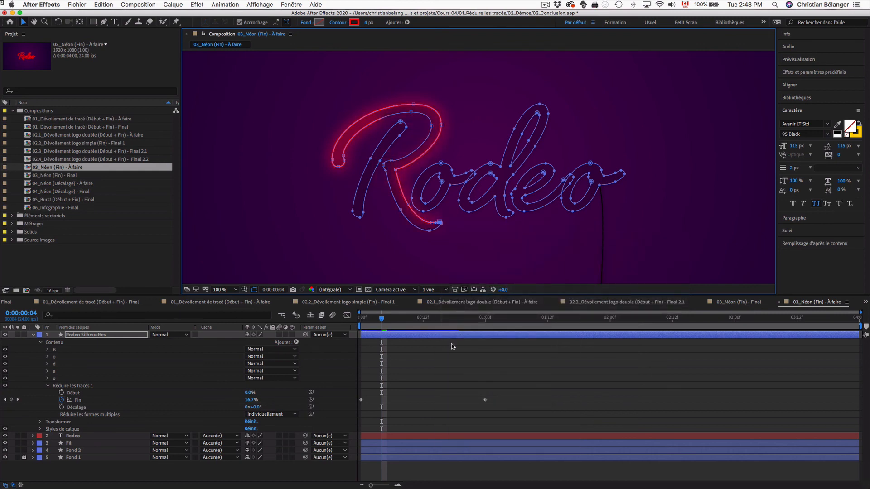
Play the Rodeo neon reveal from the first frame to check the R's new starting point.
mouse_move(381, 319)
mouse_down()
mouse_move(352, 319)
mouse_move(460, 320)
mouse_move(350, 320)
mouse_up()
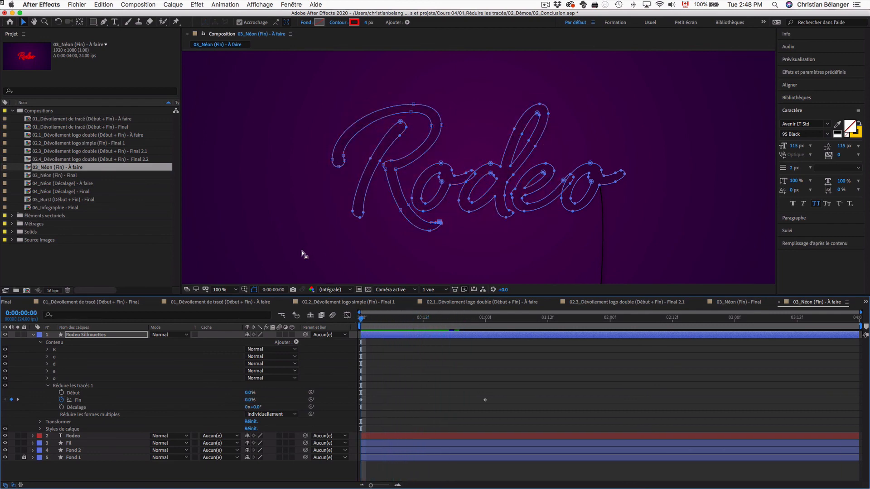
key(space)
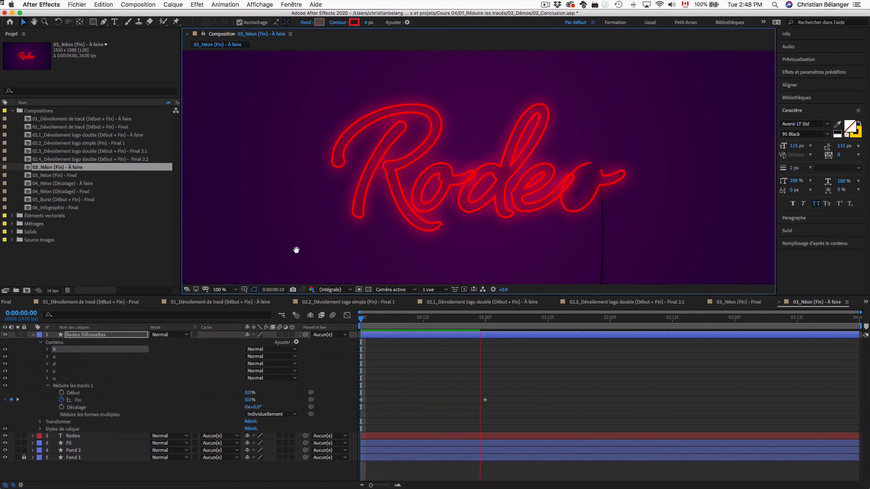
key(space)
Open composition 04_Néon (Décalage) - Final and play its finished neon offset animation.
double_click(49, 193)
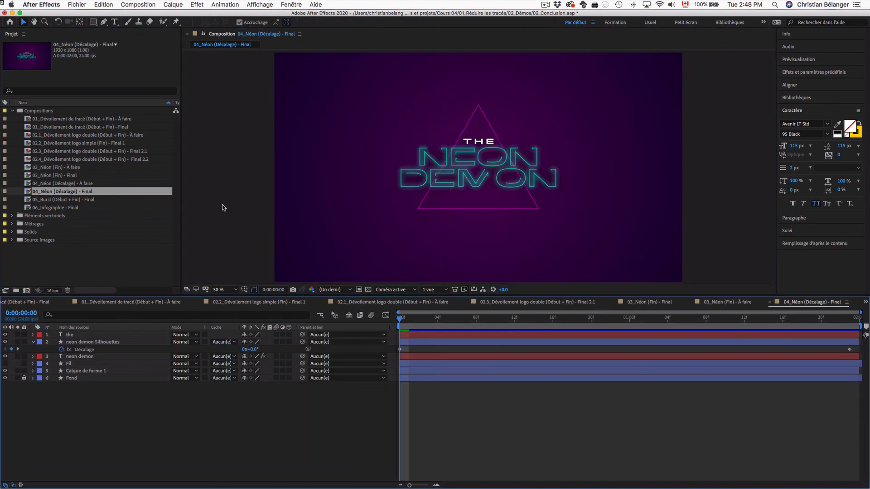
key(space)
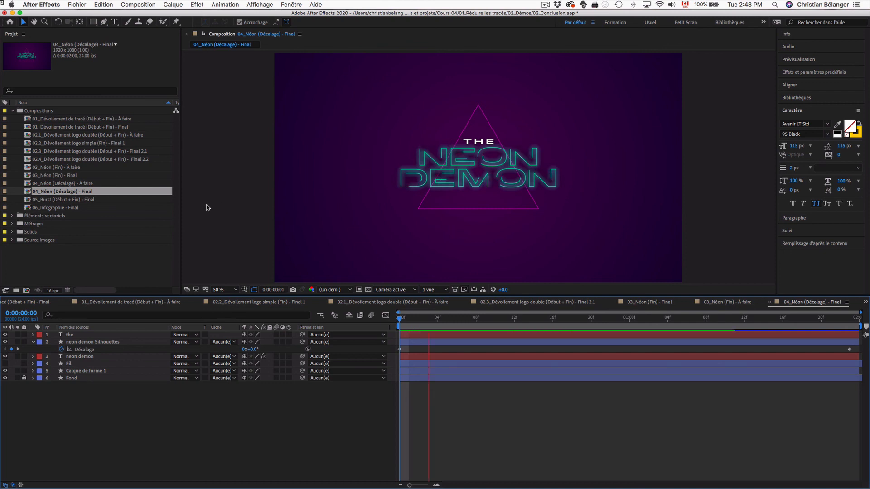
key(space)
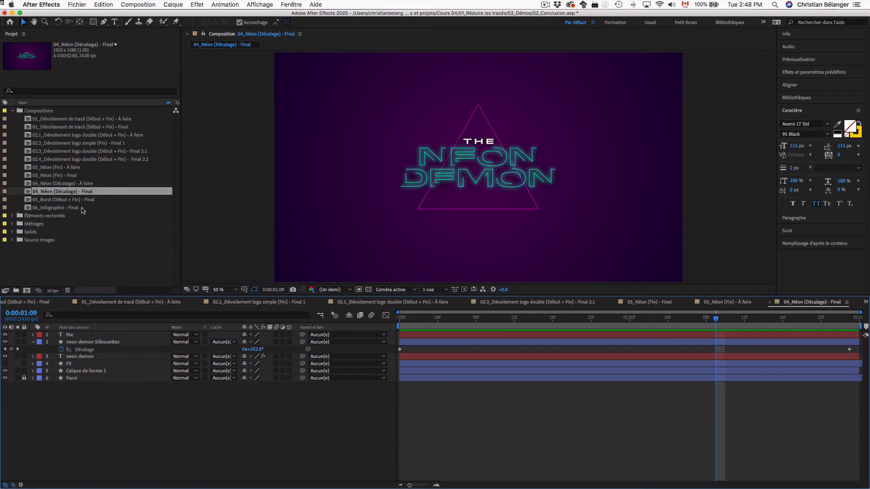
Open composition 04_Néon (Décalage) - À faire and identify the neon demon Silhouettes layer's outlines.
double_click(79, 184)
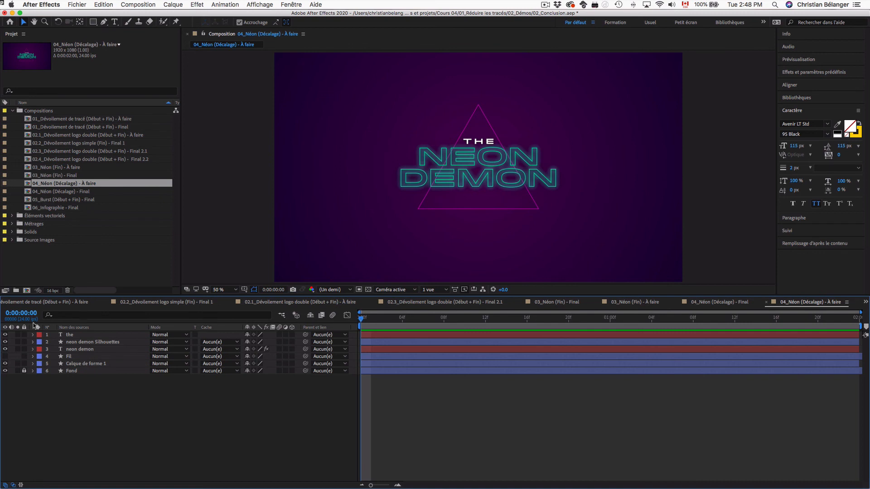
click(103, 343)
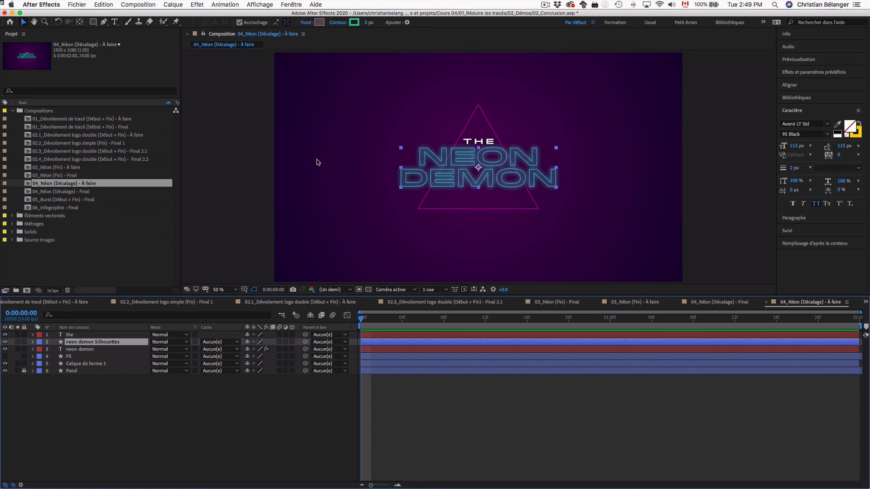
click(282, 169)
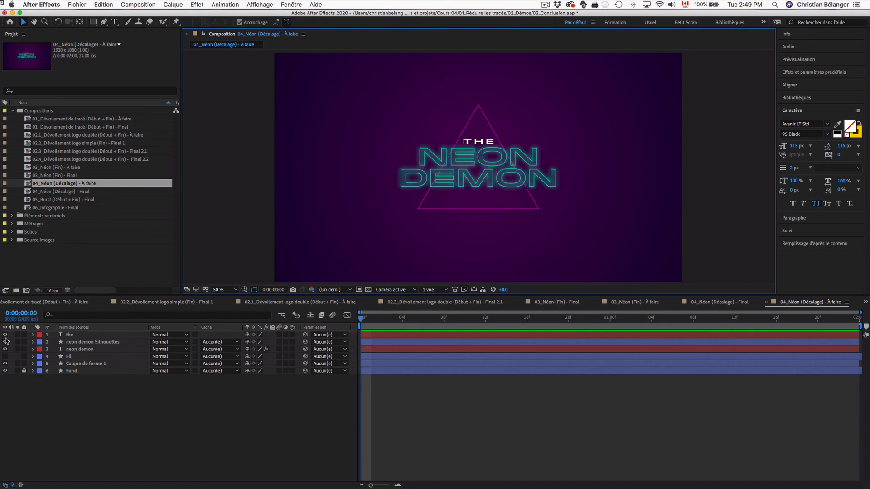
Inspect the layer styles of the neon demon Silhouettes layer, including its Luminescence externe.
click(33, 341)
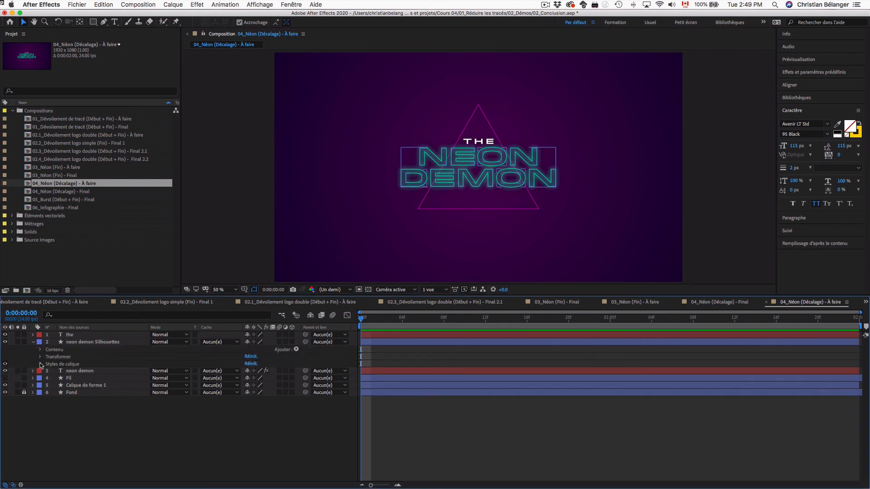
click(40, 363)
click(63, 380)
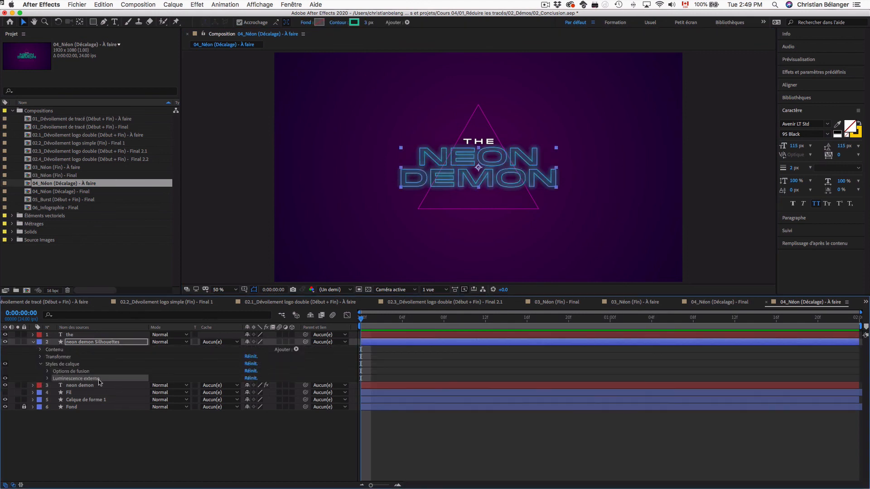
click(41, 364)
Add a Réduire les tracés operation to the whole Contenu of the neon demon Silhouettes layer.
click(40, 349)
click(56, 351)
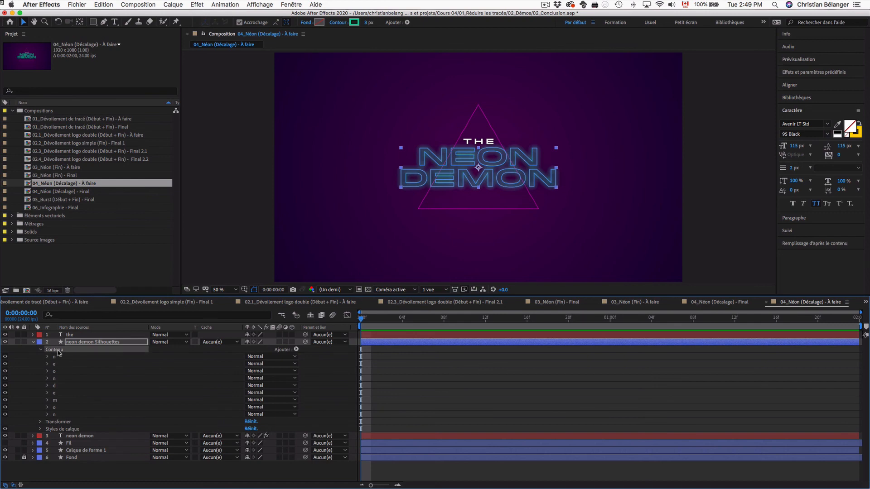
click(296, 349)
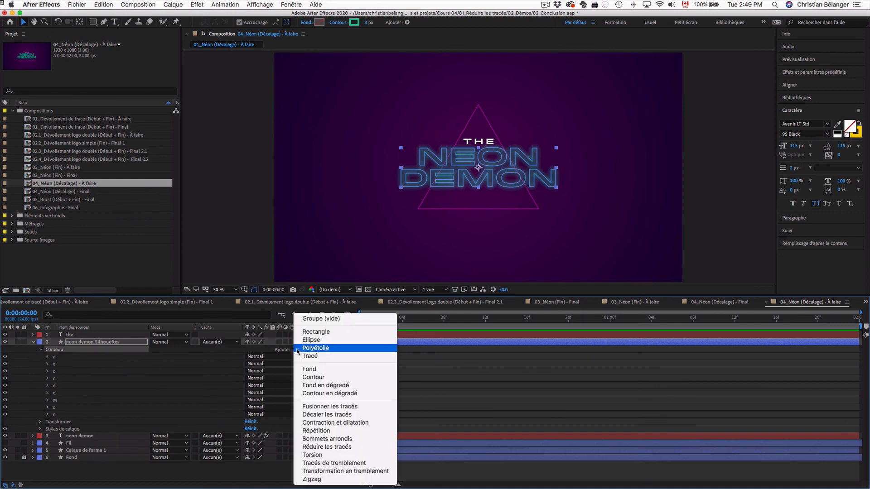
click(344, 449)
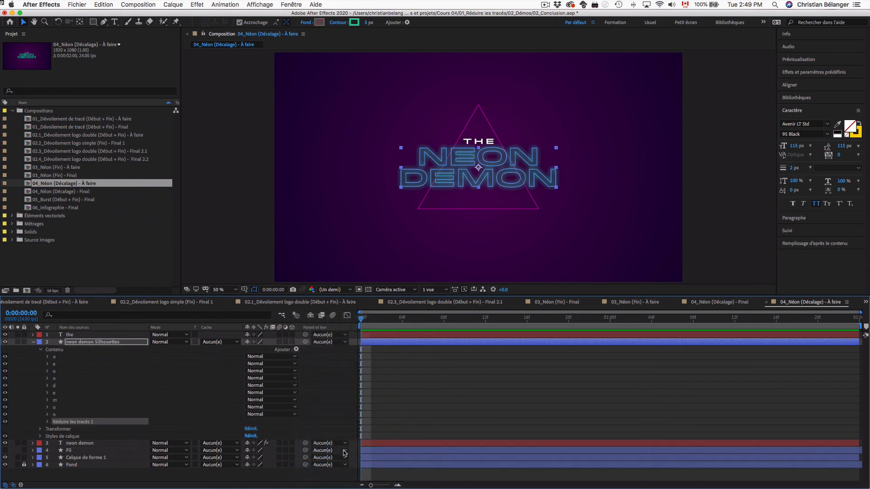
Set the Fin value of the neon demon Silhouettes layer's Réduire les tracés to 75%.
click(48, 422)
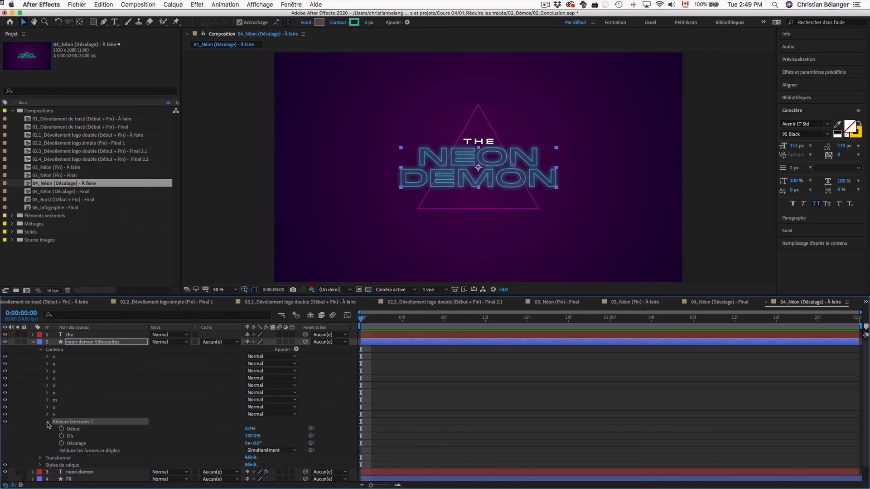
click(70, 436)
click(252, 436)
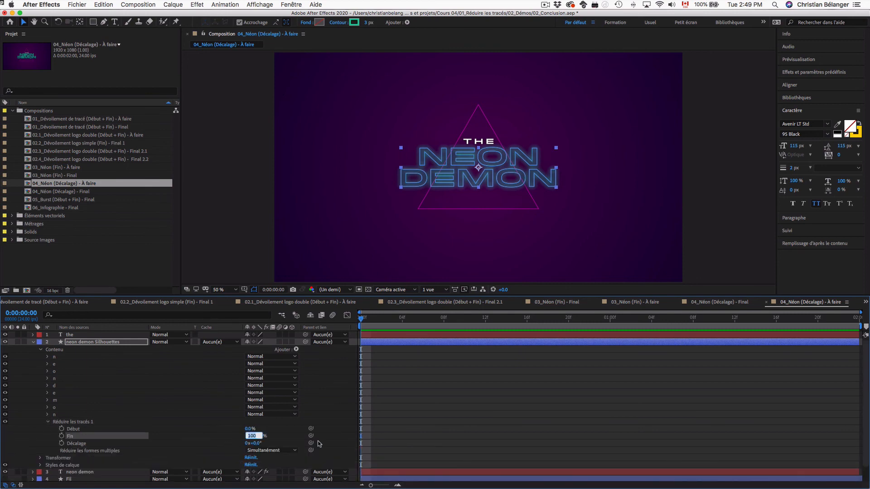
text(75)
key(Return)
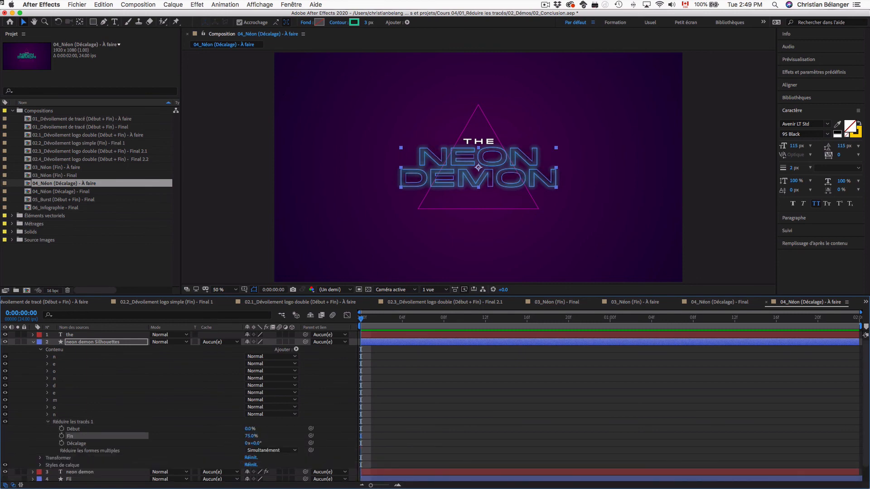
Keyframe Décalage from 0x+0.0° at the first frame to 1x+0.0° at 0:00:01:23, and preview the neon animation.
click(62, 443)
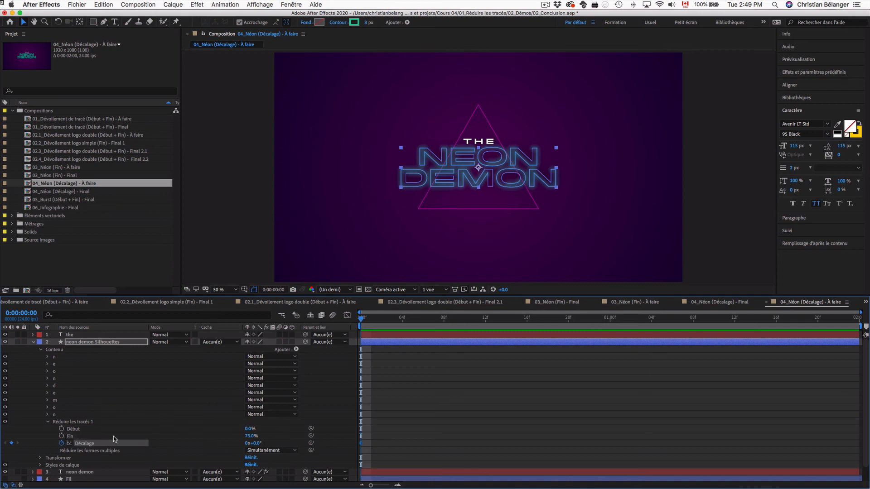
drag(808, 318, 862, 319)
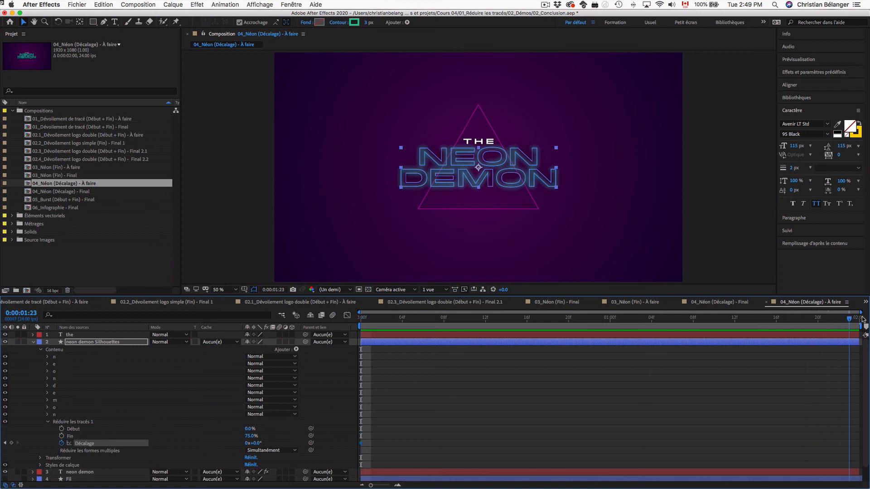
click(249, 443)
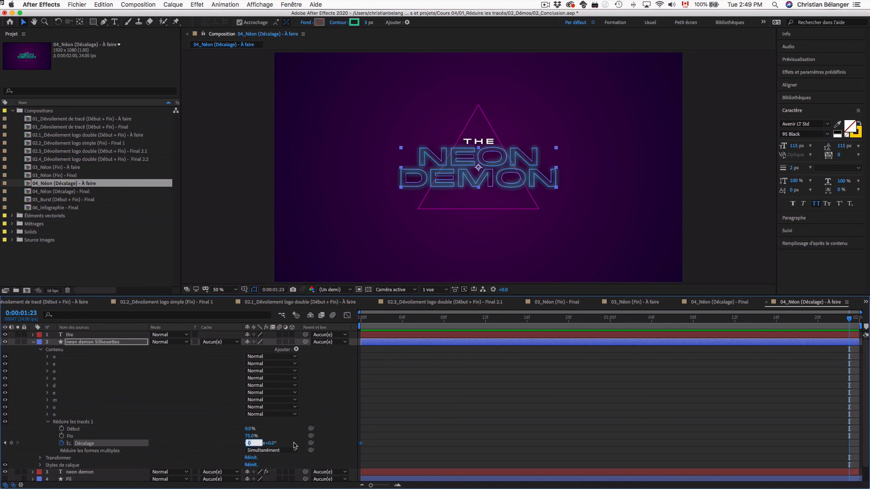
text(1)
key(Return)
key(space)
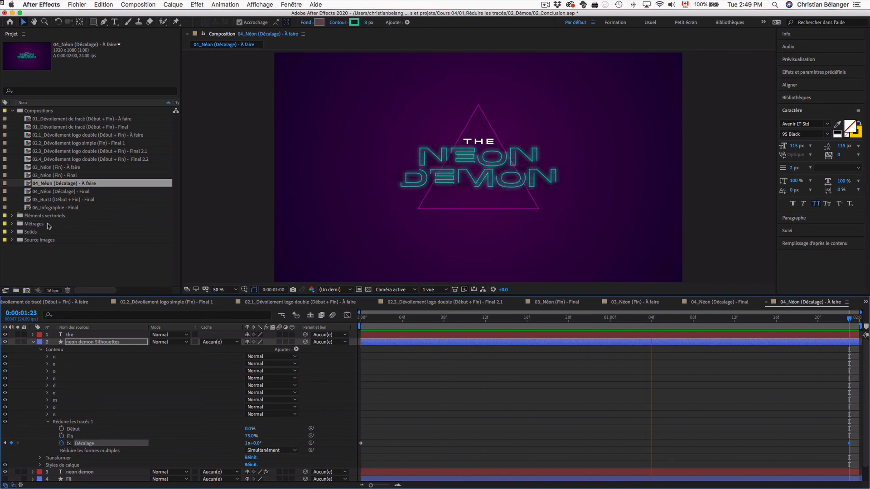
key(space)
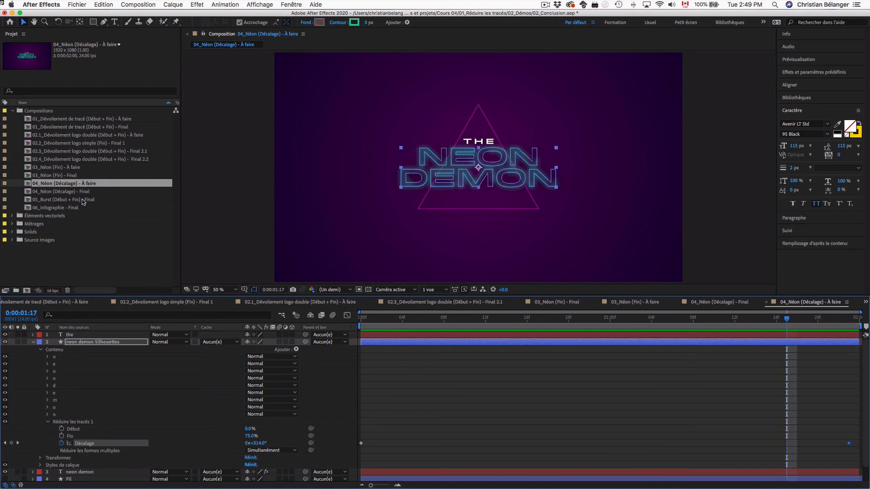
Open and play the finished compositions 05_Burst (Début + Fin) - Final and 06_Infographie - Final.
double_click(85, 200)
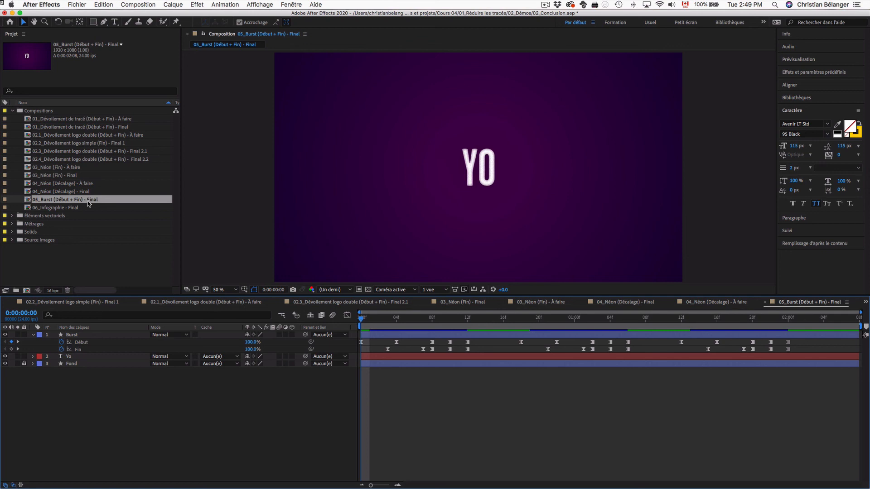
key(space)
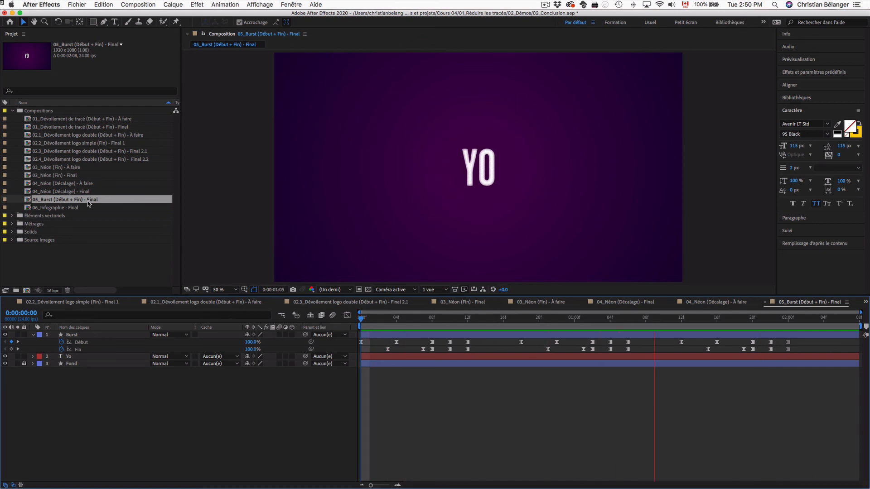
double_click(70, 208)
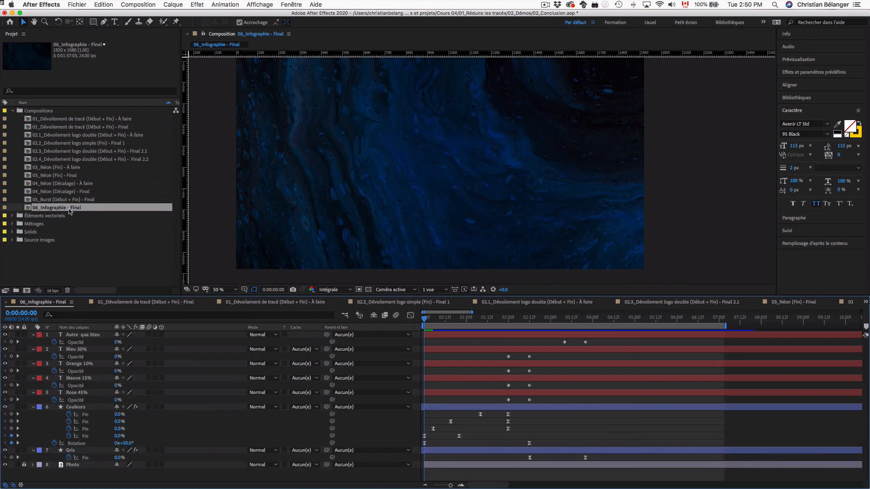
key(space)
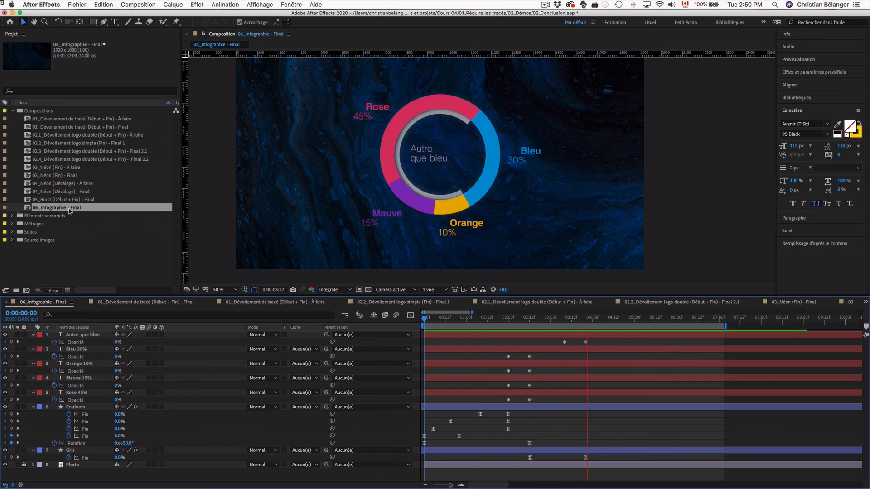
Return to the neon compositions and play 04_Néon (Décalage) - Final and 03_Néon (Fin) - Final.
double_click(66, 183)
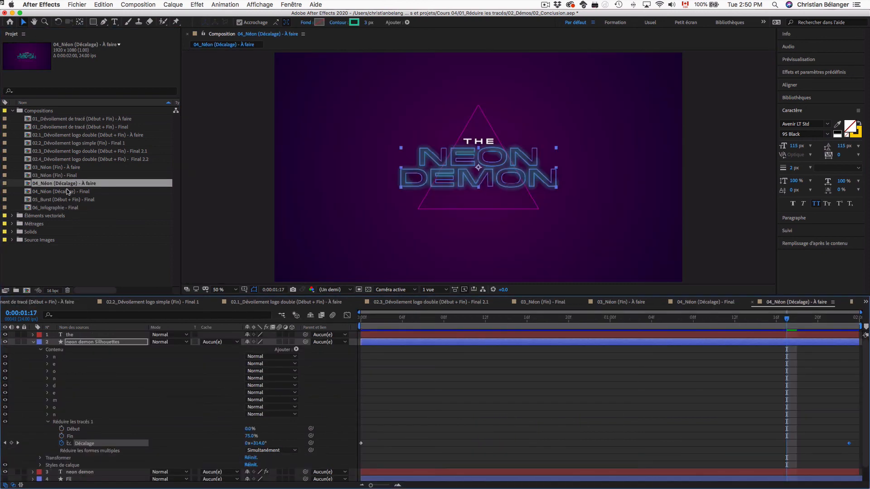
double_click(67, 192)
key(space)
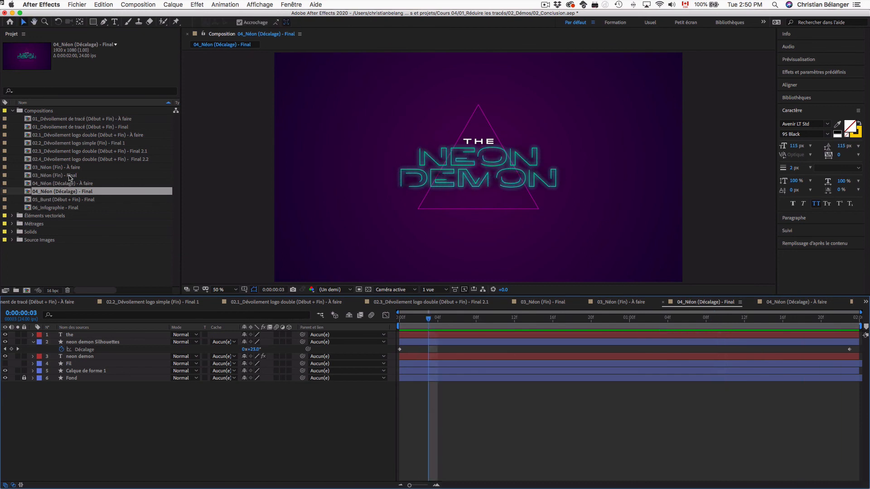
double_click(70, 176)
key(space)
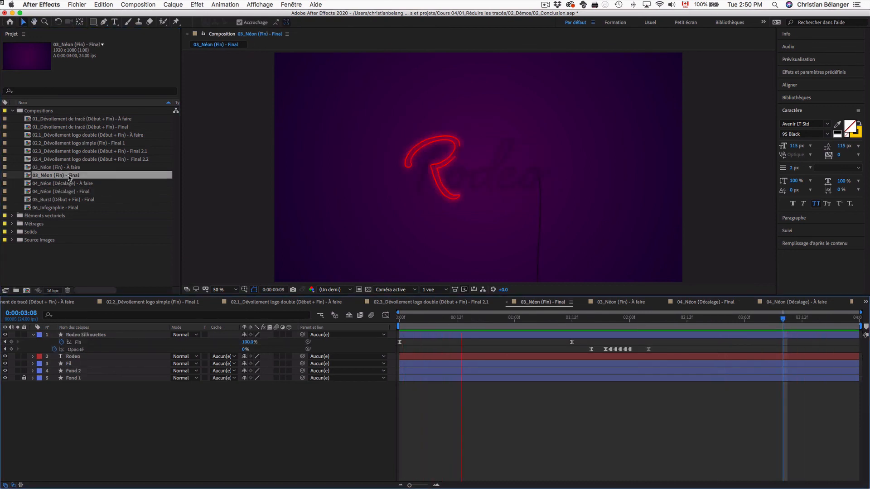